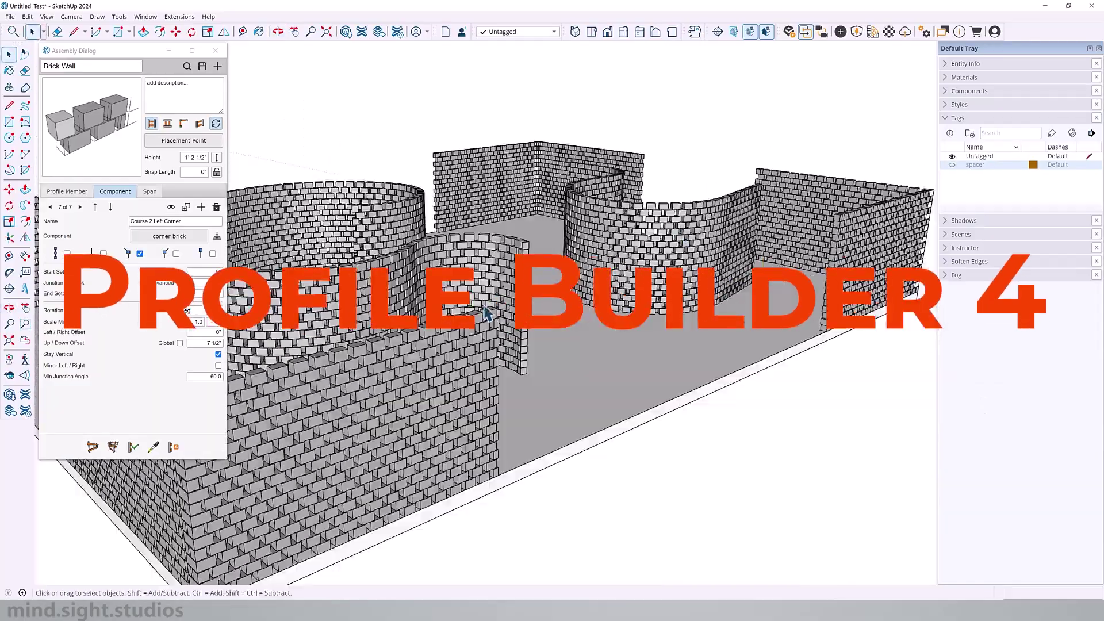
mouse_move(485, 308)
middle_mouse_down()
mouse_move(651, 330)
mouse_move(851, 271)
middle_mouse_up()
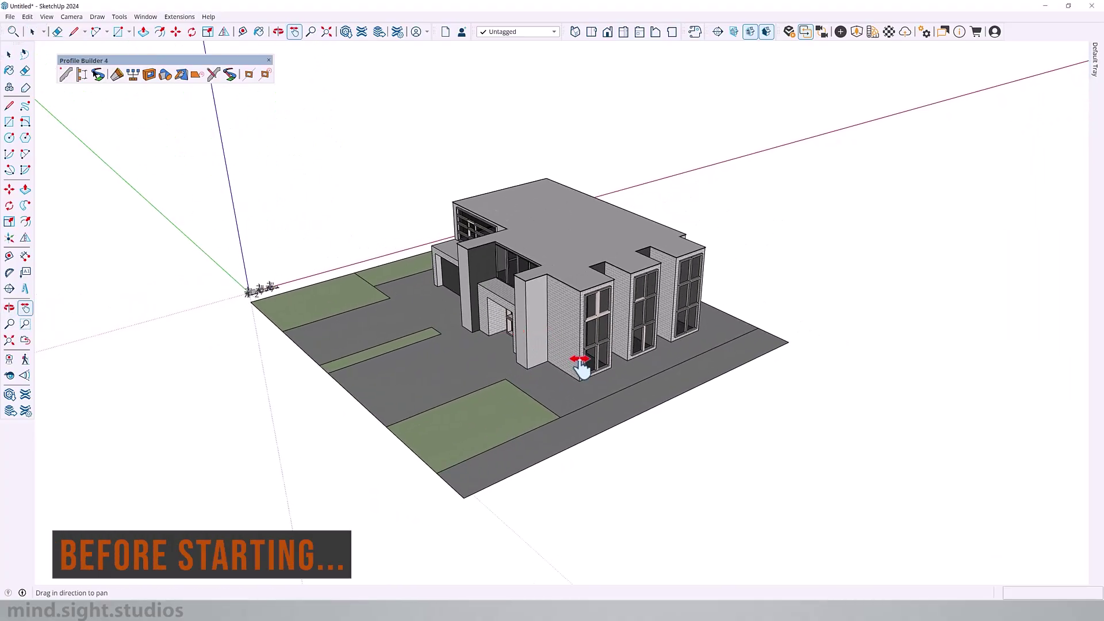
Step: Draw a line along the side paving strip, from the front lawn's corner to the lot's rear edge
scroll(577, 370, "up", 2)
middle_click_drag(492, 349, 457, 328)
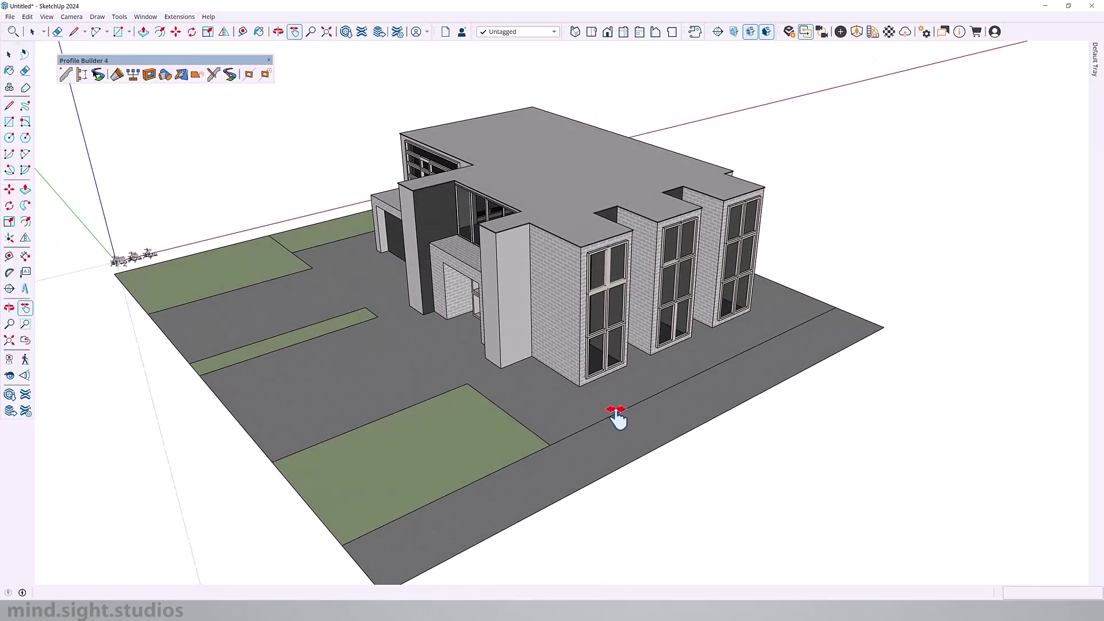
middle_click_drag(616, 417, 629, 369)
key("l")
left_click(605, 418)
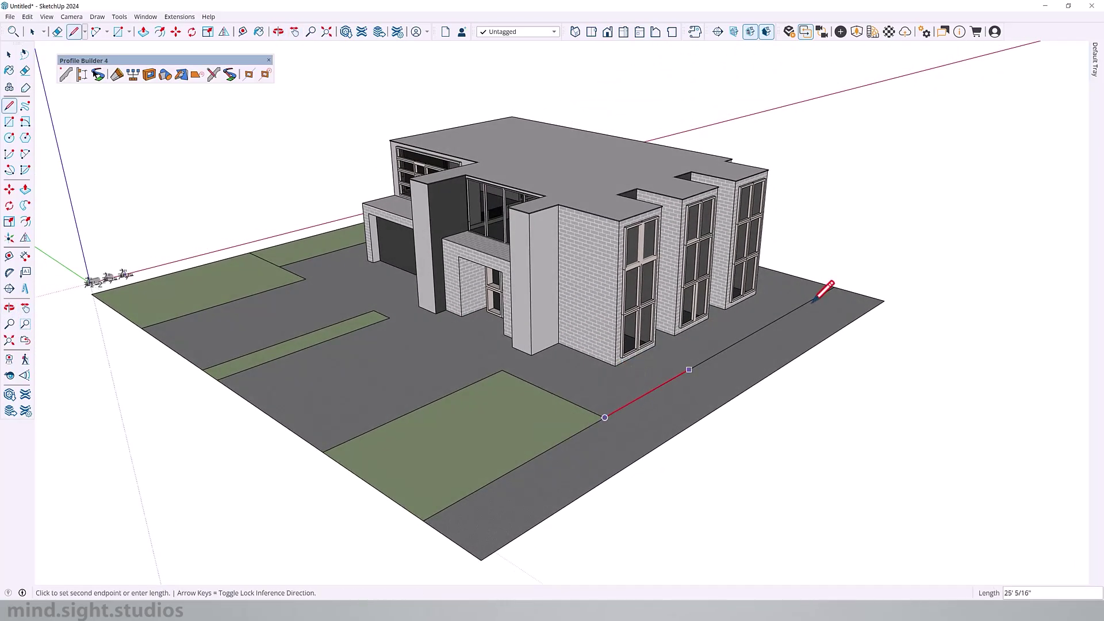
left_click(836, 286)
middle_click_drag(836, 287, 305, 406)
Step: Continue the path lines along the rear and the lawn edges near the garage to the lot's front edge, and select the path
left_click(861, 387)
middle_click_drag(860, 387, 575, 389)
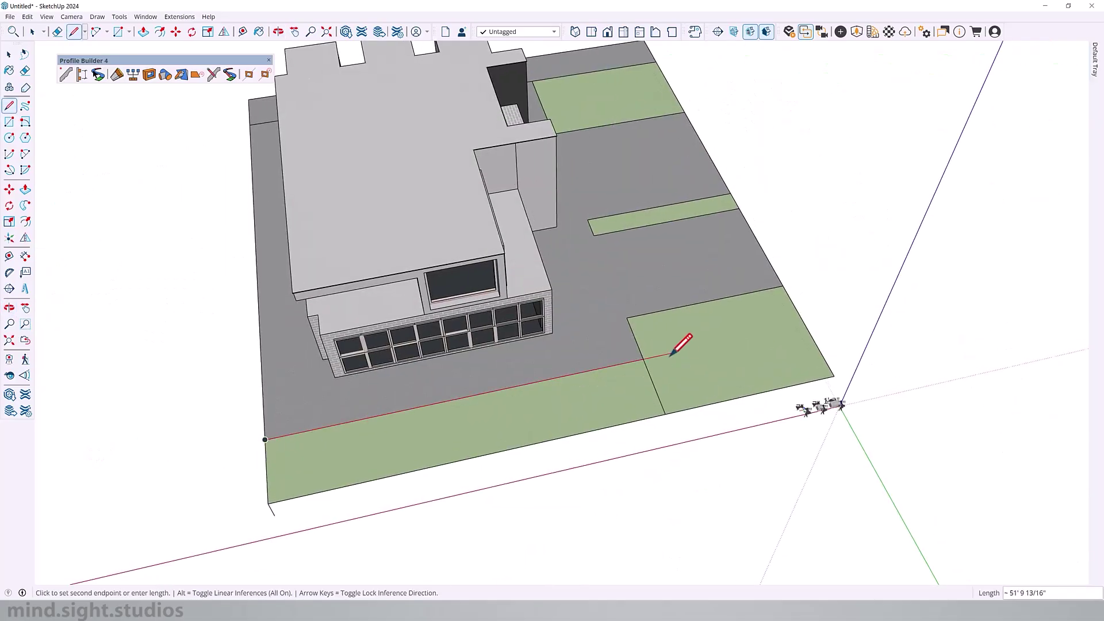
key("Escape")
left_click(627, 318)
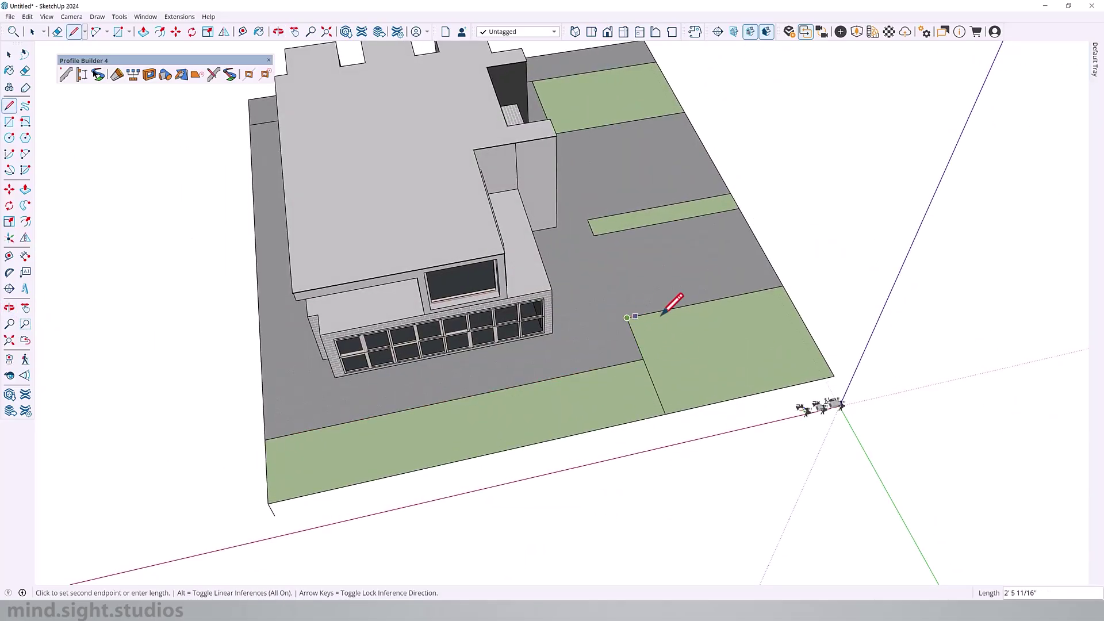
left_click(783, 286)
key("space")
left_click(779, 288)
Step: Examine the long brick and the cube-shaped corner brick components near the origin, including their dimensions
middle_click_drag(665, 351, 681, 328)
scroll(490, 282, "up", 3)
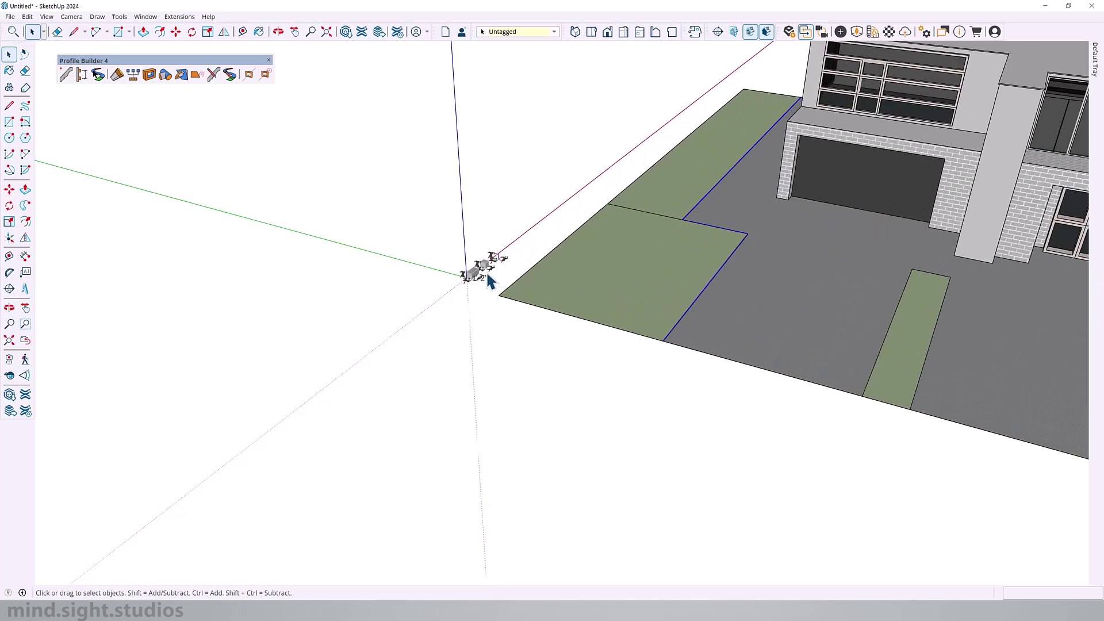
scroll(489, 282, "up", 5)
middle_click_drag(471, 279, 391, 326)
scroll(392, 327, "up", 2)
scroll(406, 338, "up", 2)
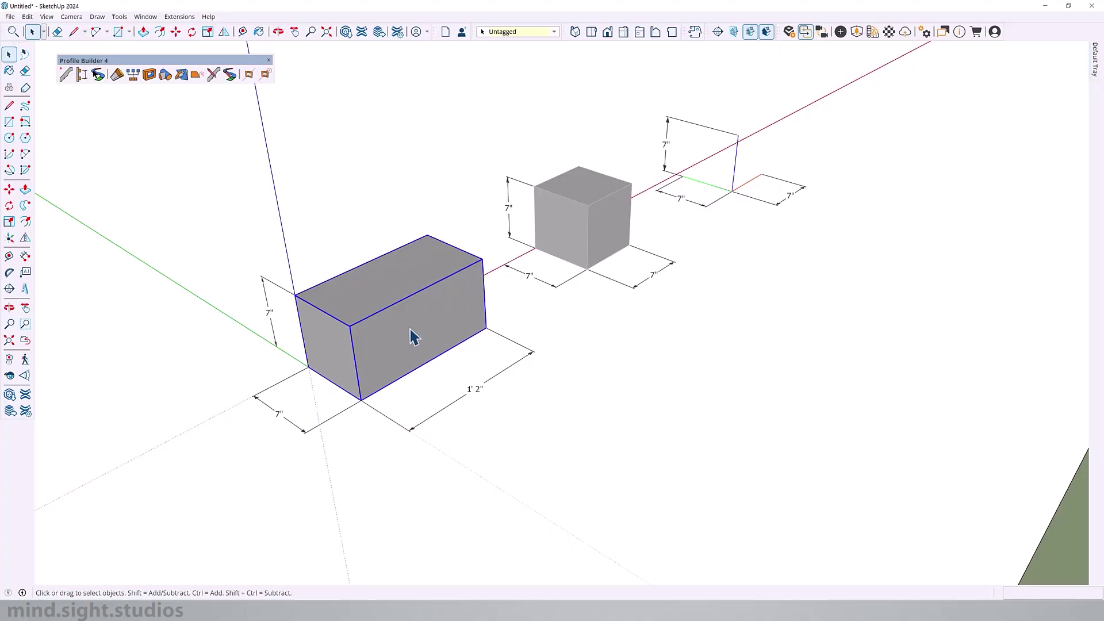
middle_click_drag(425, 287, 495, 261)
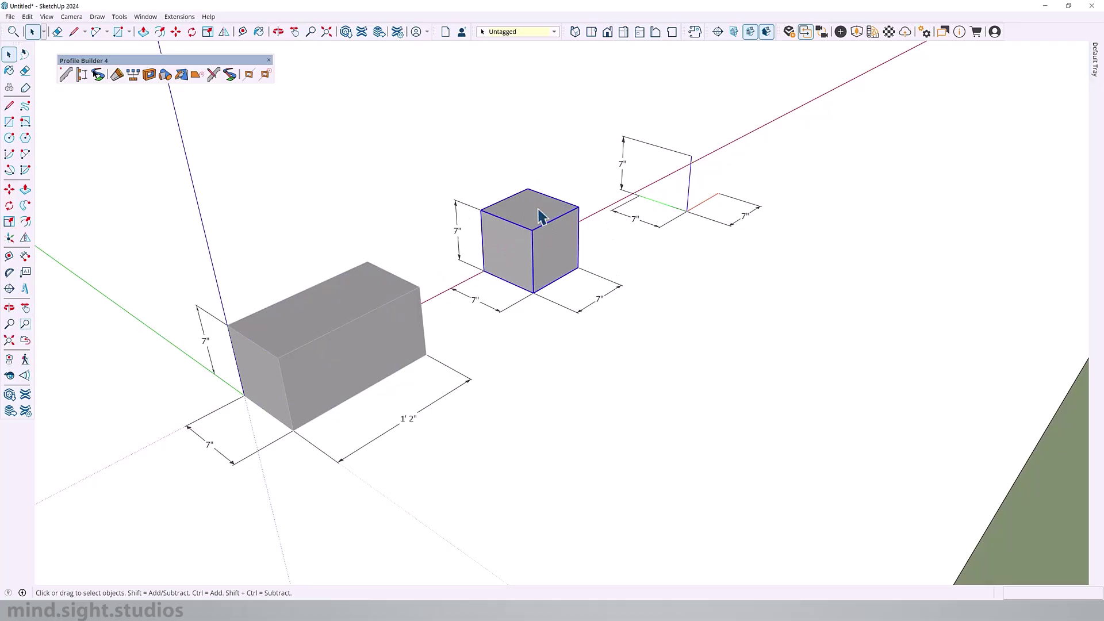
middle_click_drag(529, 231, 474, 254)
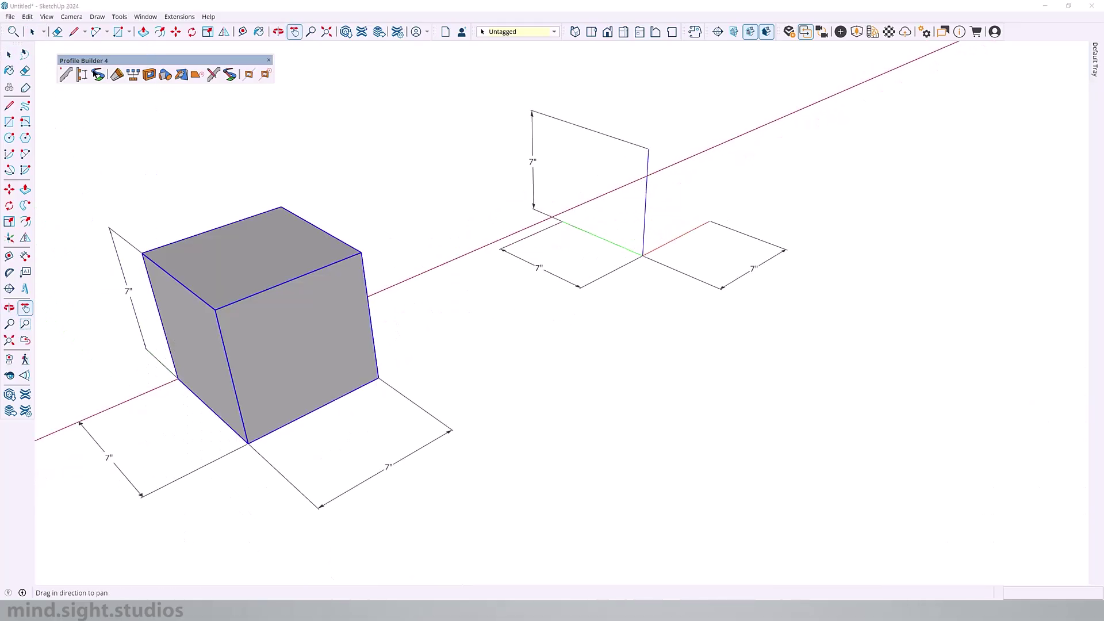
Step: Examine the spacer component made of three coloured axis lines, including its dimensions and its tag
middle_click_drag(633, 212, 635, 219)
key("space")
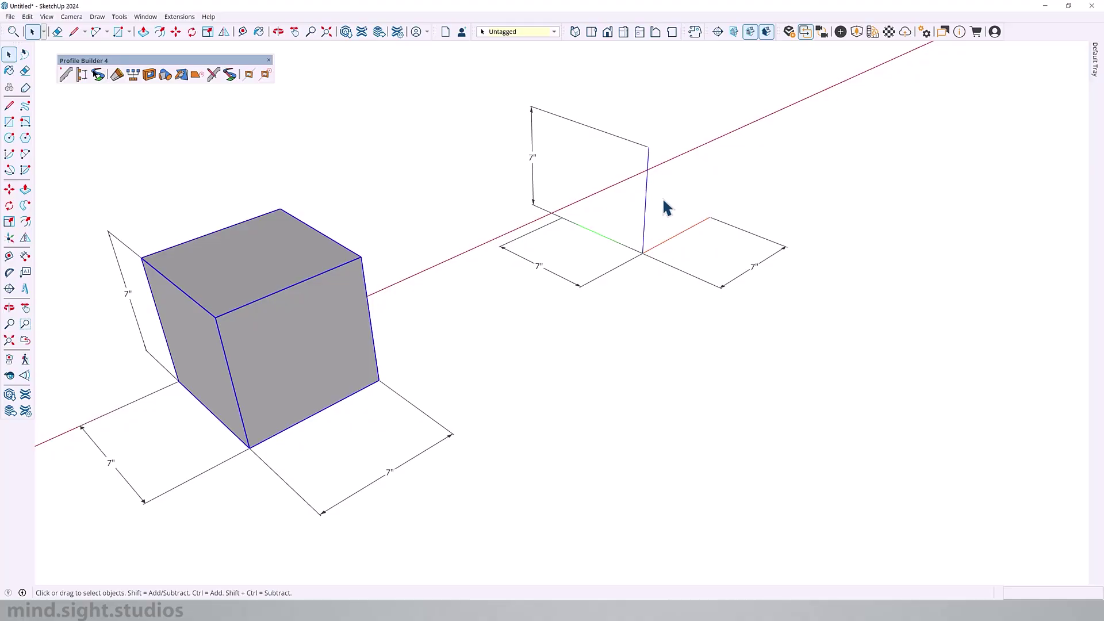
scroll(764, 207, "up", 4)
middle_click_drag(740, 227, 697, 249, "shift")
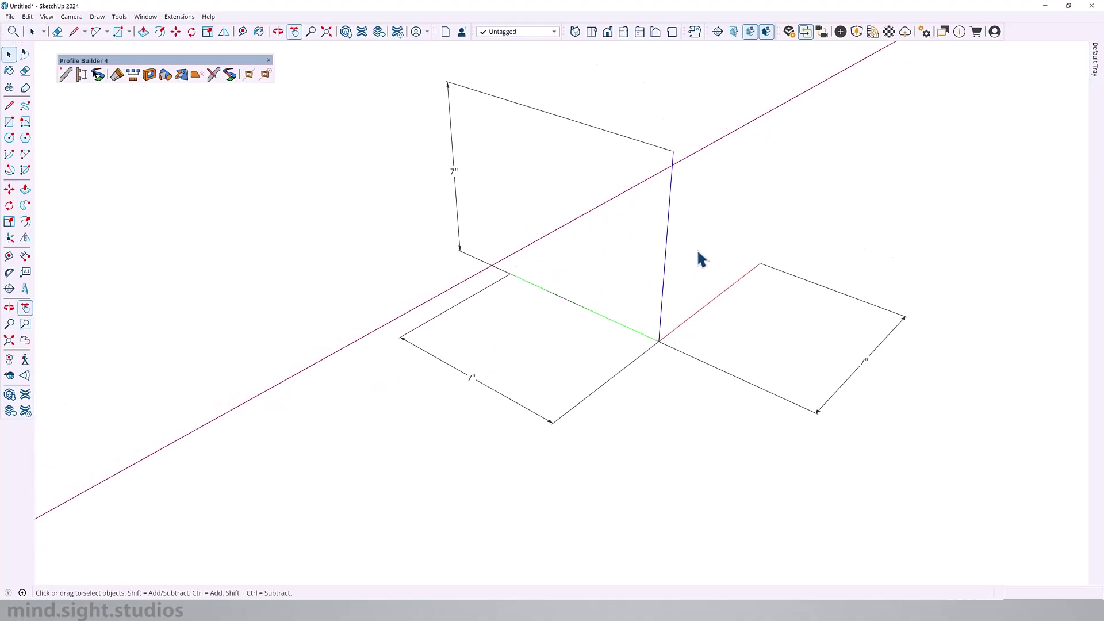
left_click(659, 257)
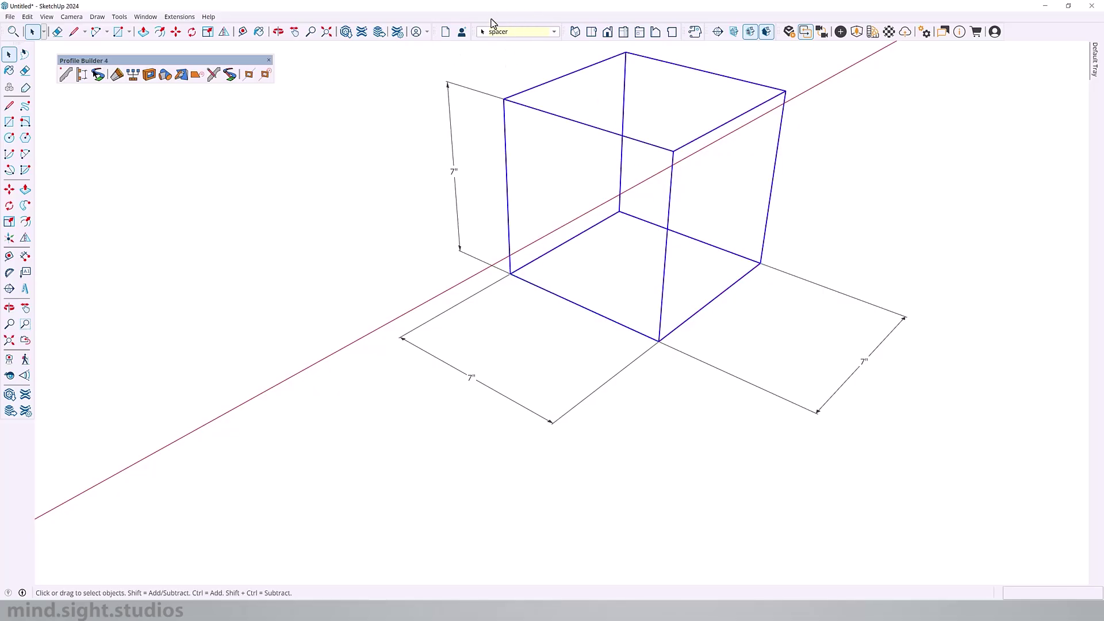
key("Delete")
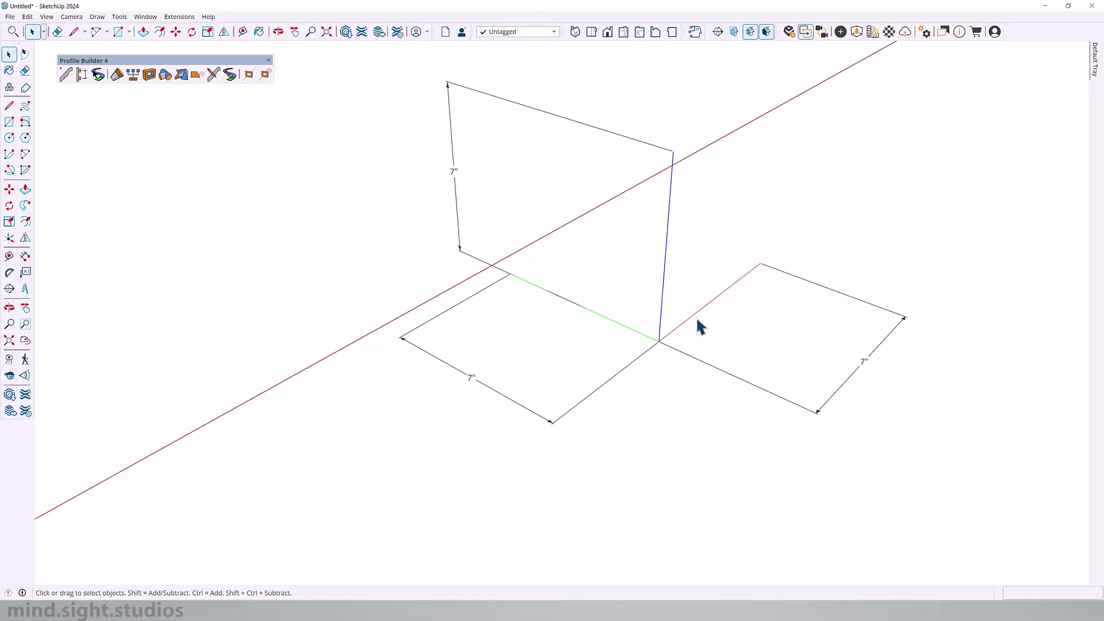
scroll(696, 311, "up", 2)
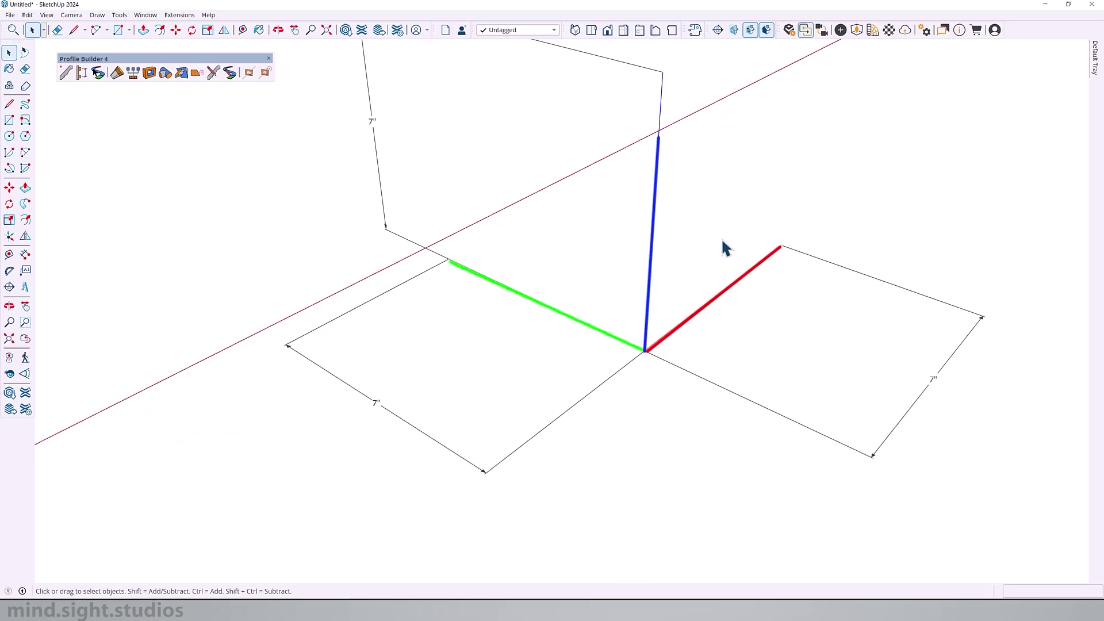
Step: Check the By material edge color option in the style's edge settings
mouse_move(1102, 56)
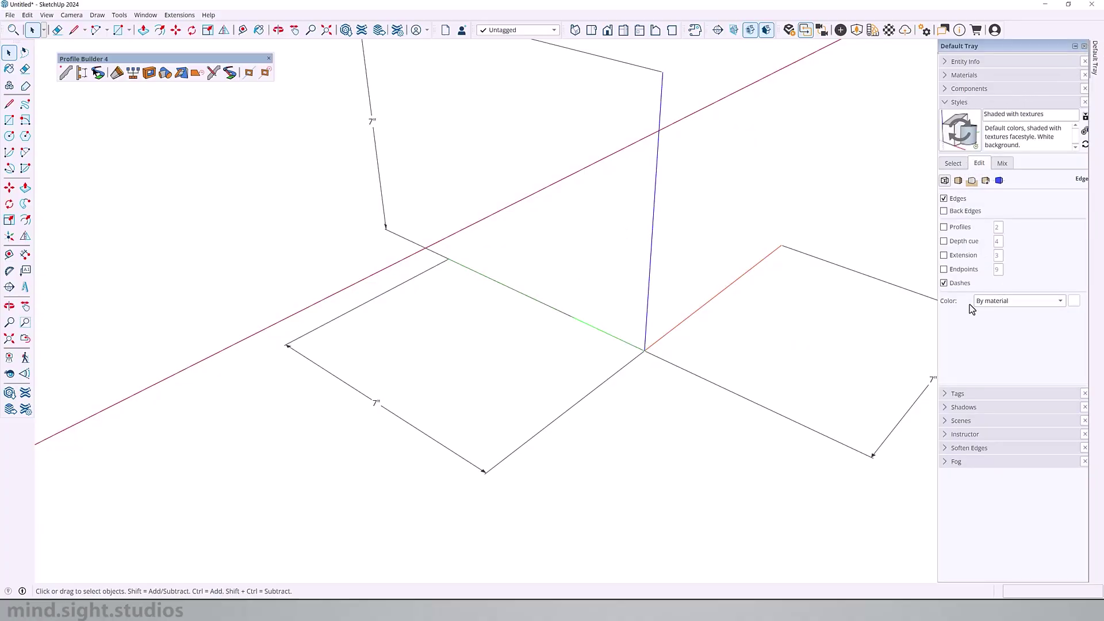
left_click(1040, 305)
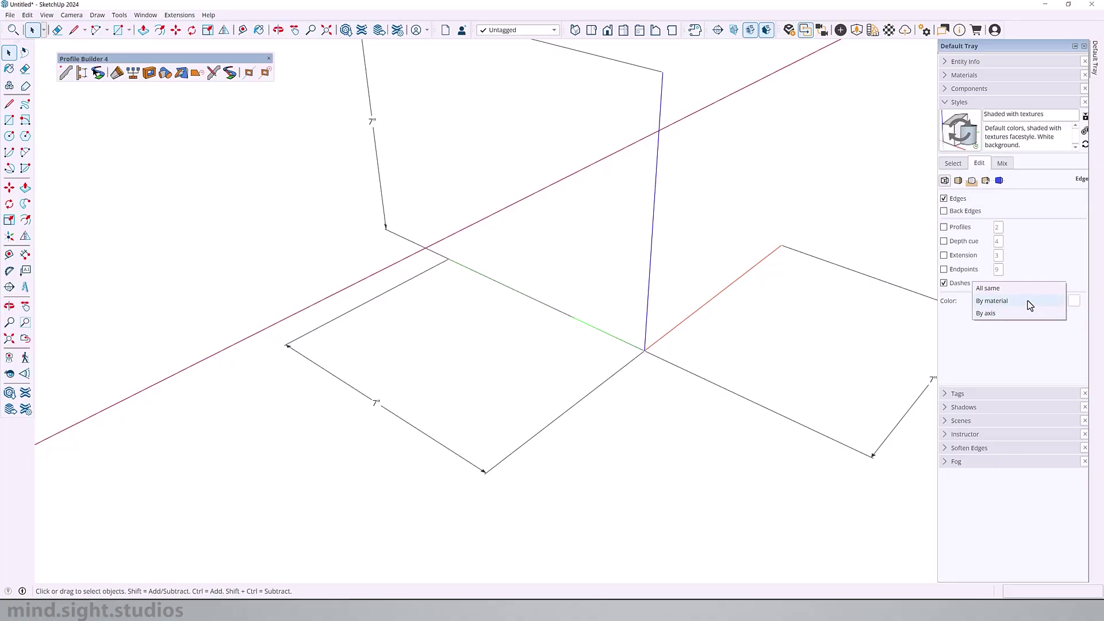
left_click(1026, 330)
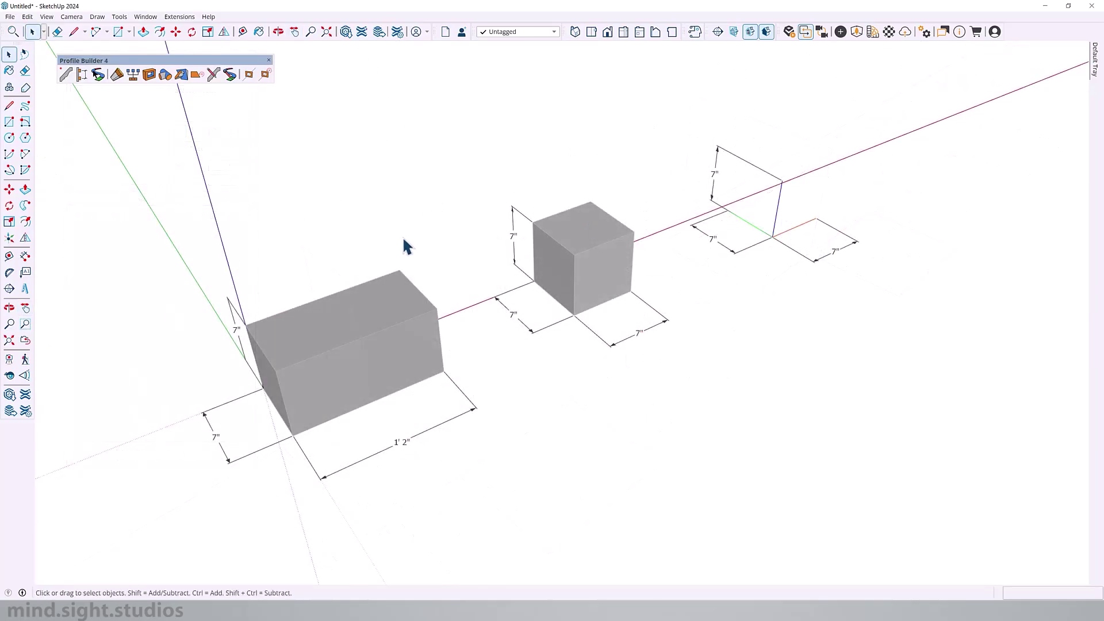
Step: Open the Profile Builder assembly editor and name the new assembly Brick Wall
left_click(81, 74)
left_click(139, 75)
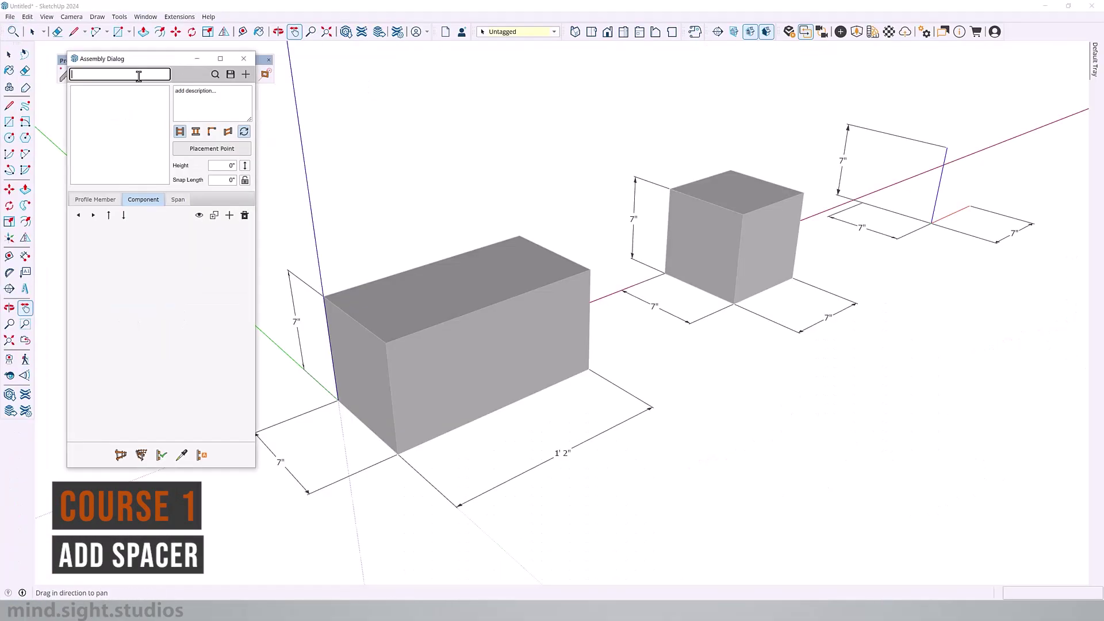
type("Brick Wall")
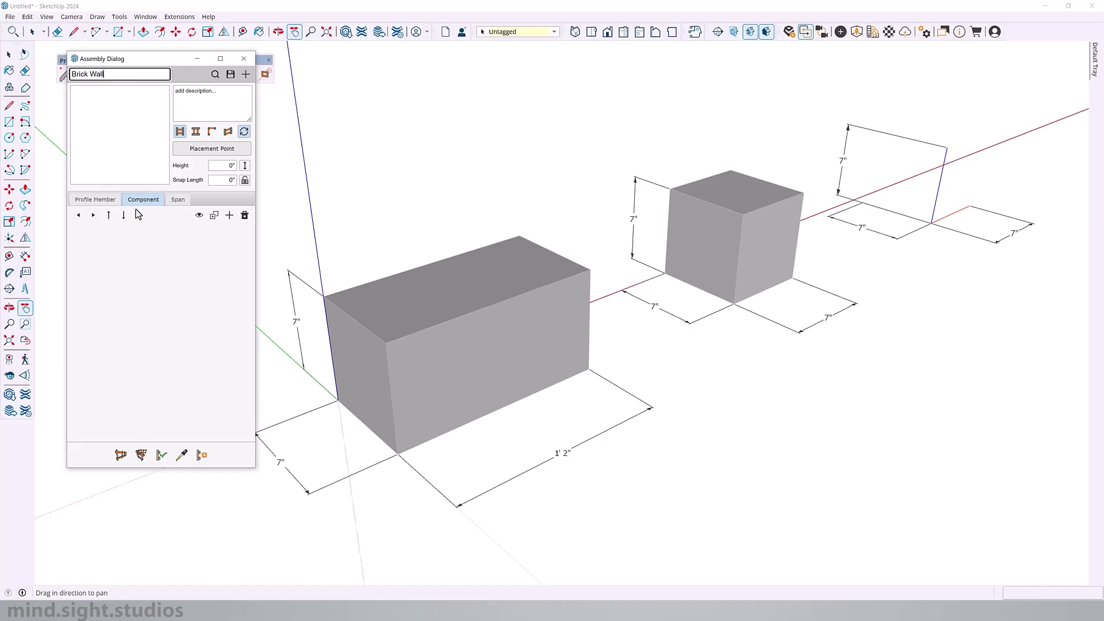
Step: Add a component entry named Course 1 Spacer to the assembly and assign it the Spacer component from the model
left_click(229, 215)
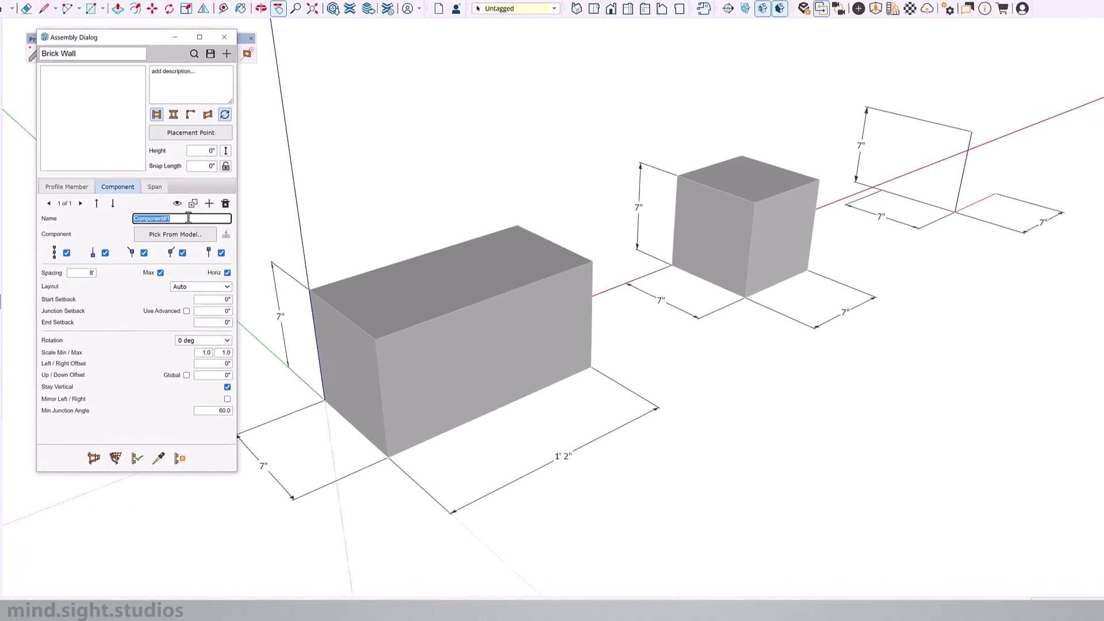
type("Course 1 Spacer")
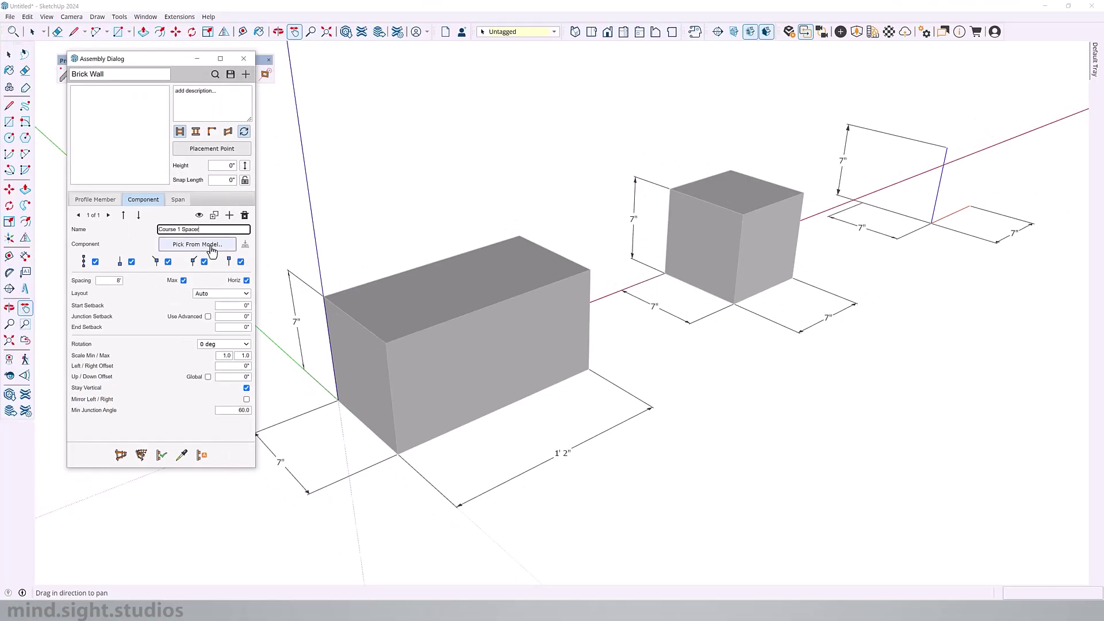
left_click(162, 229)
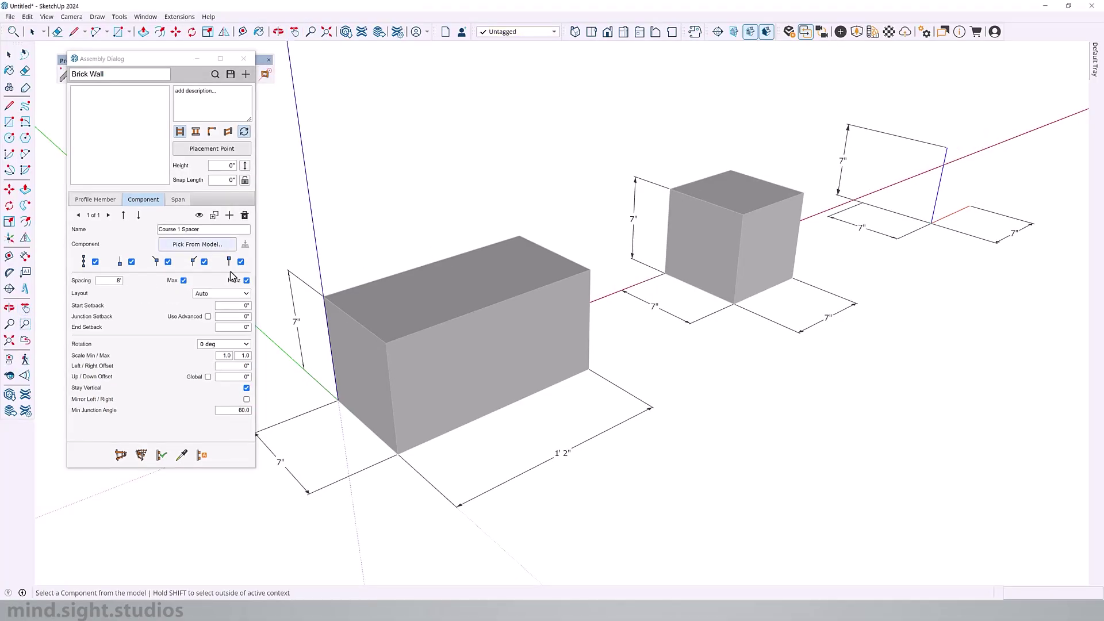
left_click(945, 212)
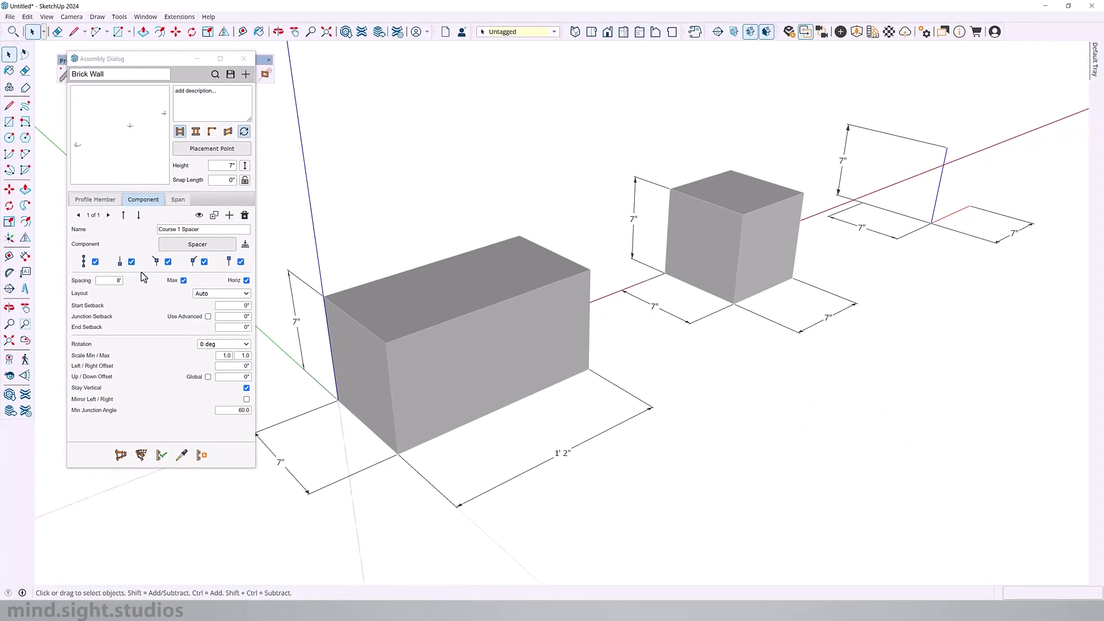
Step: Set the Course 1 Spacer's spacing to 14 inches, turn off Max, and set the layout to From Start
double_click(100, 280)
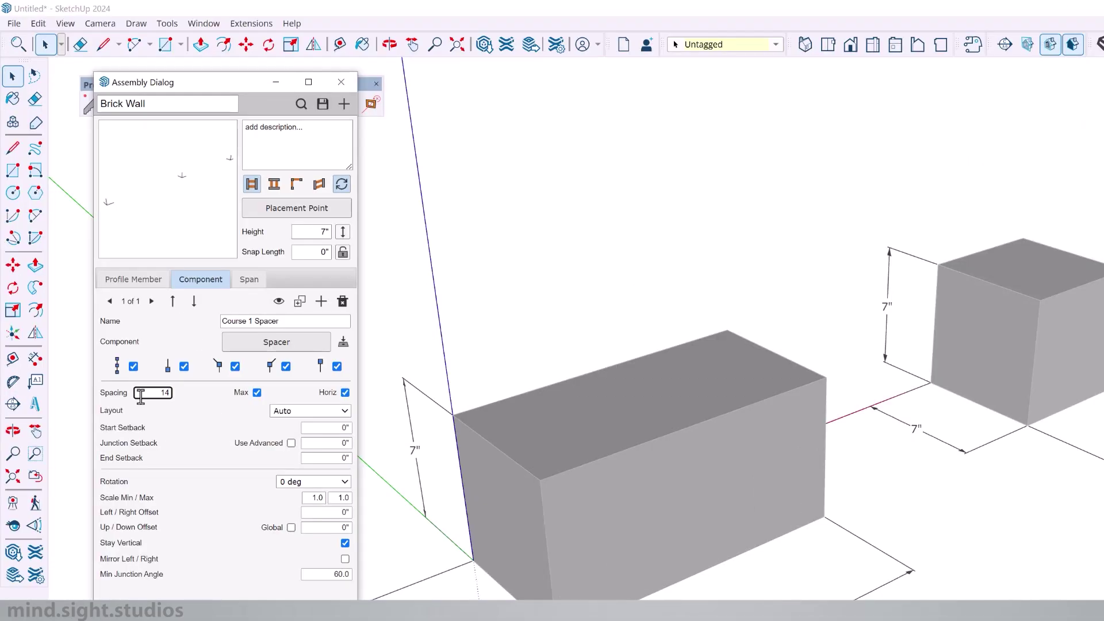
left_click(257, 392)
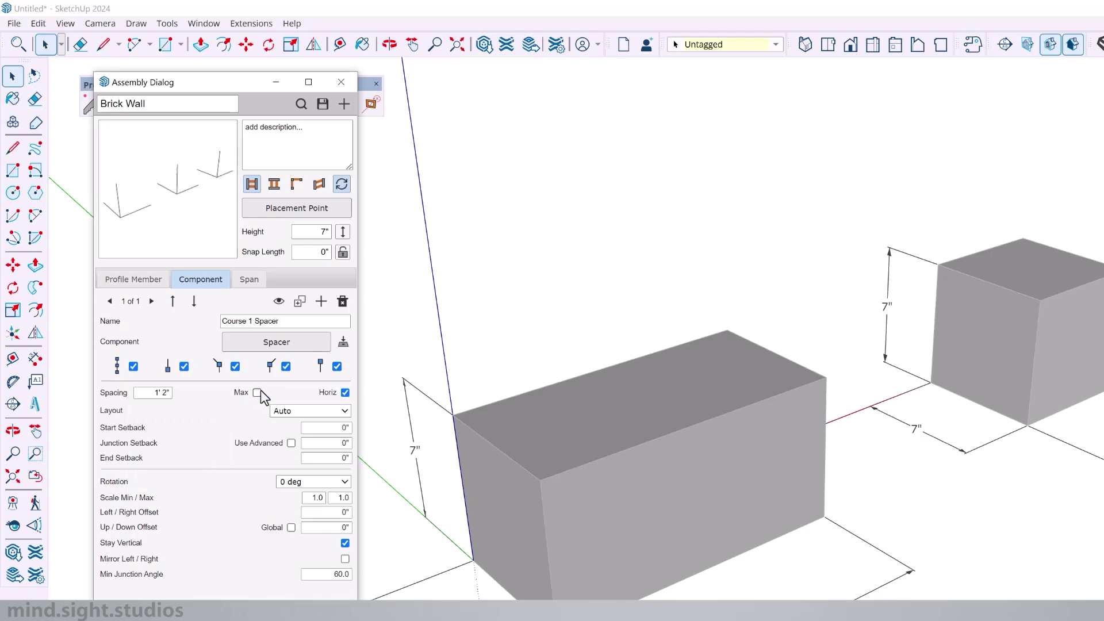
left_click(317, 414)
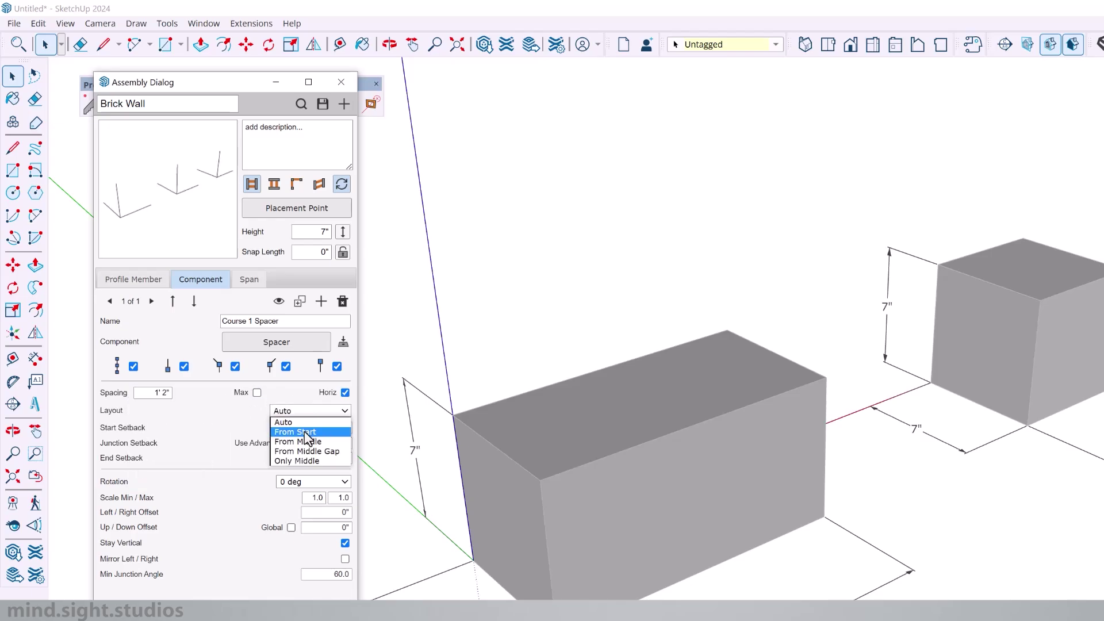
left_click(305, 434)
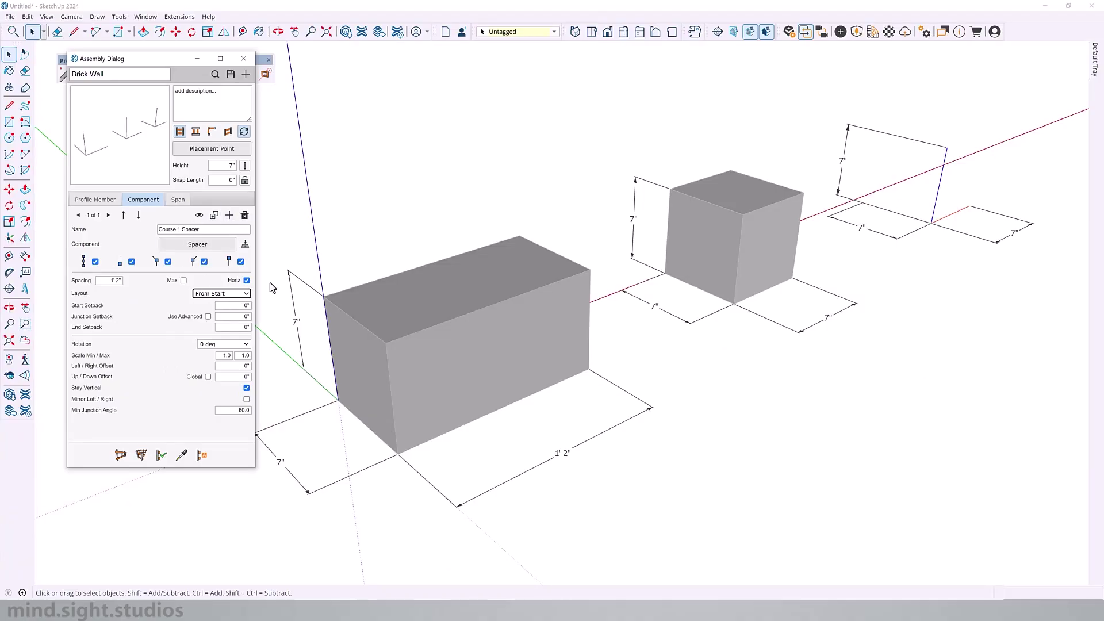
Step: Build the Brick Wall assembly along the selected path edges around the house
scroll(517, 281, "down", 5)
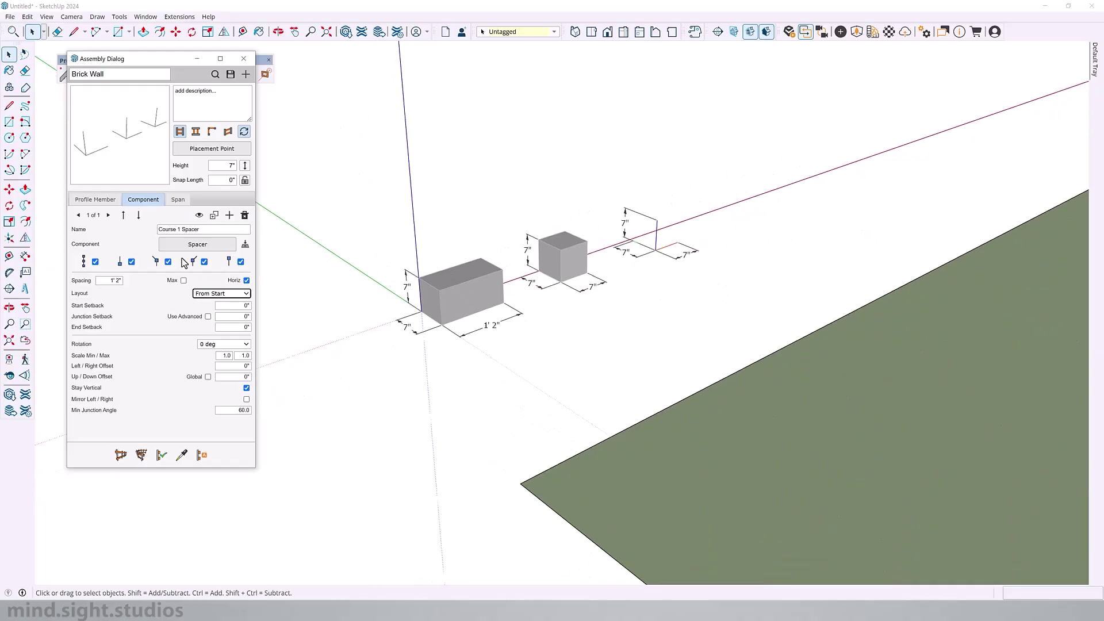
scroll(440, 274, "down", 8)
scroll(664, 275, "down", 5)
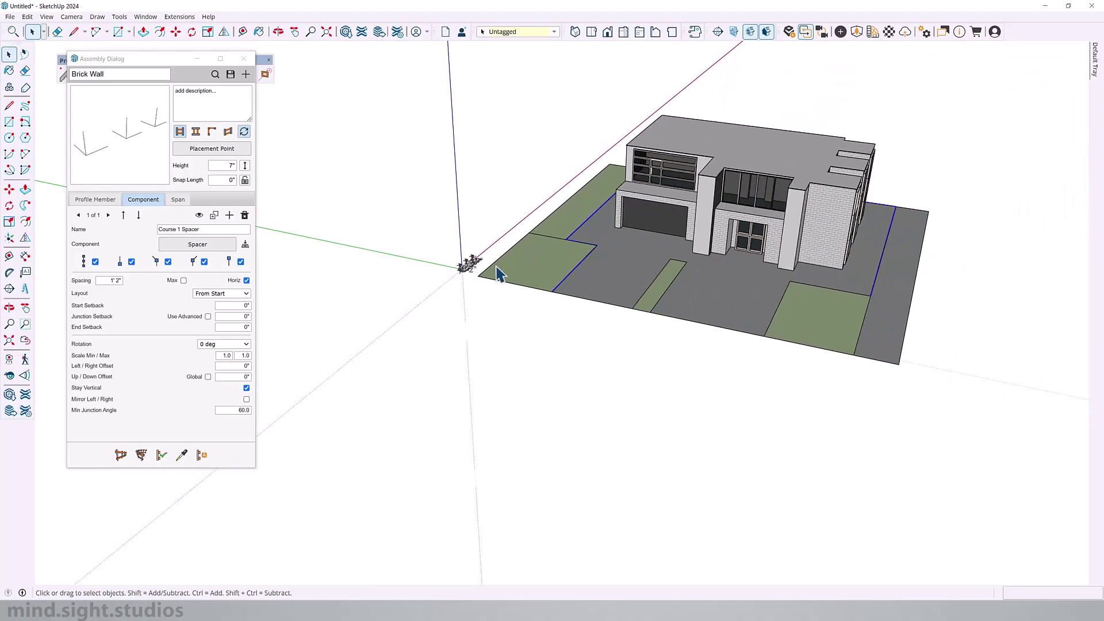
scroll(570, 263, "up", 4)
scroll(569, 264, "up", 3)
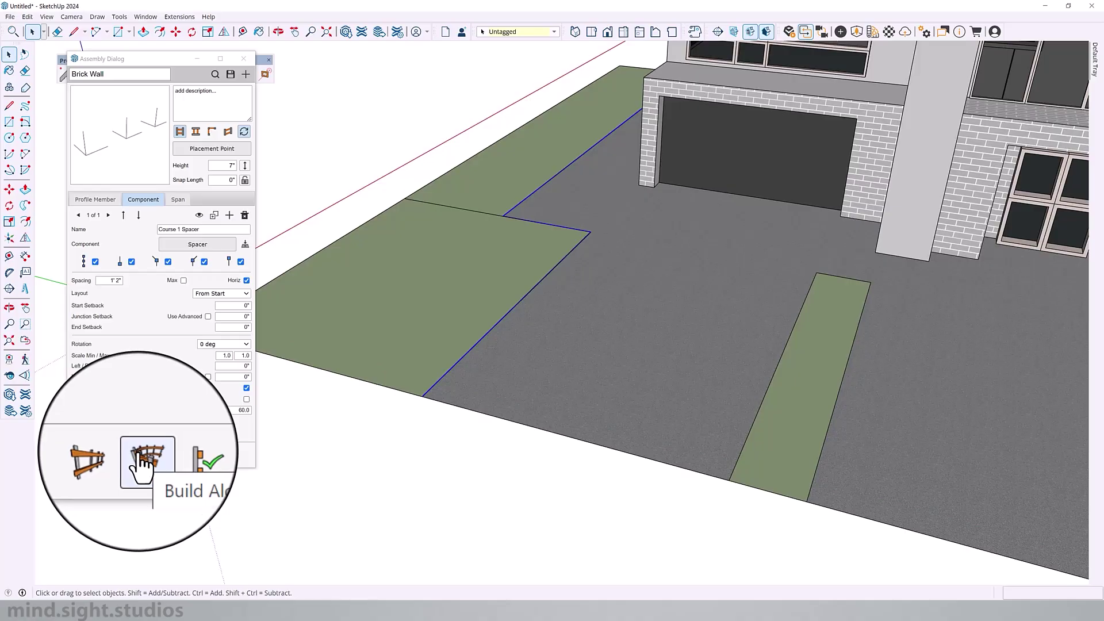
left_click(141, 457)
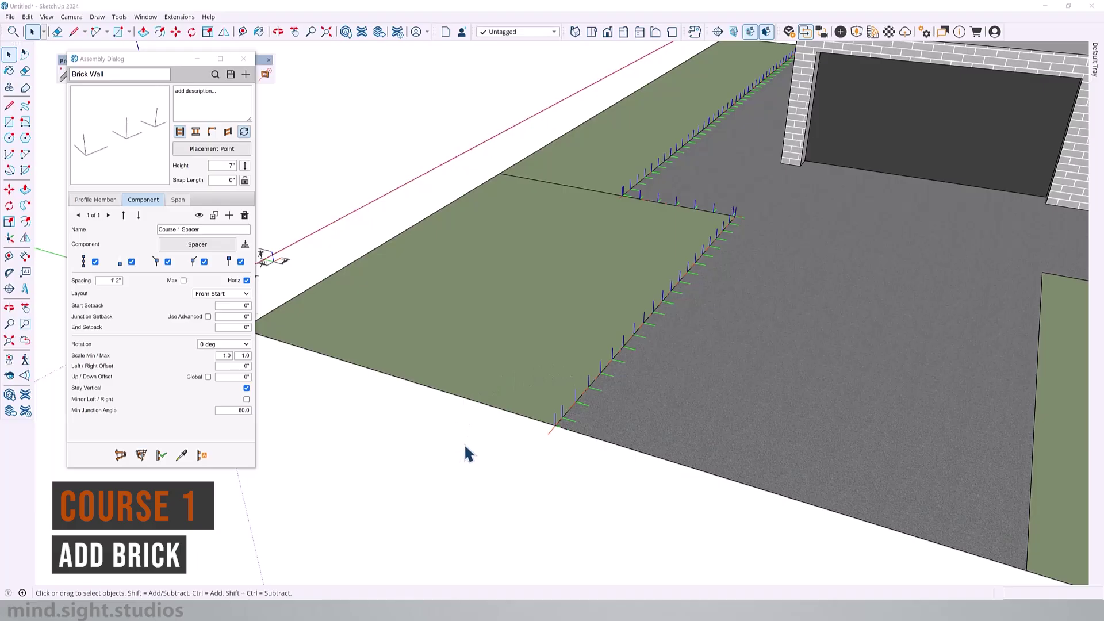
Step: Show the assembly's span settings and start Live Edit Assembly on the spacer assembly built along the path
left_click(180, 201)
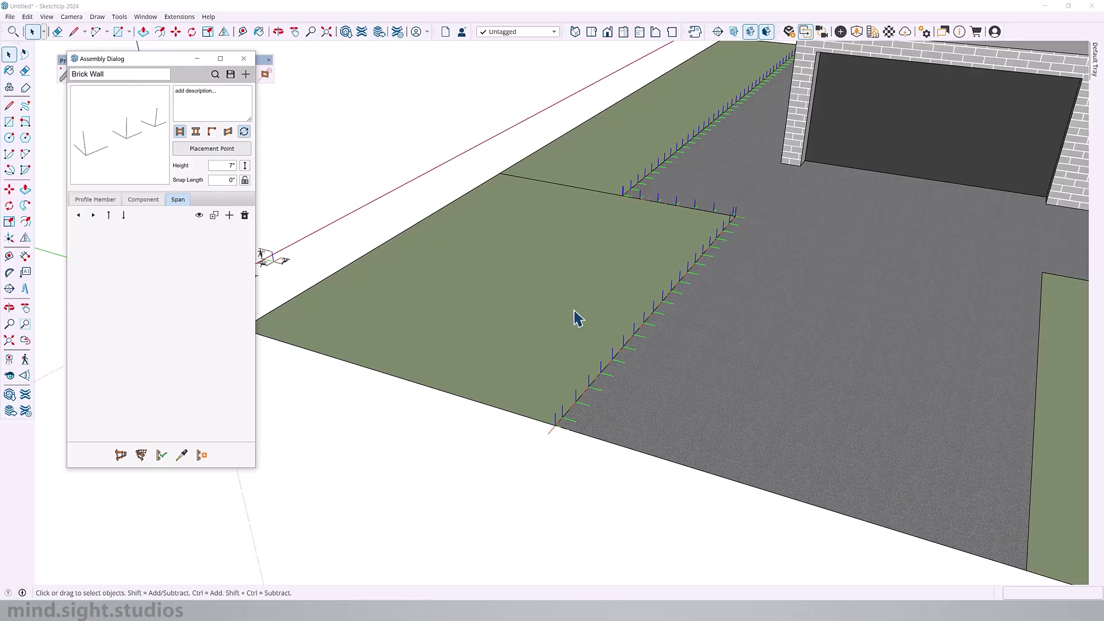
left_click(648, 323)
right_click(647, 322)
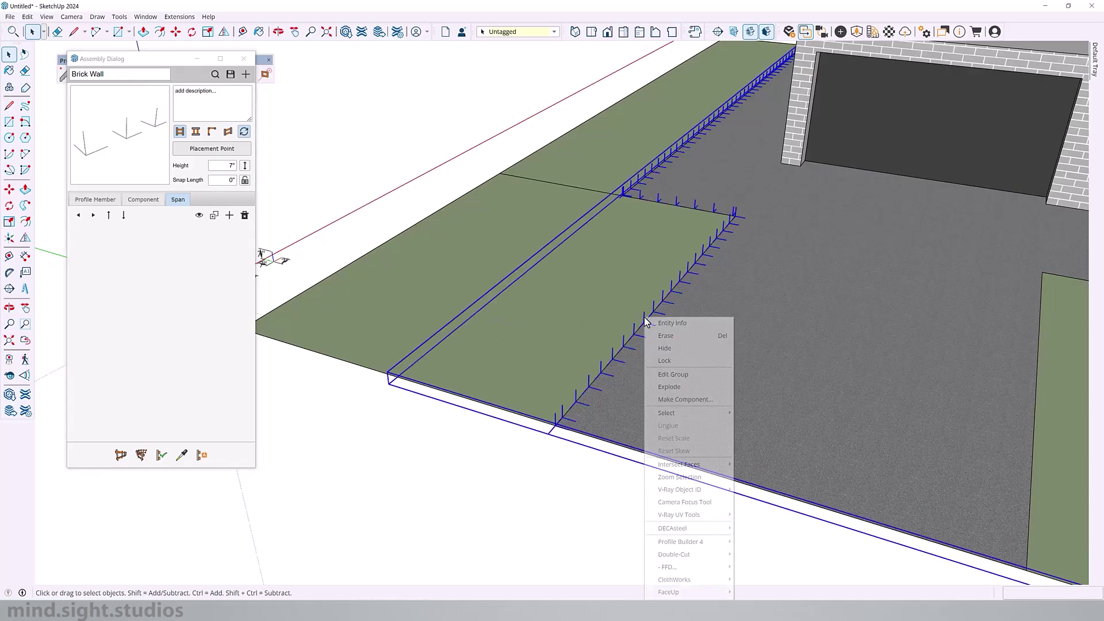
mouse_move(702, 541)
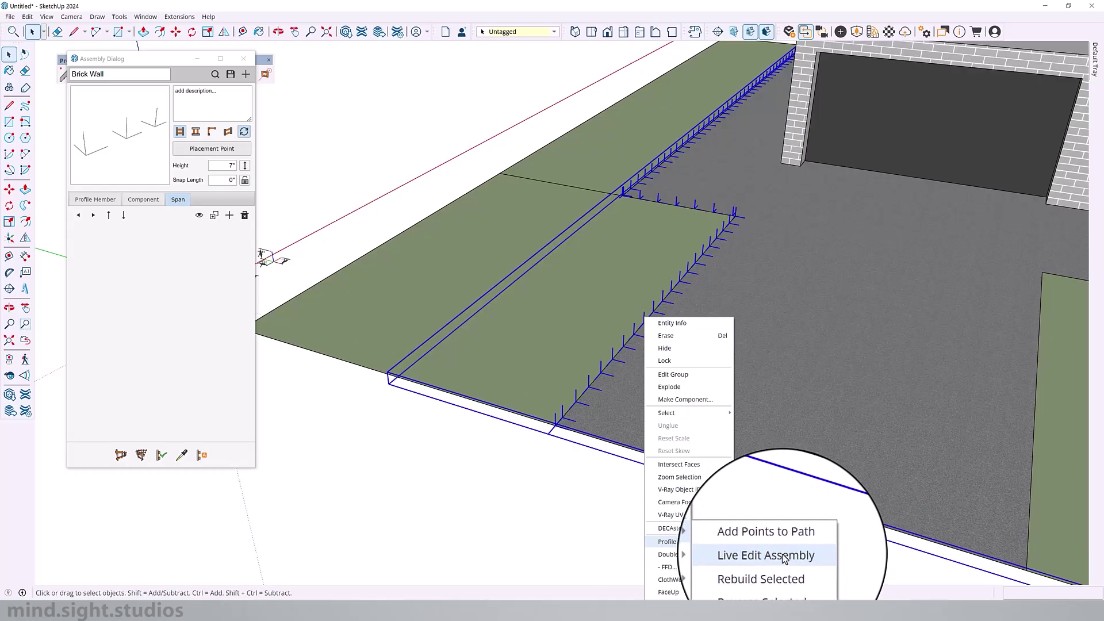
left_click(164, 393)
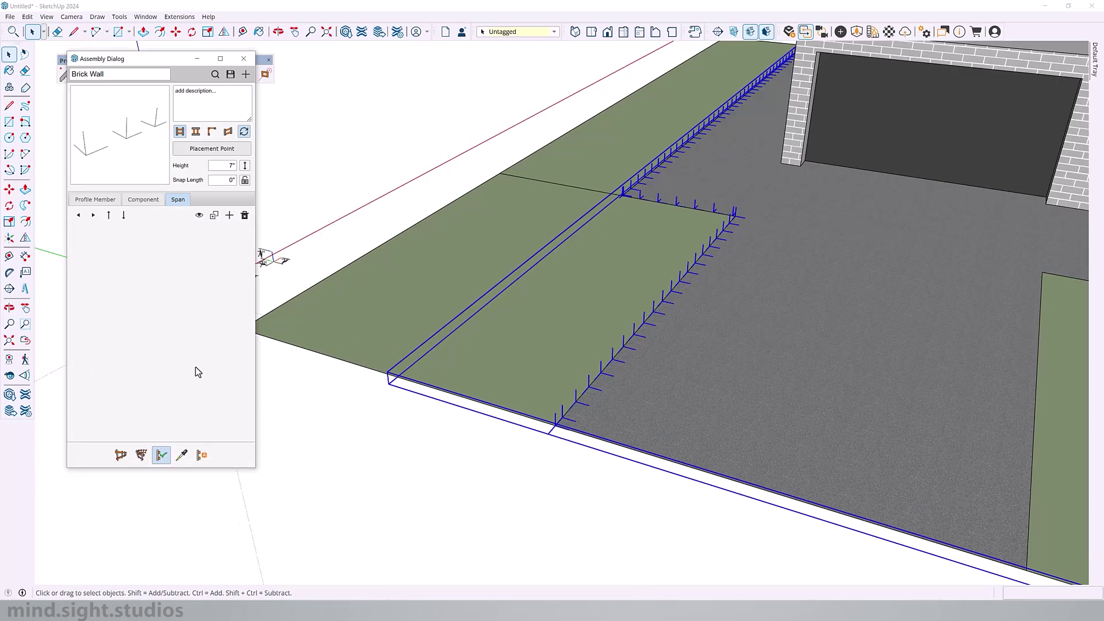
Step: Add a component-type span named Course 1 Bricks to the assembly and assign it the Brick component from the model
left_click(229, 215)
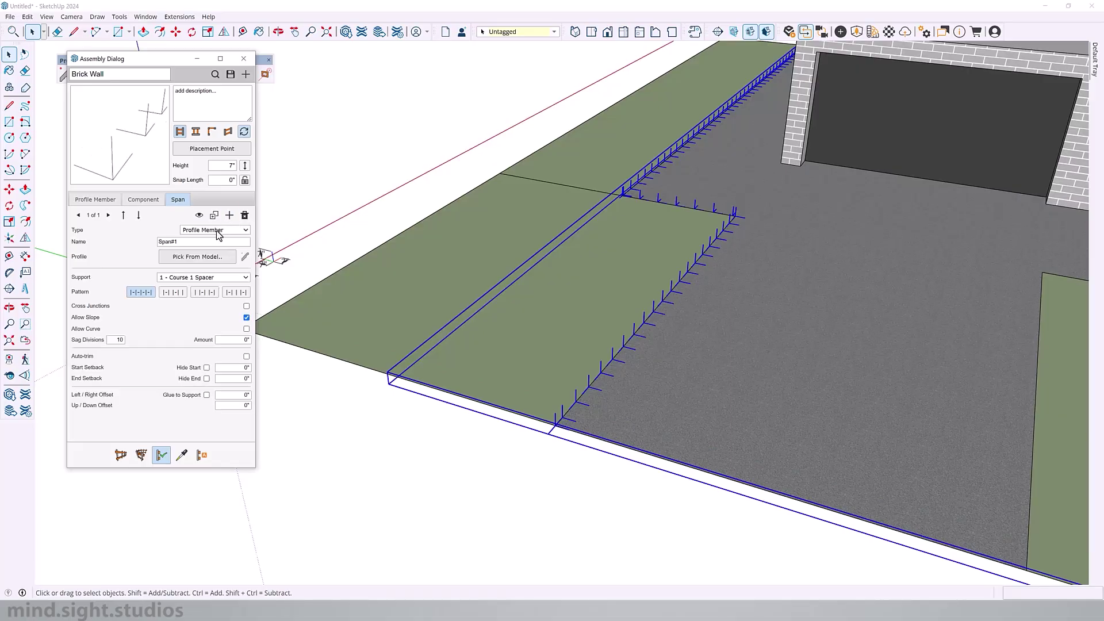
left_click(219, 231)
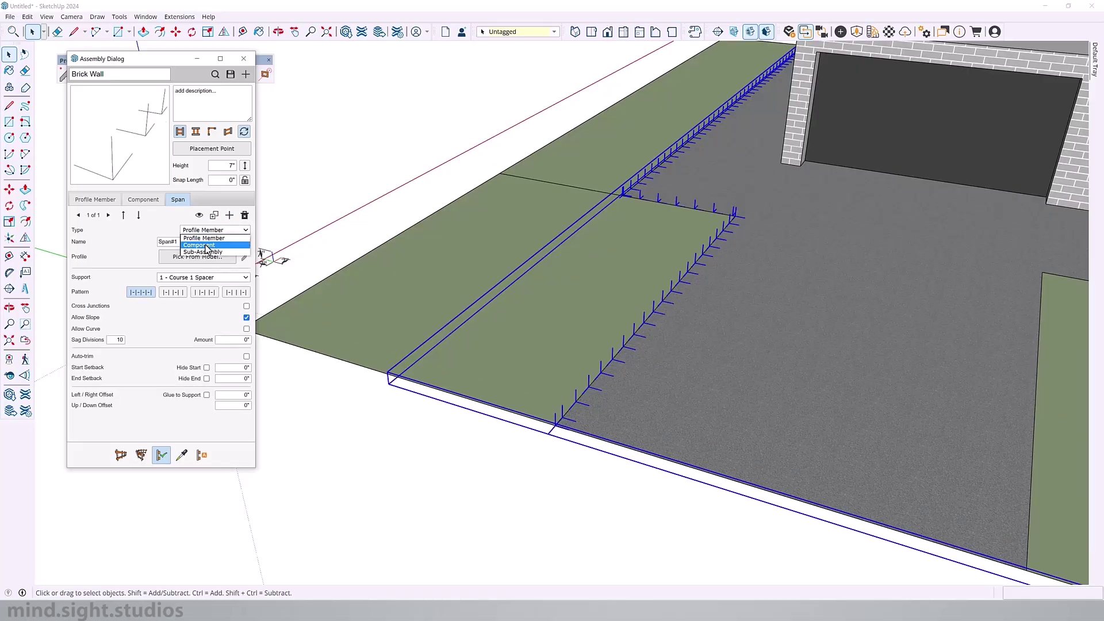
left_click(207, 245)
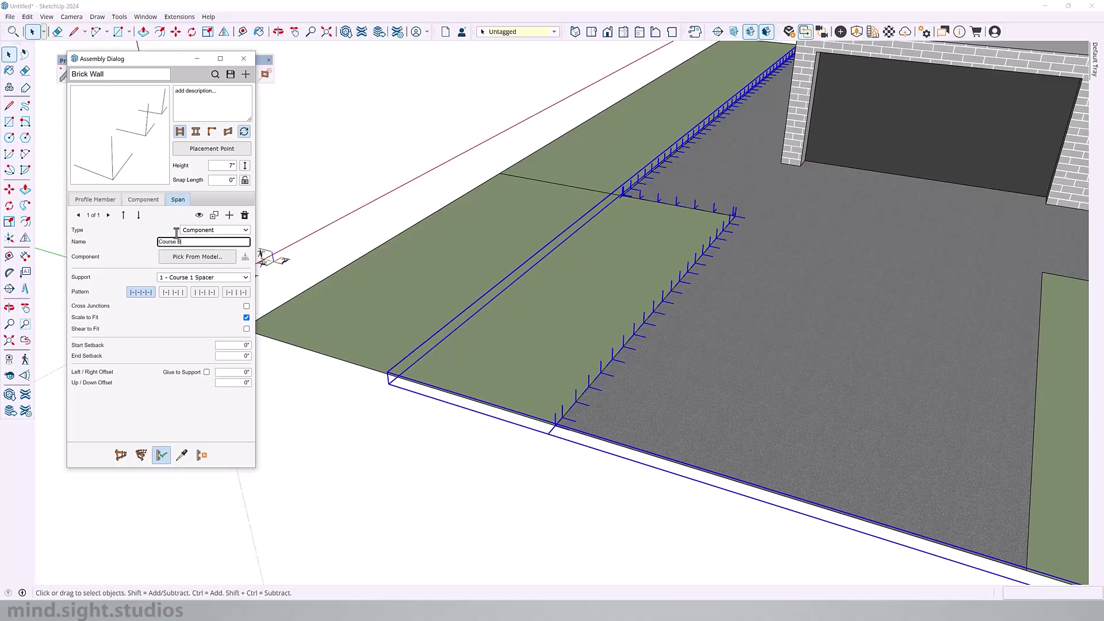
type("Course 1 Brick")
type("s")
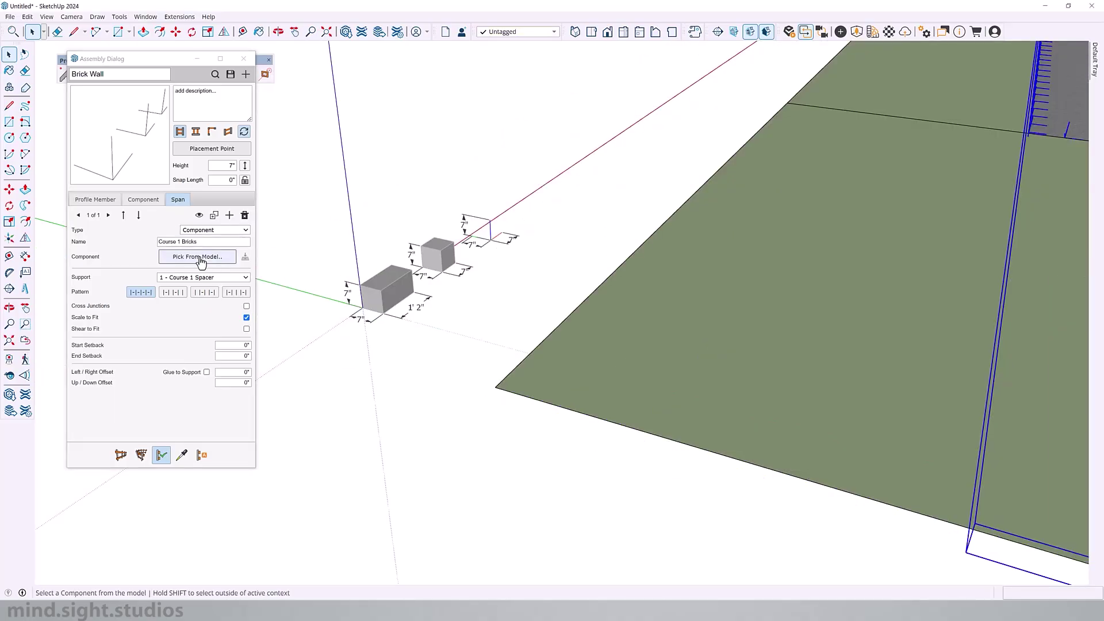
left_click(197, 256)
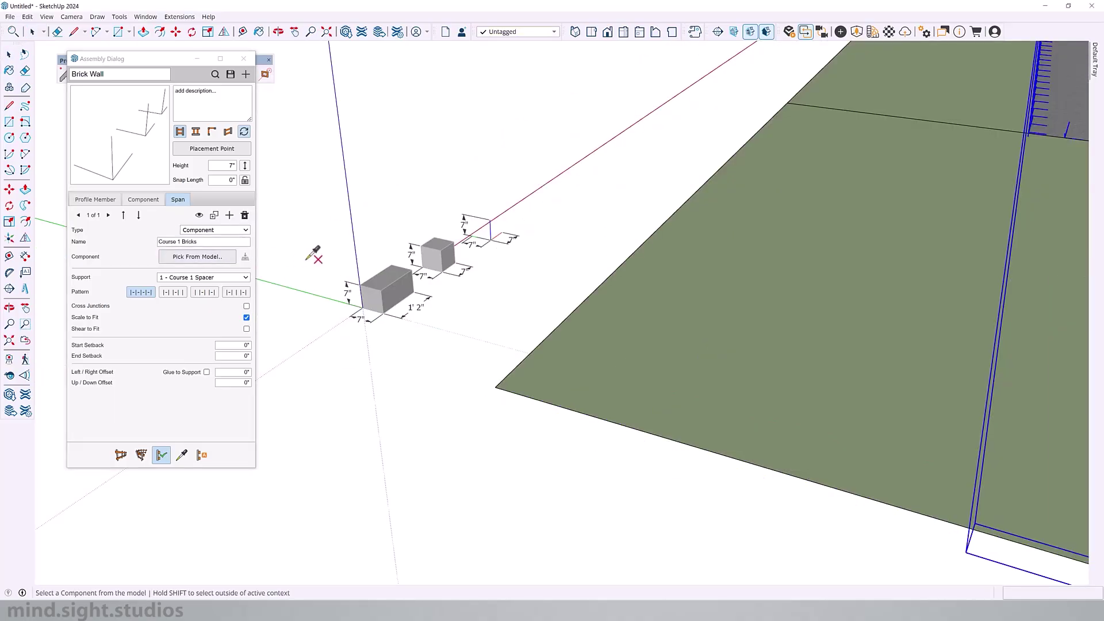
left_click(392, 276)
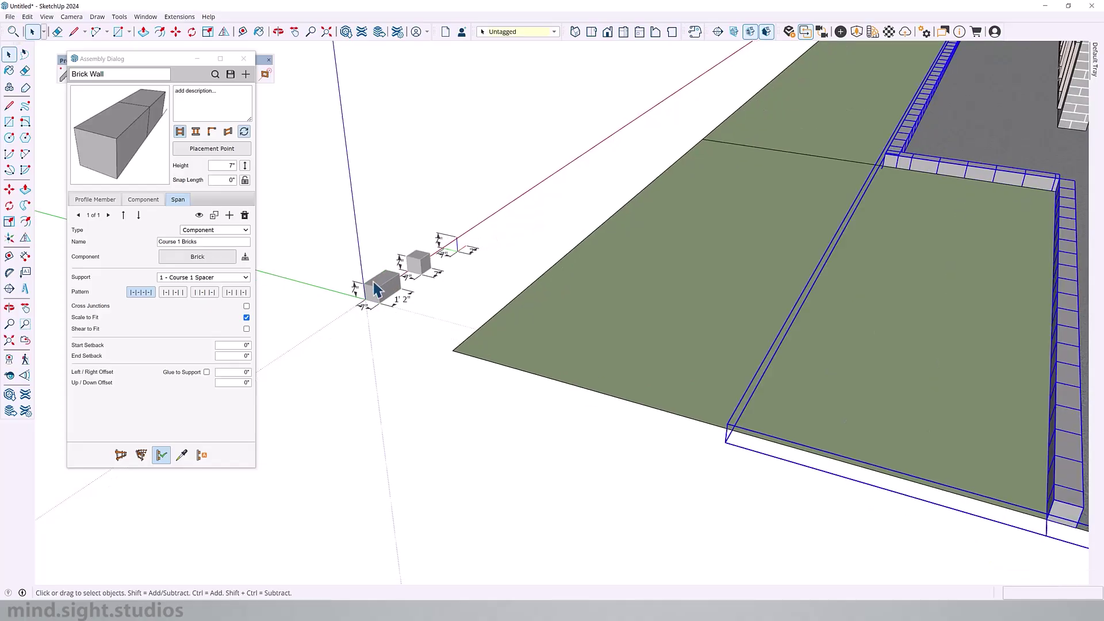
Step: Examine the first brick course along the path around the house, paying attention to how the bricks meet at the corners
scroll(636, 370, "up", 2)
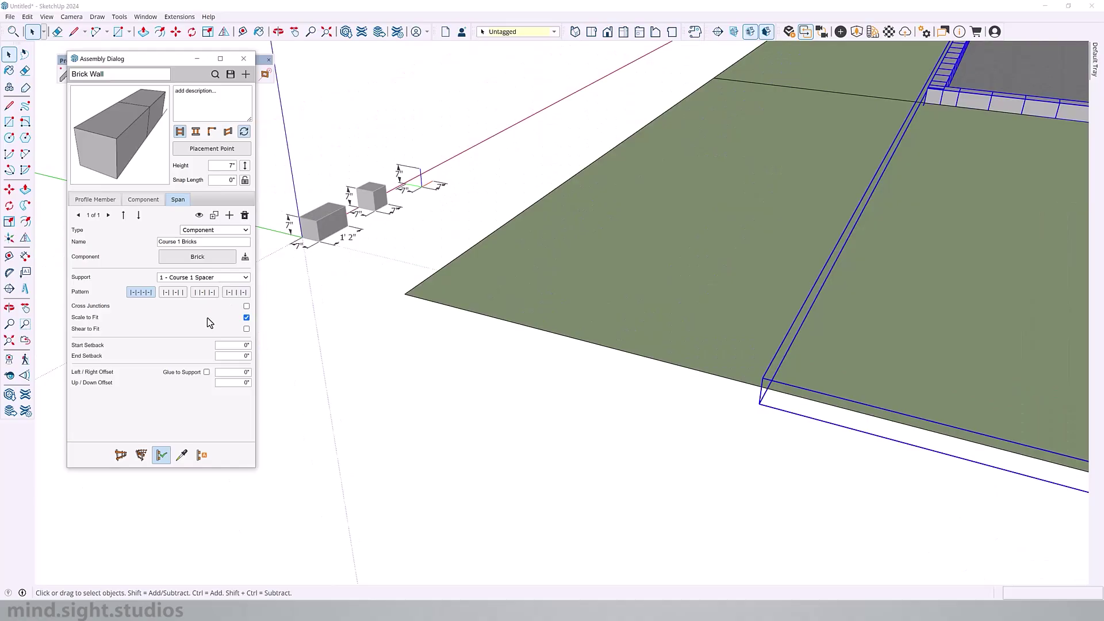
scroll(377, 264, "down", 5)
scroll(743, 212, "up", 4)
middle_click_drag(664, 166, 909, 167)
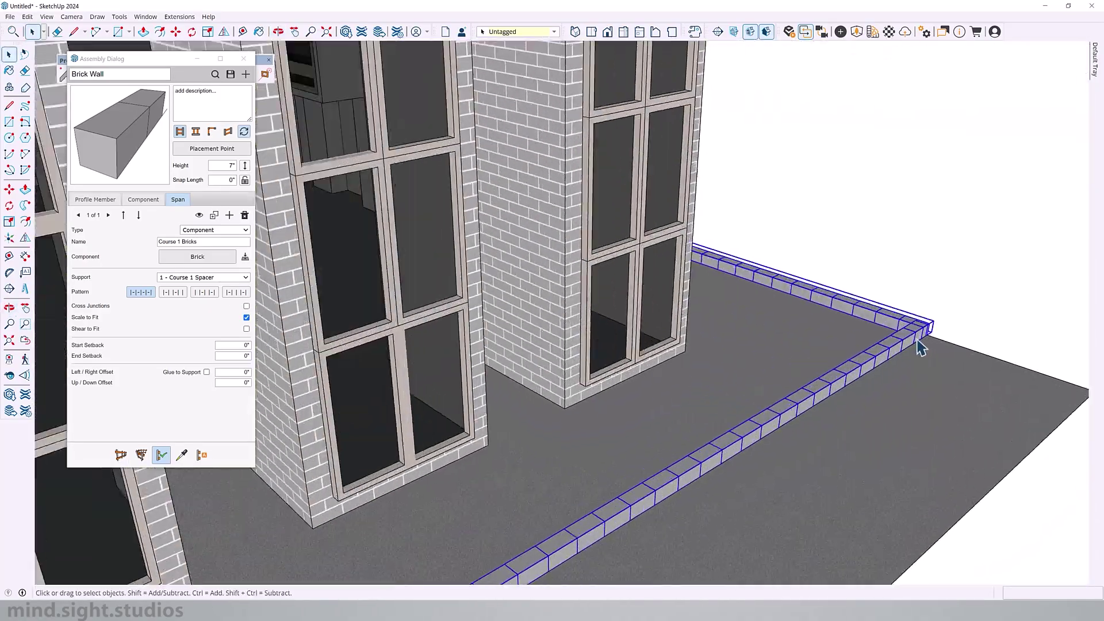
scroll(920, 348, "up", 3)
middle_click_drag(912, 340, 428, 329)
scroll(429, 329, "up", 4)
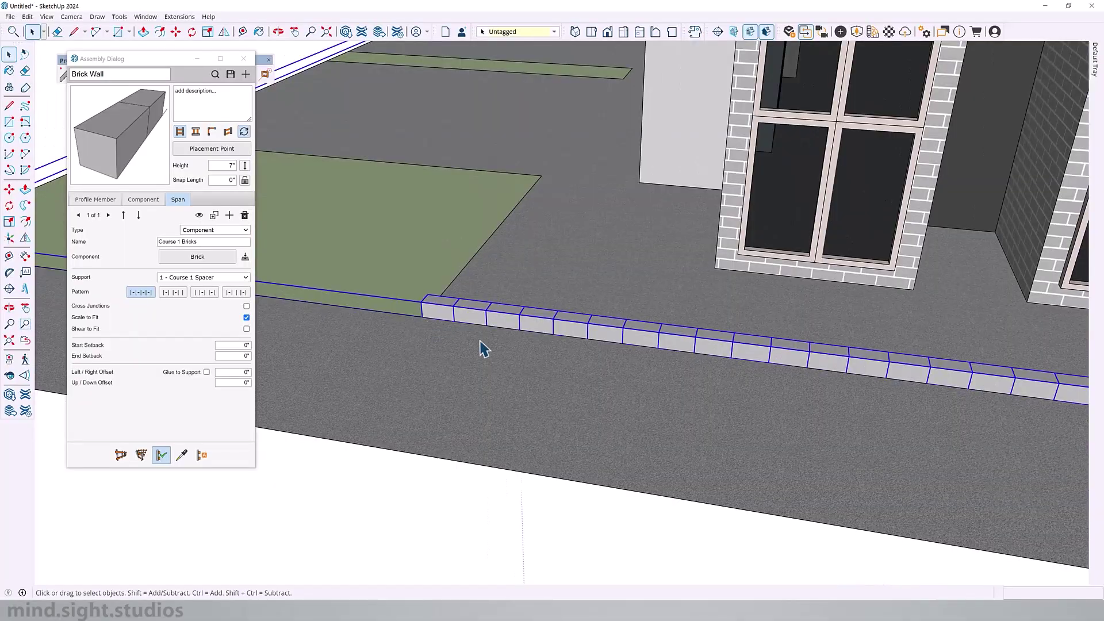
middle_click_drag(641, 323, 377, 264, "shift")
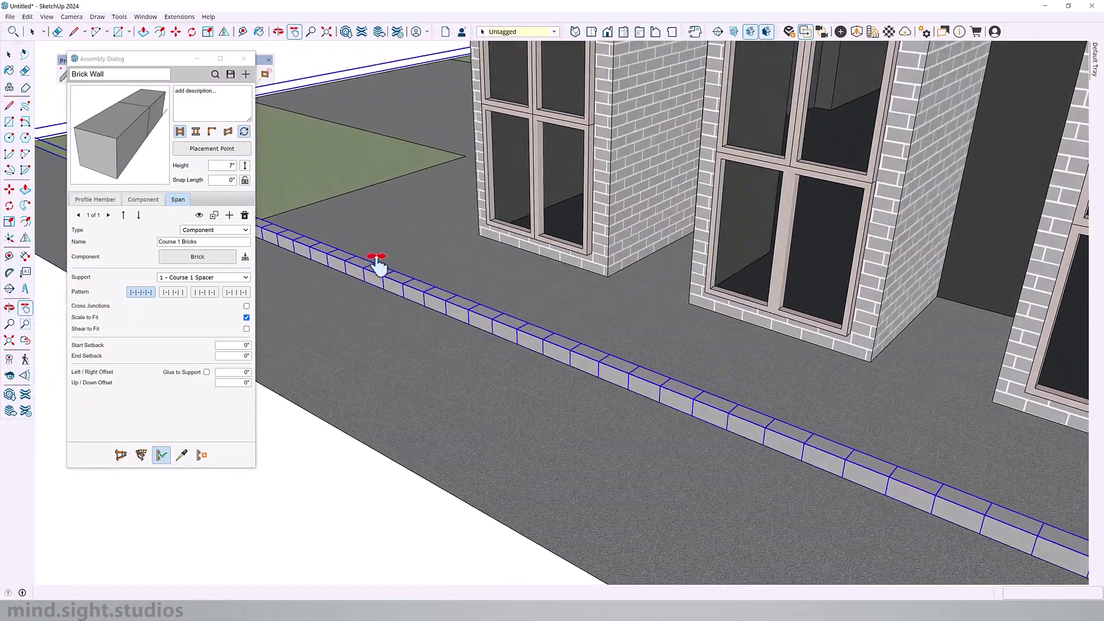
mouse_move(927, 482)
middle_mouse_down("shift")
mouse_move(713, 406)
mouse_move(771, 432)
mouse_move(692, 424)
middle_mouse_up("shift")
mouse_move(978, 535)
middle_mouse_down("shift")
mouse_move(777, 451)
mouse_move(555, 501)
mouse_move(357, 387)
mouse_move(564, 447)
middle_mouse_up("shift")
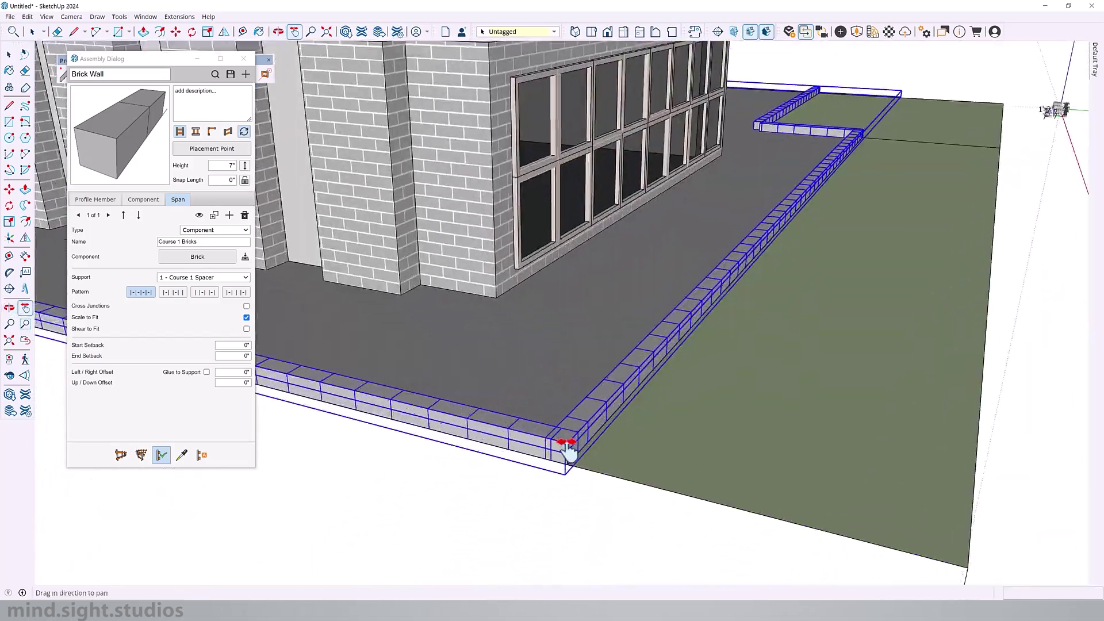
scroll(570, 403, "up", 3)
scroll(579, 447, "down", 2)
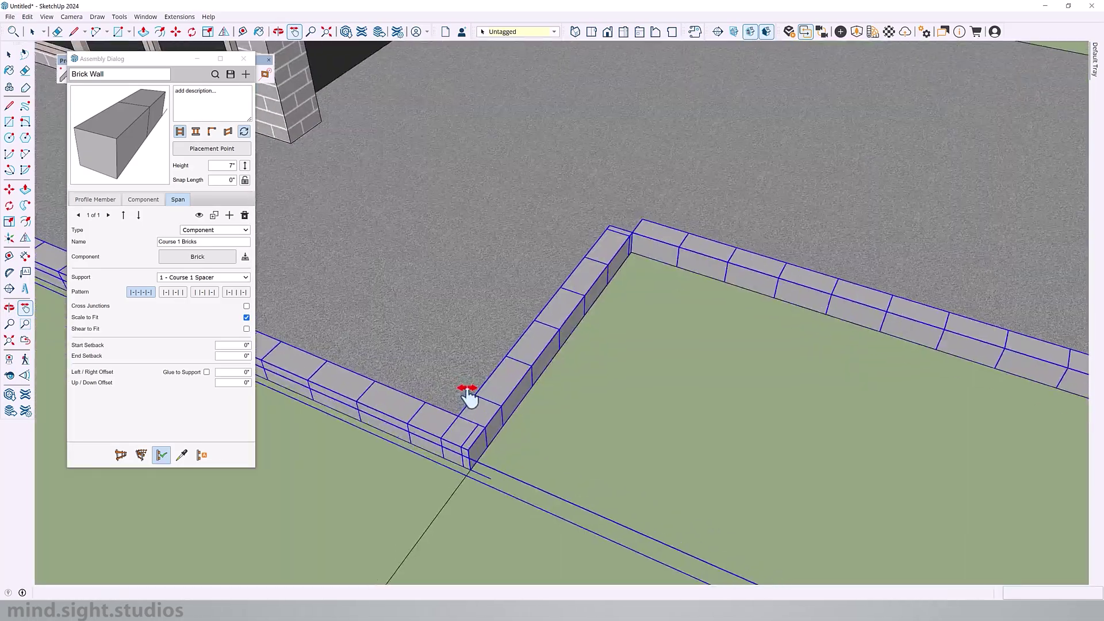
scroll(468, 395, "up", 1)
middle_click_drag(713, 245, 815, 255)
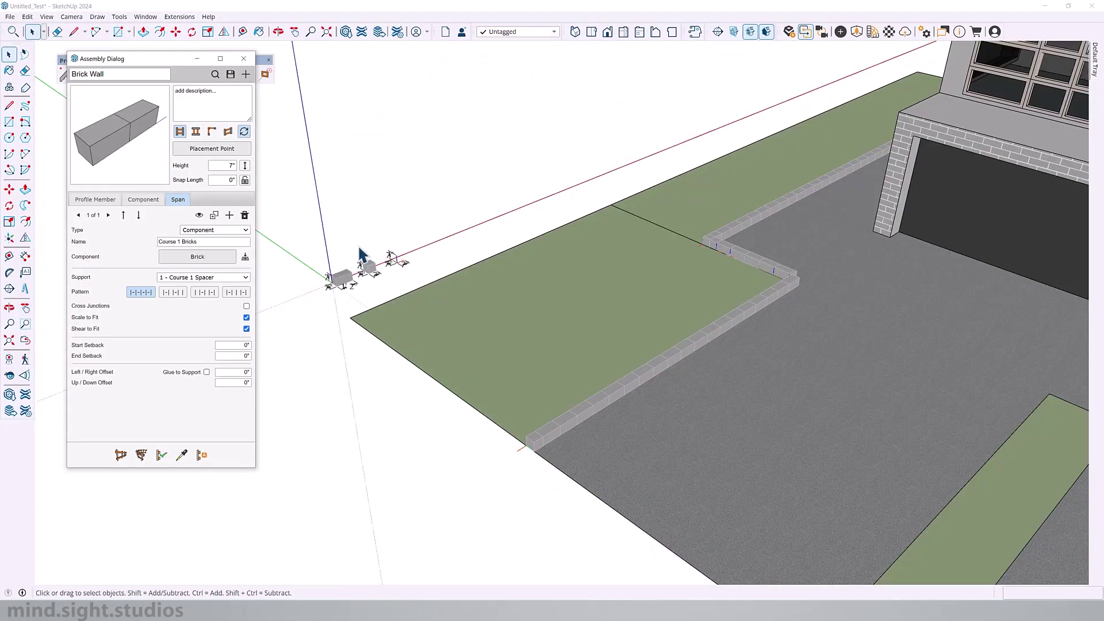
Step: Copy the 7-inch half brick with its dimensions from near the origin to the grass beside the wall's corner
left_click(368, 268)
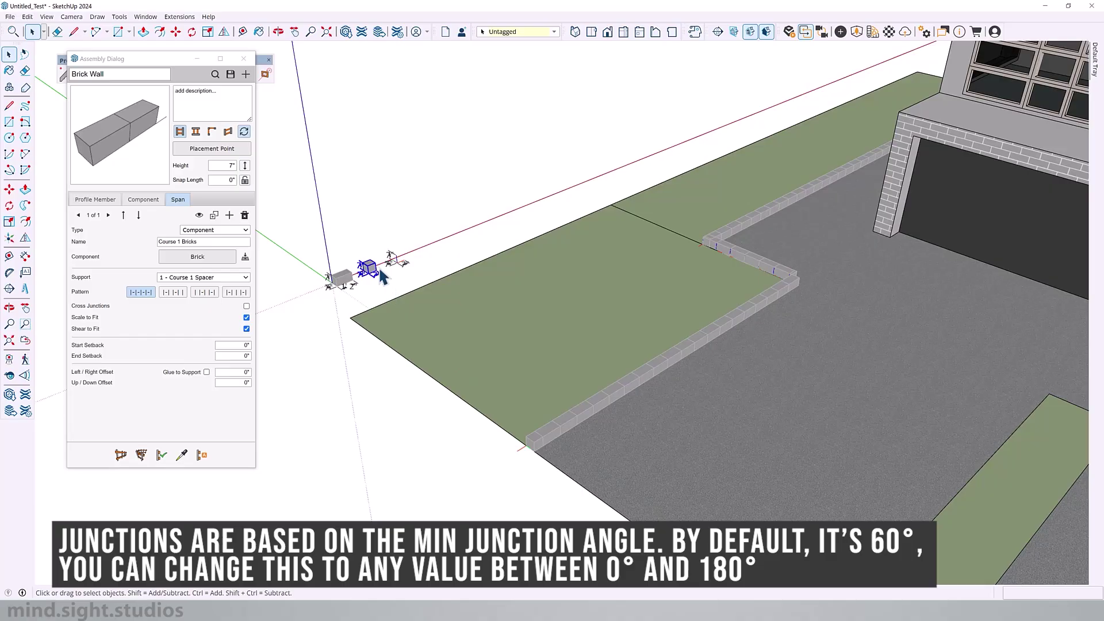
key("m")
key("ctrl")
left_click(371, 267)
scroll(774, 281, "up", 2)
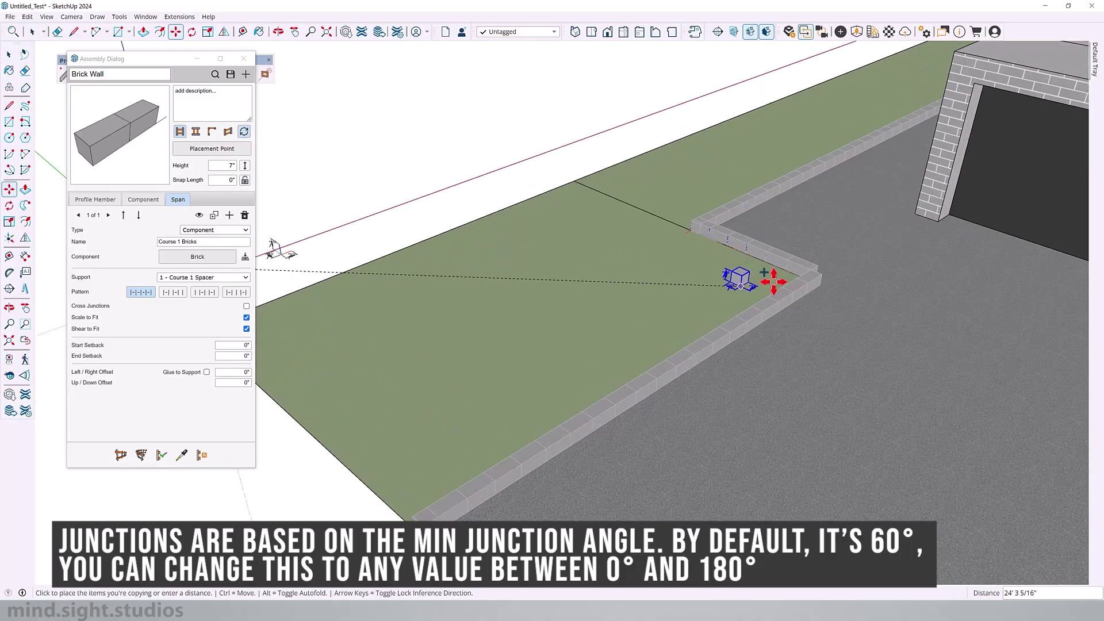
scroll(774, 282, "up", 3)
mouse_move(794, 276)
middle_mouse_down()
mouse_move(819, 302)
mouse_move(756, 288)
mouse_move(690, 312)
middle_mouse_up()
scroll(672, 290, "up", 1)
Step: Lighten the half brick's Color C04 material by raising its HSB brightness
key("b")
scroll(658, 281, "up", 1)
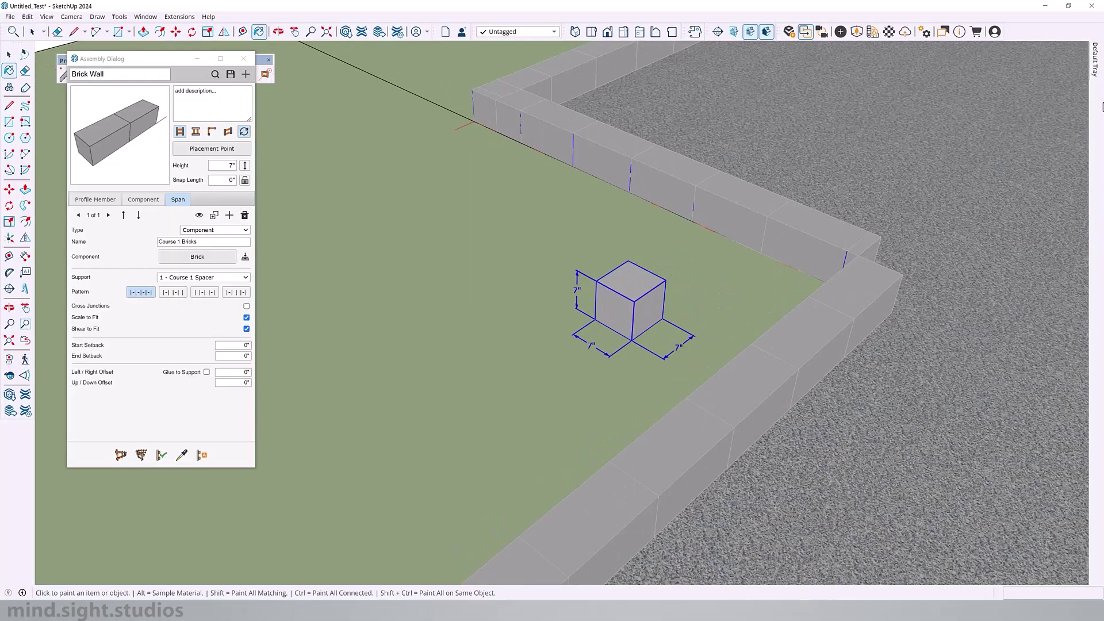
mouse_move(1094, 77)
left_click(964, 77)
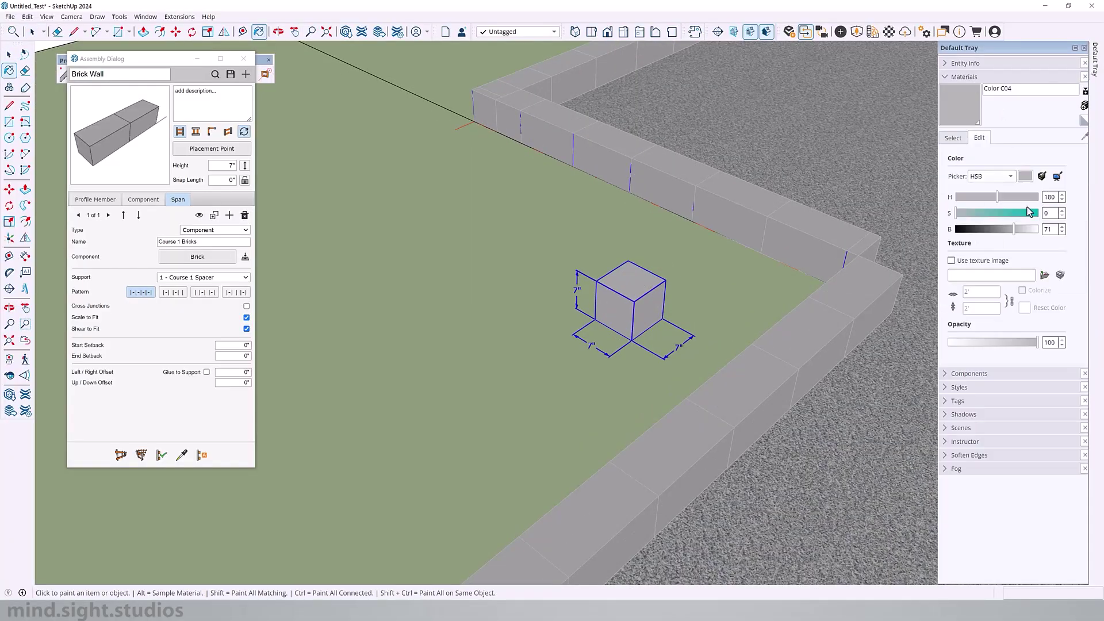
left_click_drag(1014, 229, 1026, 231)
key("space")
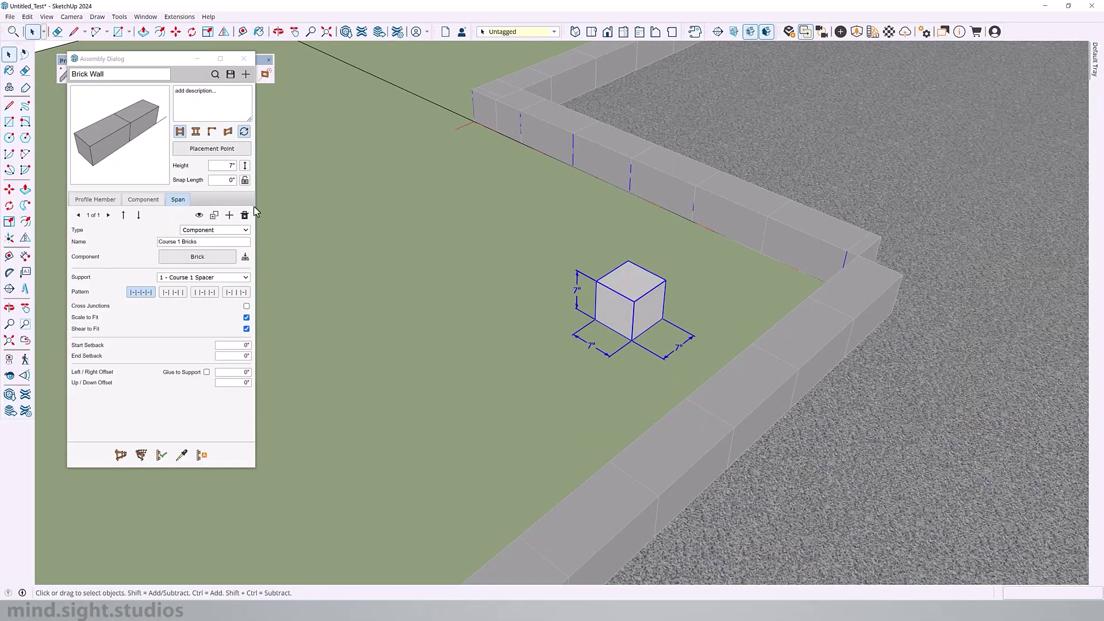
Step: Add a second component entry named Course 1 Half Brick and assign it the copied half brick, Brick 2
left_click(144, 201)
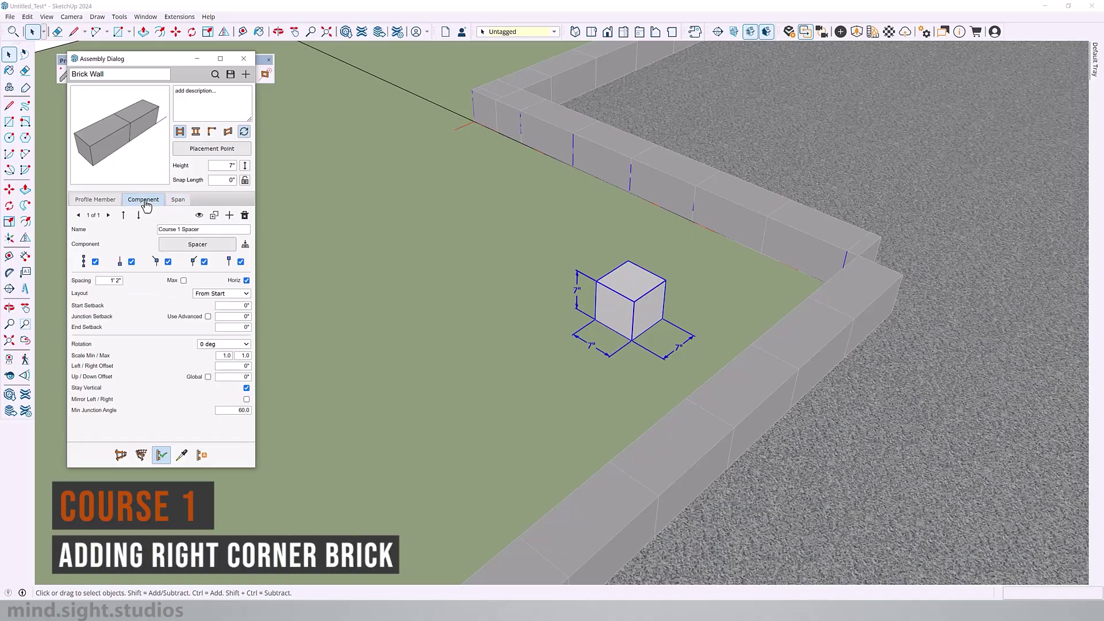
left_click(230, 216)
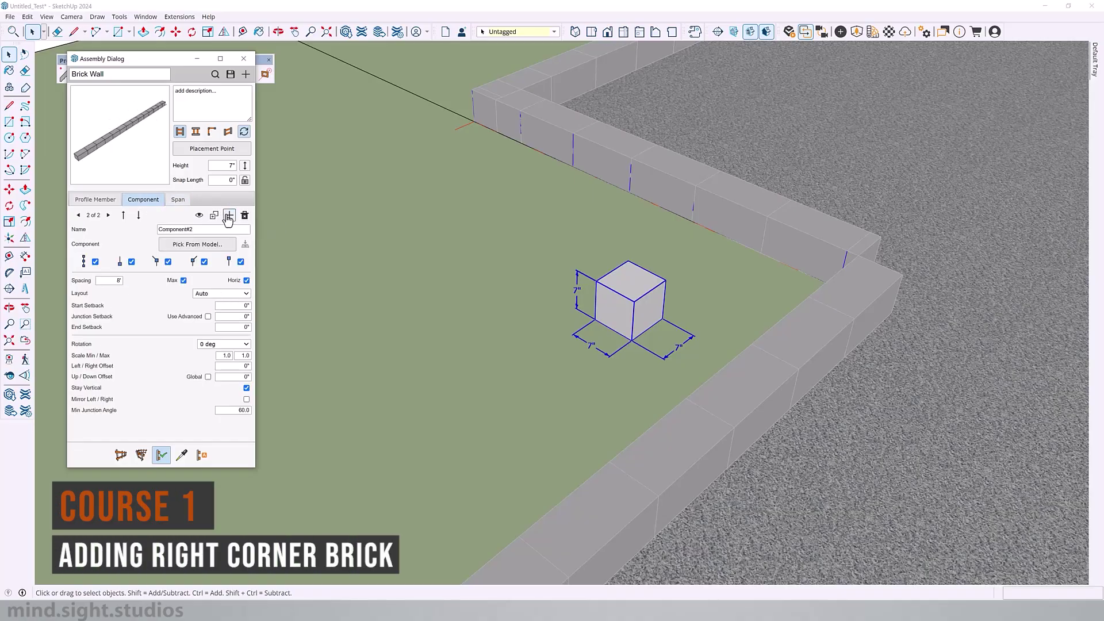
double_click(197, 229)
type("Course 1 Half Brick")
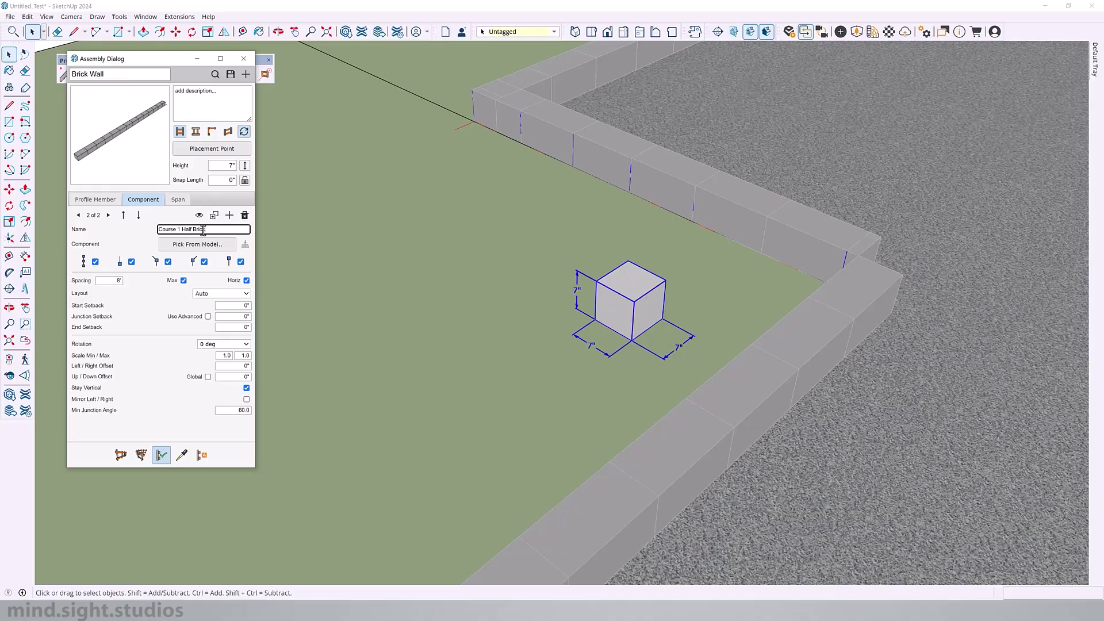
left_click(206, 253)
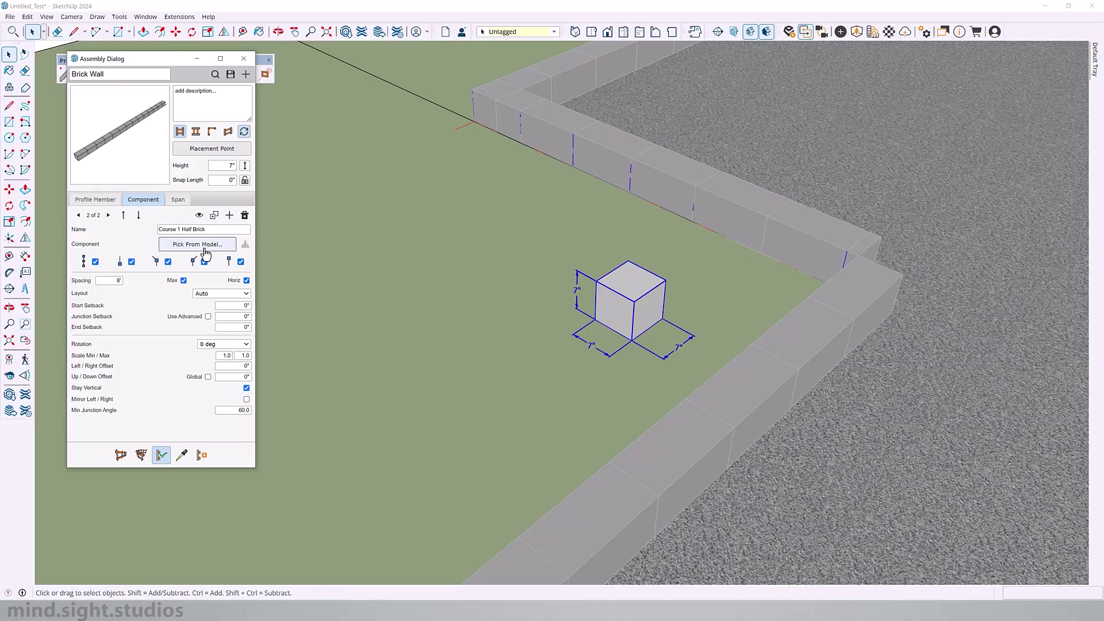
left_click(659, 280)
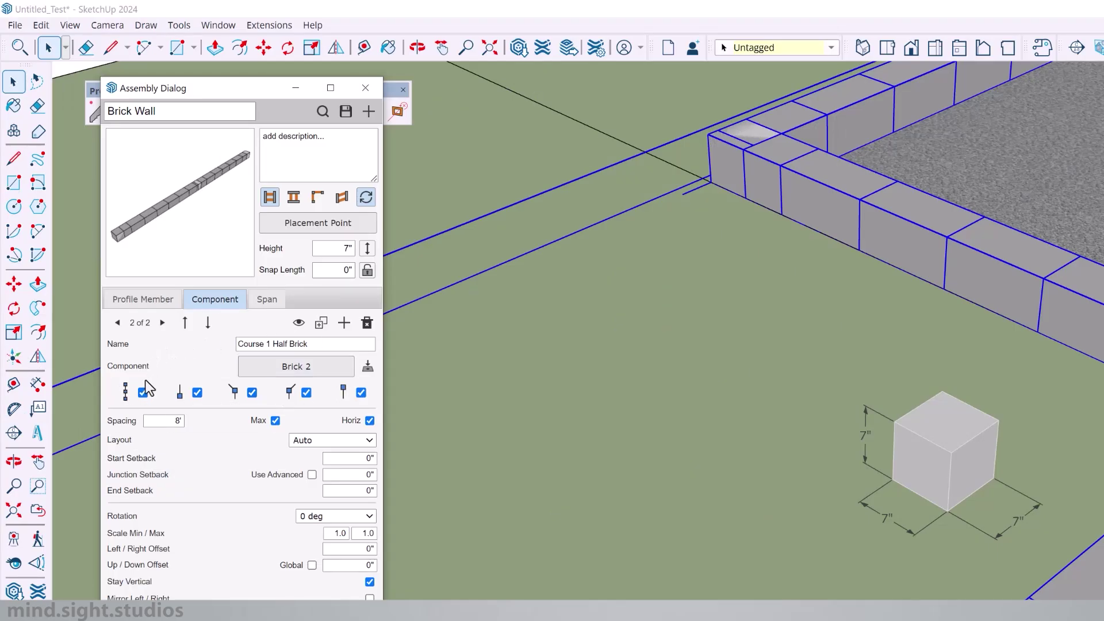
Step: Restrict the Course 1 Half Brick to right junctions by turning off its spaced, path-start, left-junction and path-end placements
left_click(143, 393)
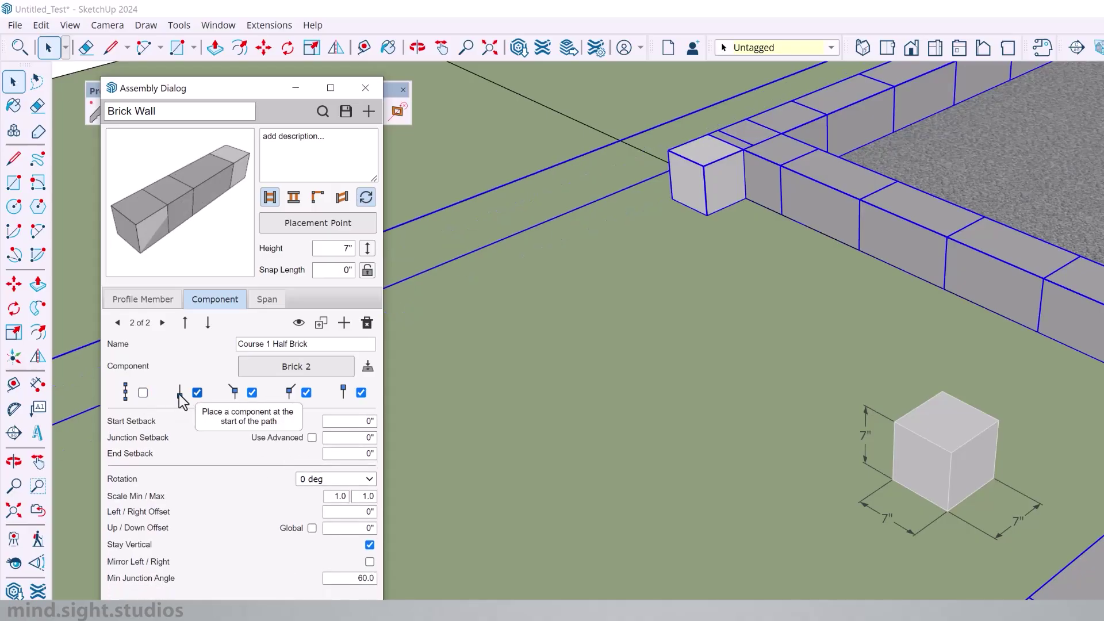
left_click(197, 393)
left_click(252, 392)
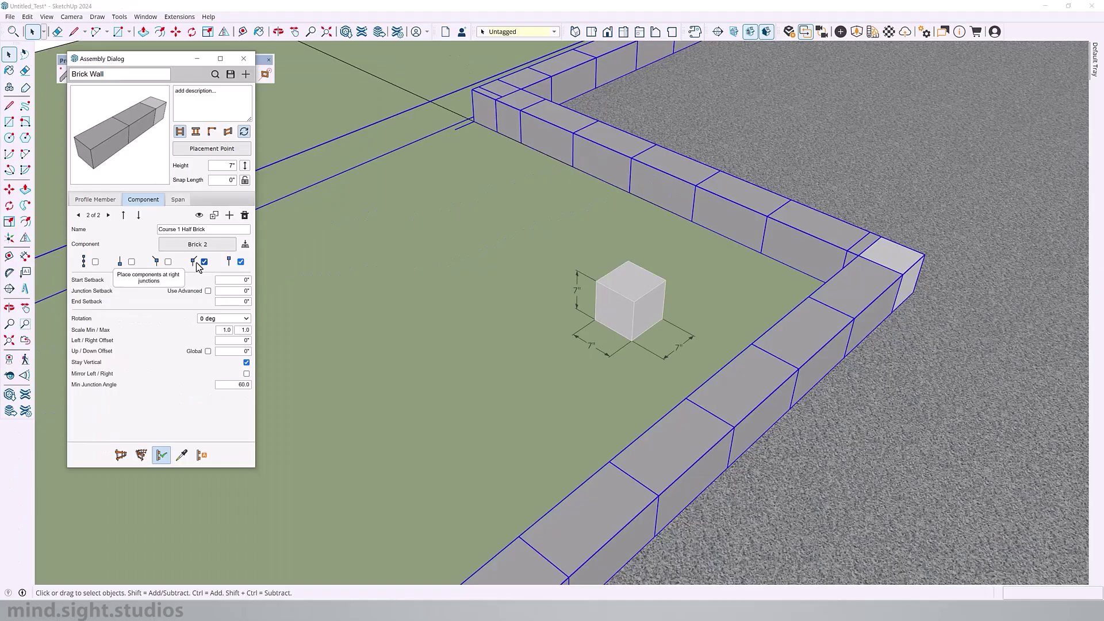
left_click(241, 261)
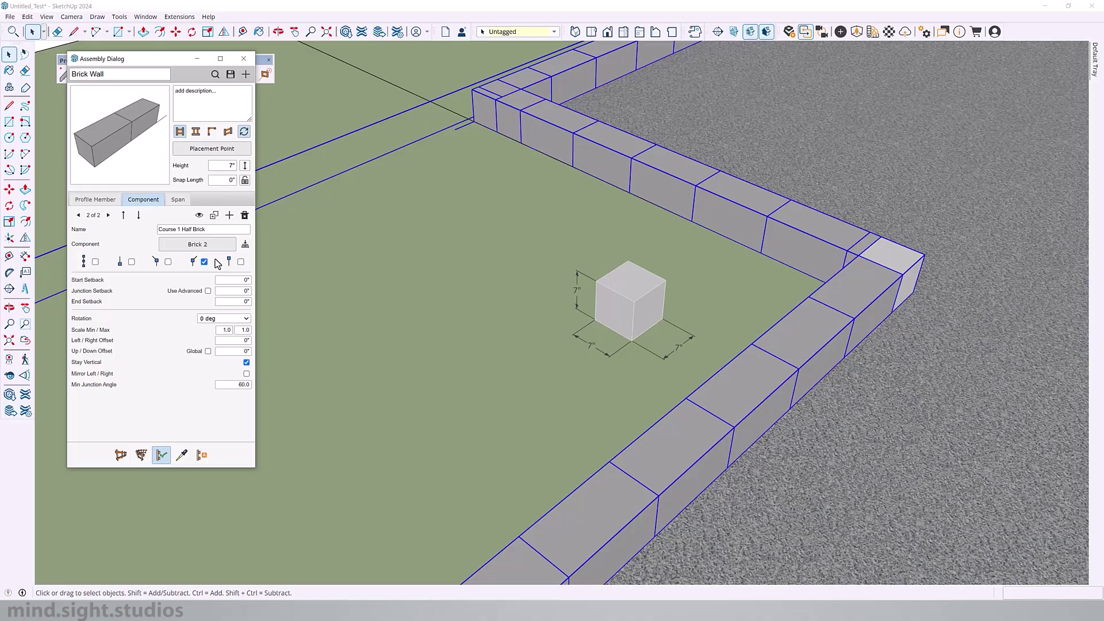
Step: Build a test Brick Wall assembly on the driveway along a stepped loop with left and right corners, ending near its start
scroll(425, 222, "down", 3)
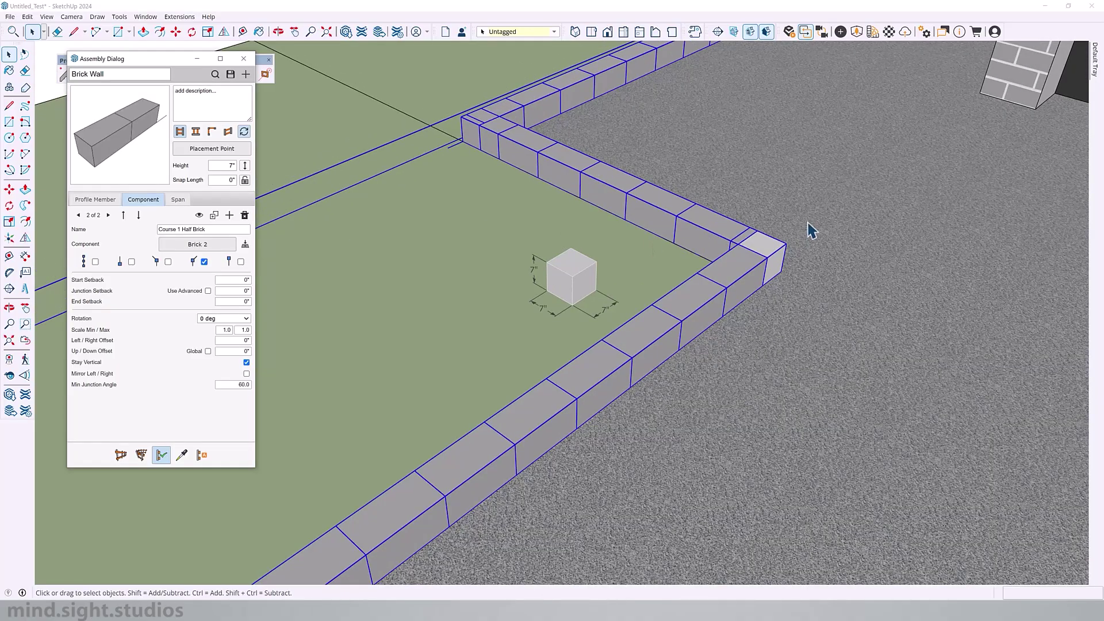
scroll(805, 259, "up", 2)
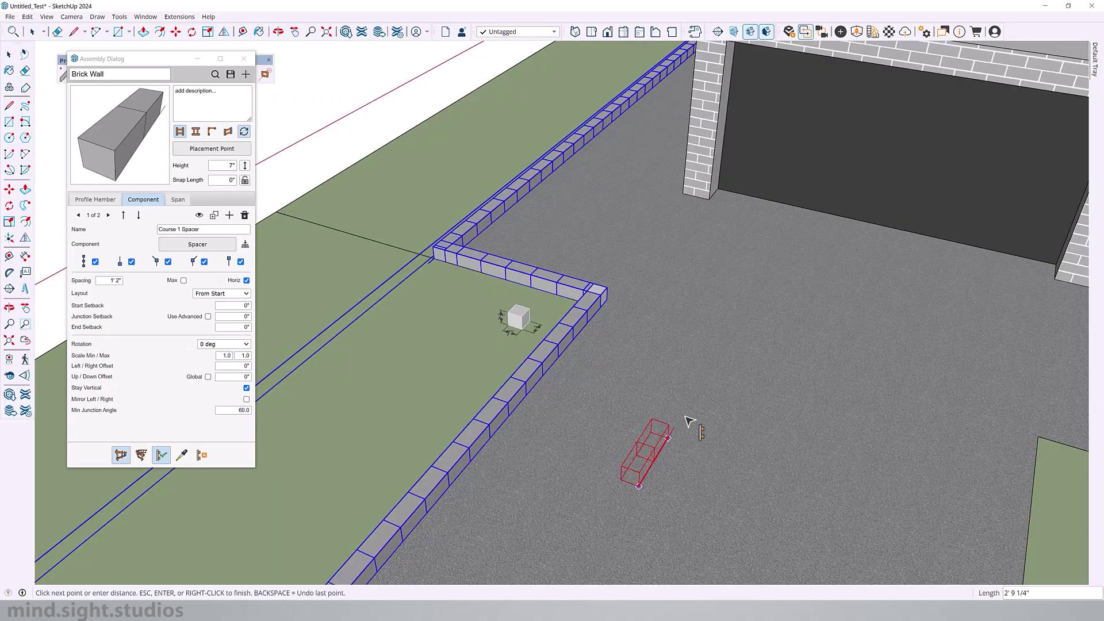
left_click(705, 399)
left_click(750, 437)
left_click(777, 374)
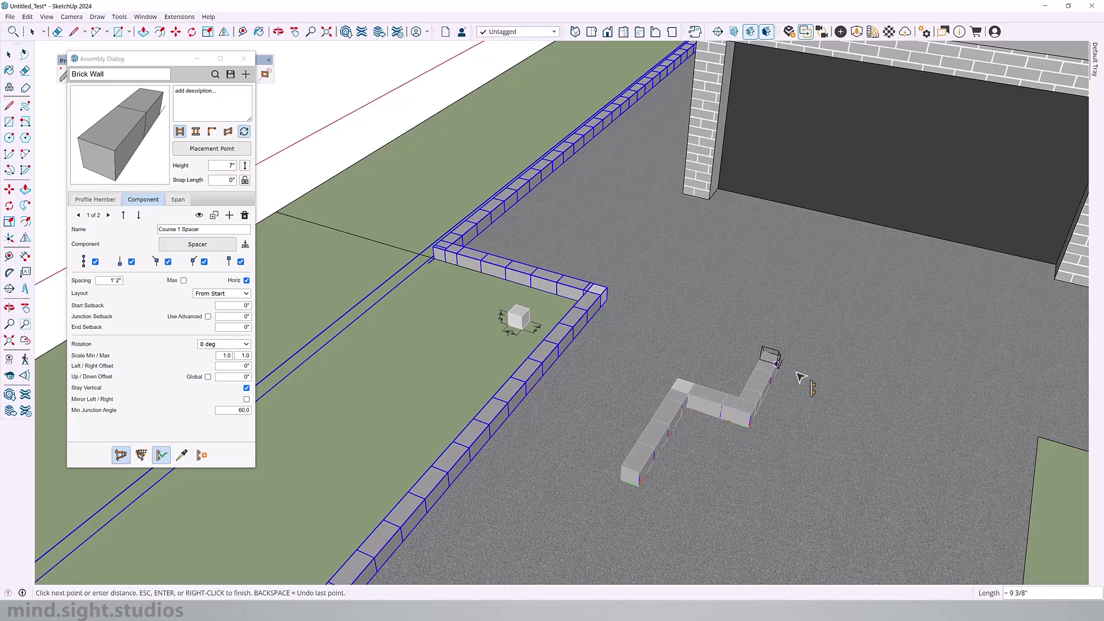
left_click(847, 381)
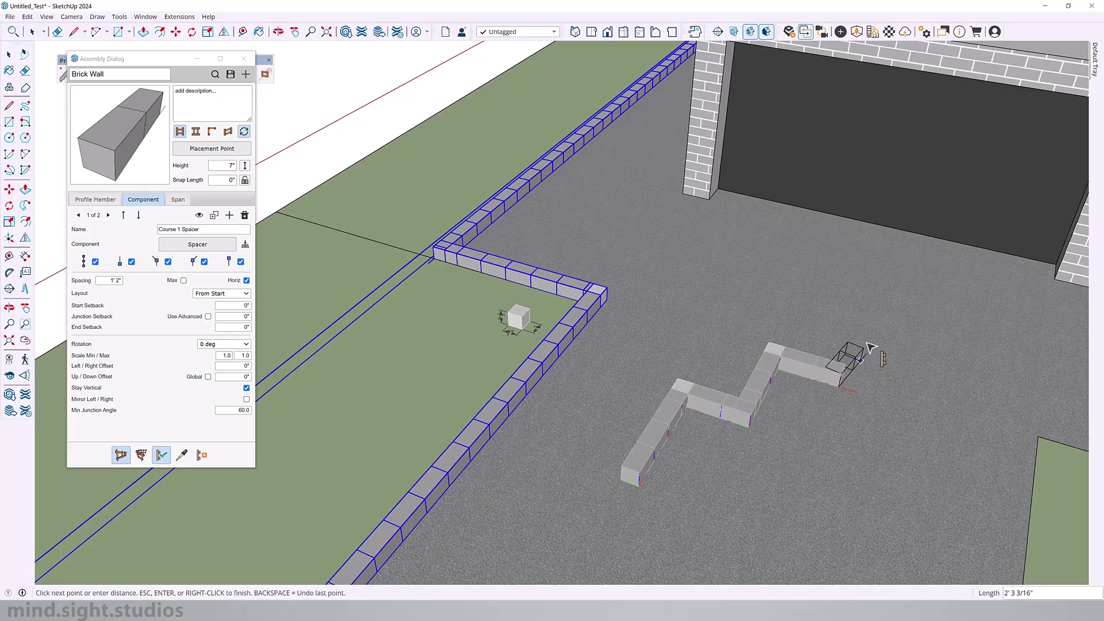
left_click(858, 306)
left_click(971, 333)
left_click(922, 521)
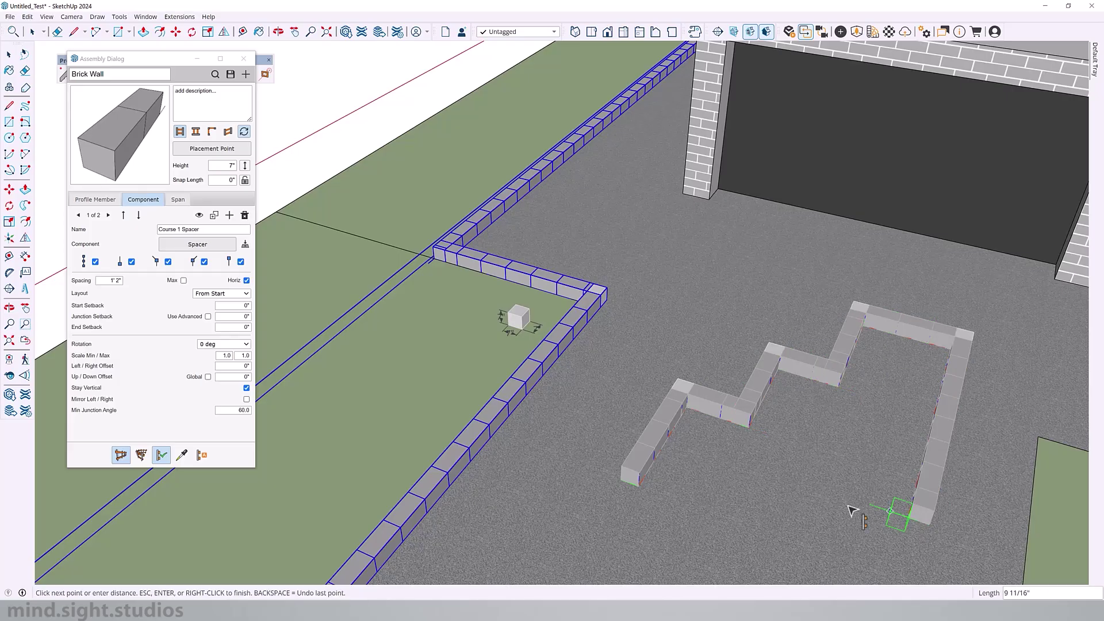
left_click(817, 487)
left_click(785, 553)
left_click(635, 498)
Step: Enable advanced junction setbacks for the Course 1 Spacer, set Pre-Left and Post-Left to 7 inches, and apply them to the built walls
middle_click_drag(740, 419, 685, 420, "shift")
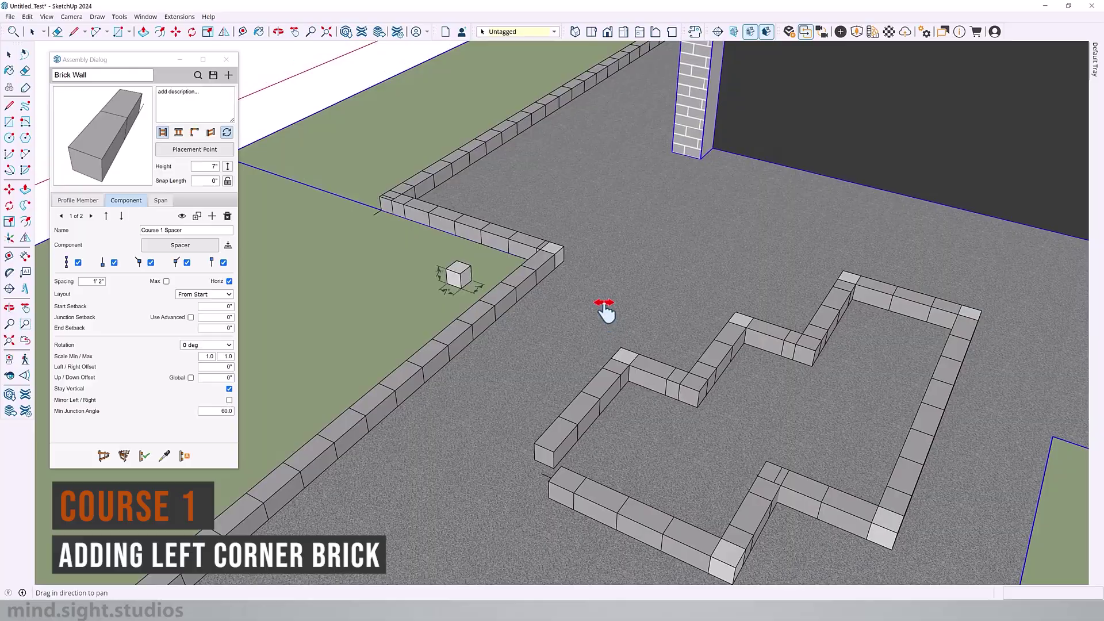
scroll(697, 391, "up", 4)
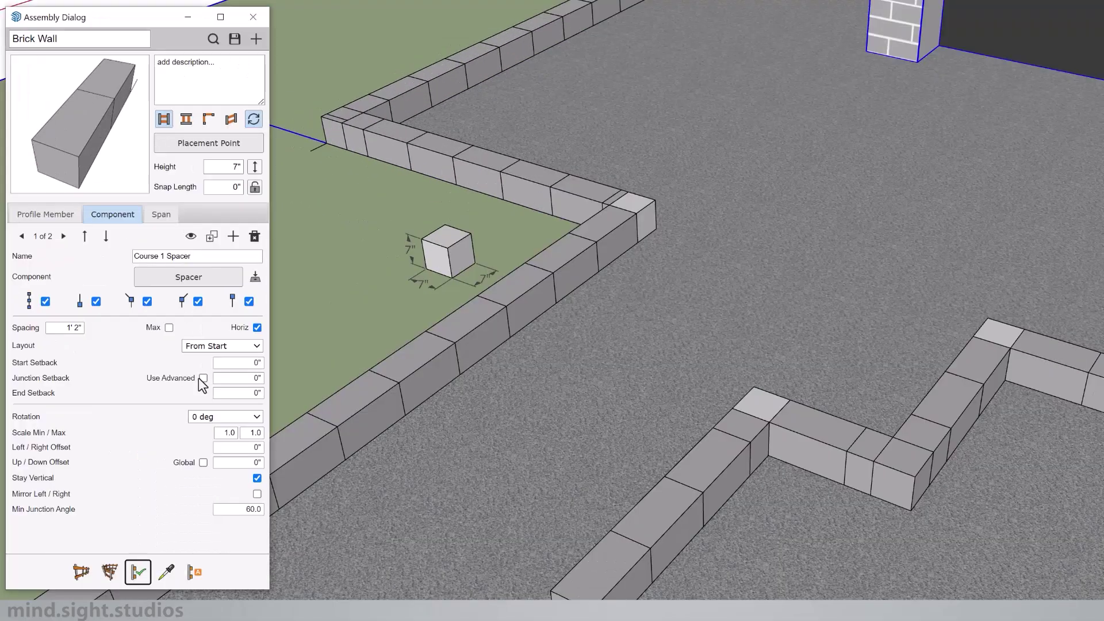
left_click(198, 317)
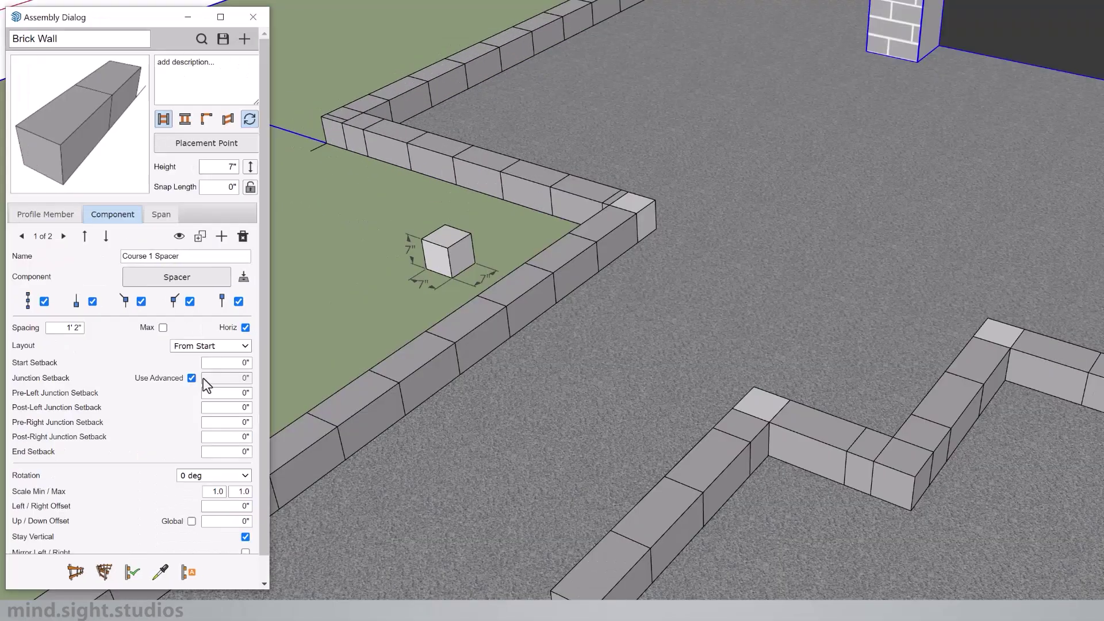
left_click(237, 392)
type("7")
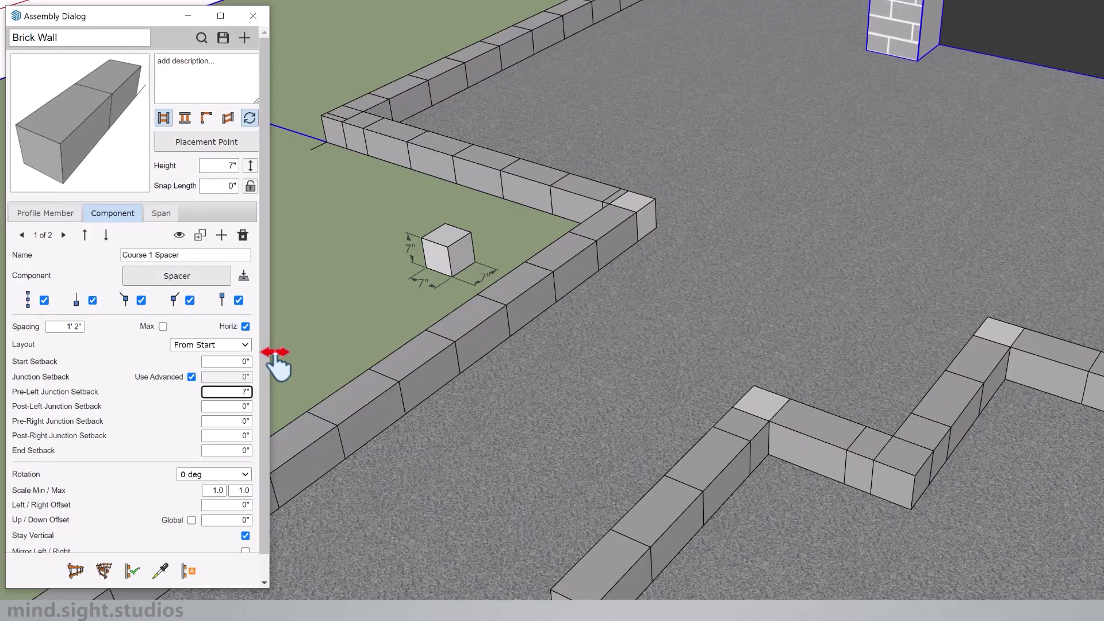
key("Tab")
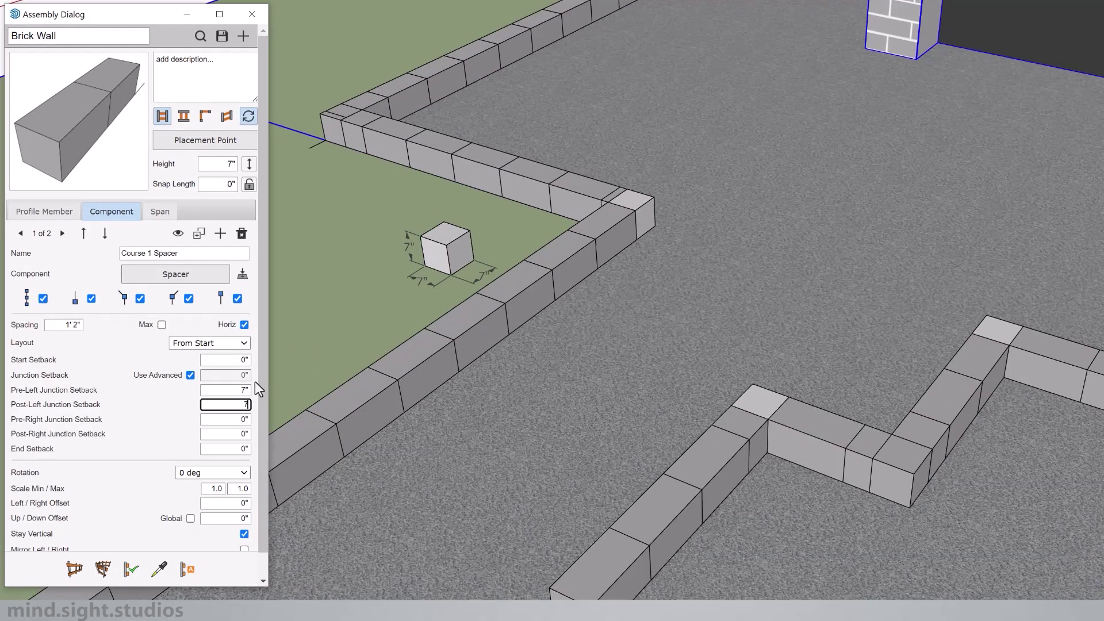
type("7")
key("Return")
left_click(131, 569)
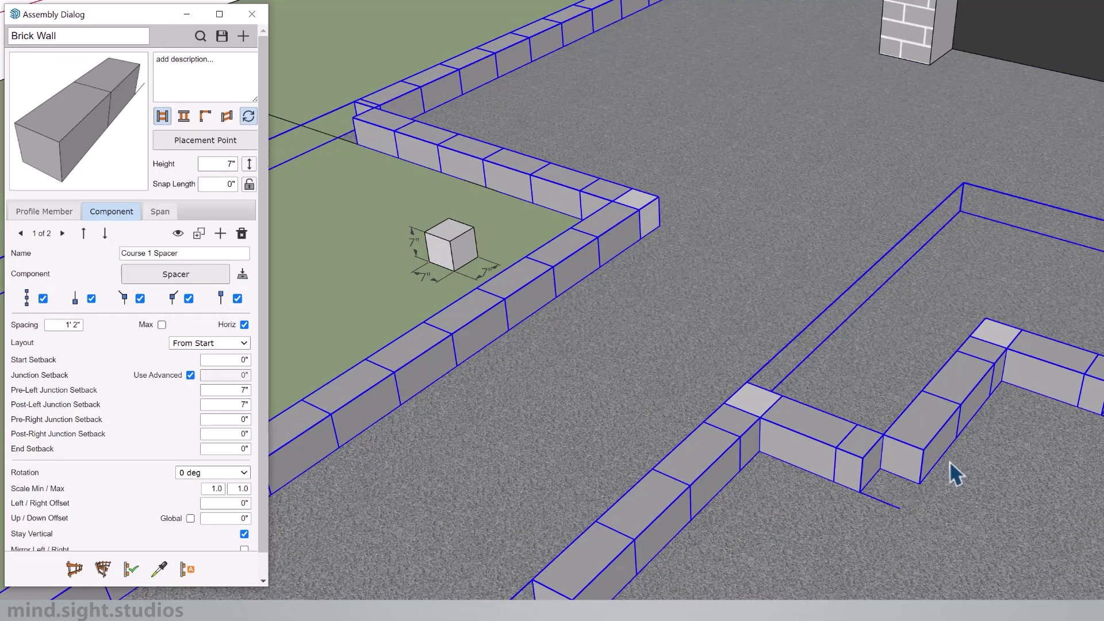
Step: Duplicate the Course 1 Half Brick component entry, restrict the copy to left junctions only, and apply it to the built walls
left_click(61, 233)
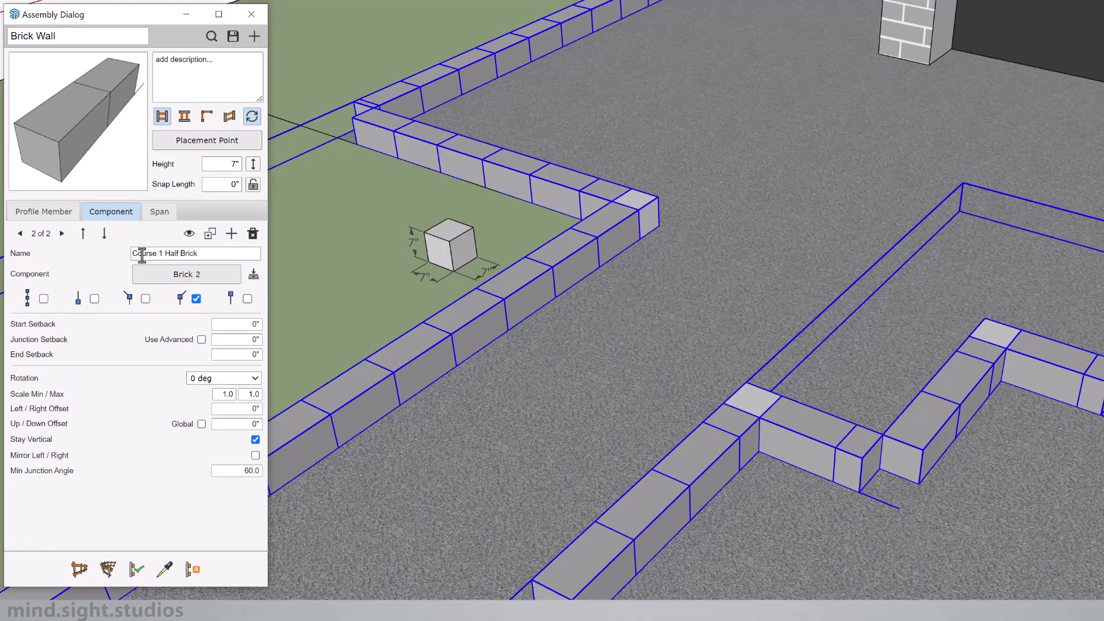
left_click(62, 233)
left_click(20, 233)
left_click(210, 238)
left_click(691, 374)
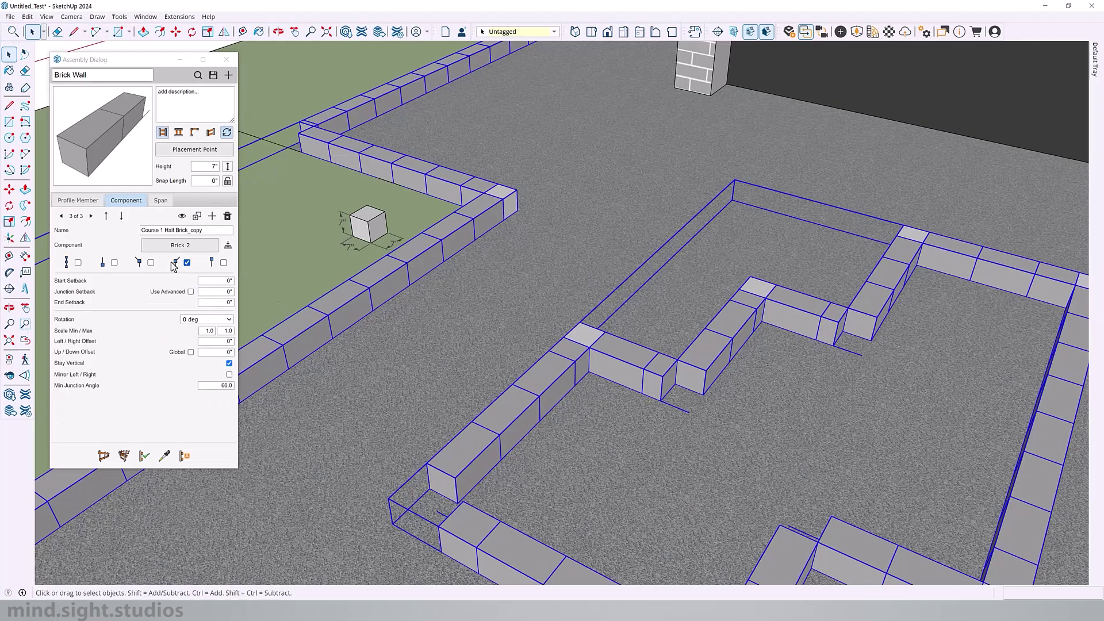
left_click(151, 263)
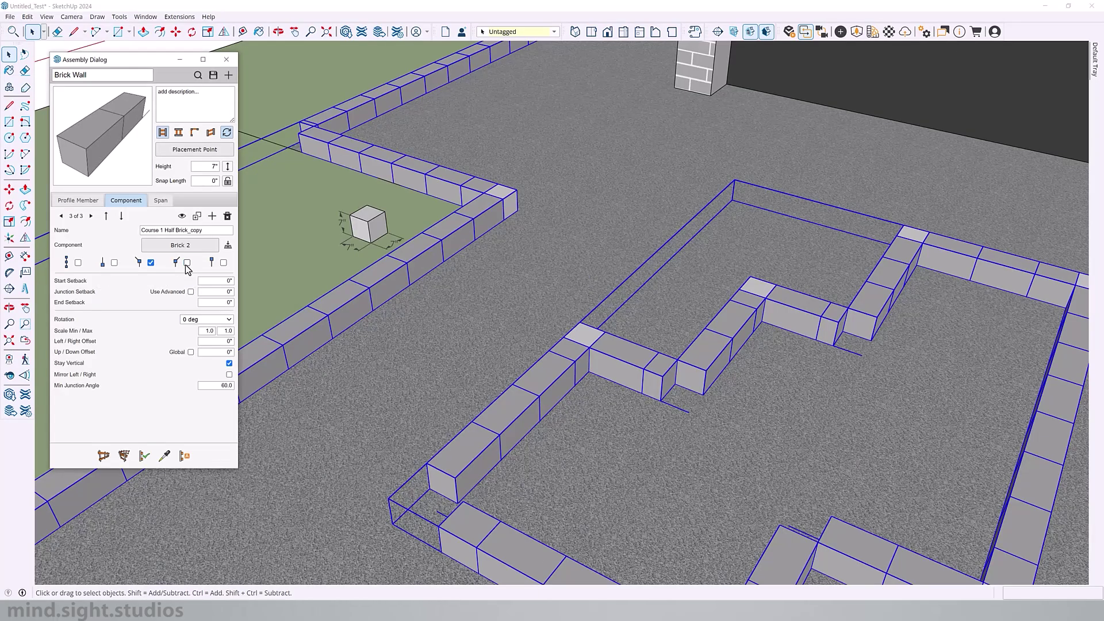
left_click(146, 457)
Step: Set the rotation of the left-junction half brick to 90 degrees
scroll(751, 444, "up", 5)
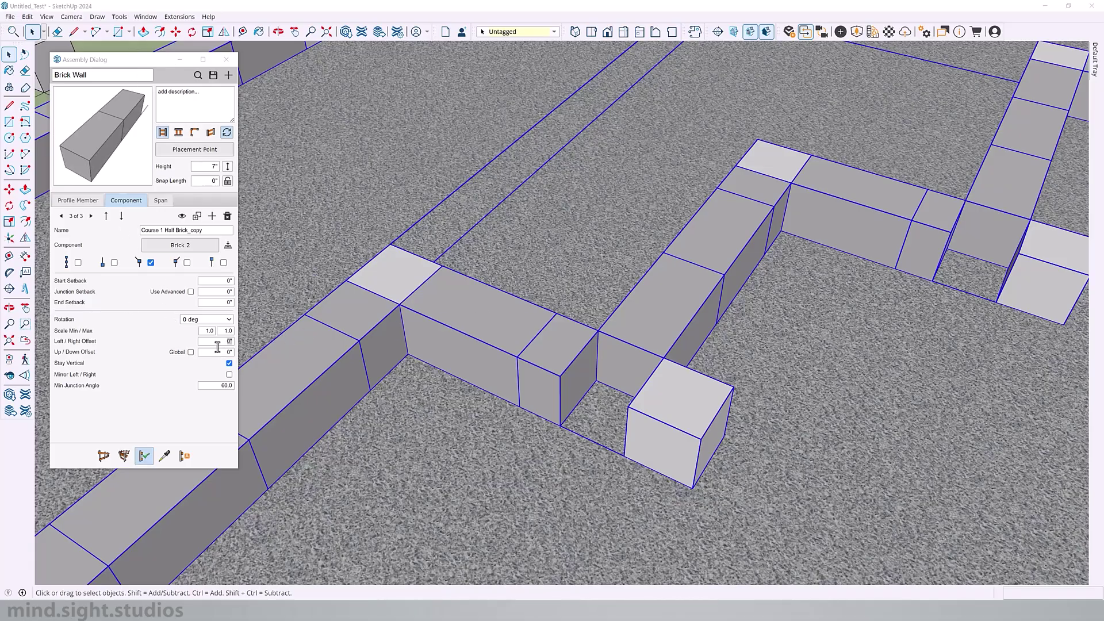
left_click(218, 319)
left_click(207, 333)
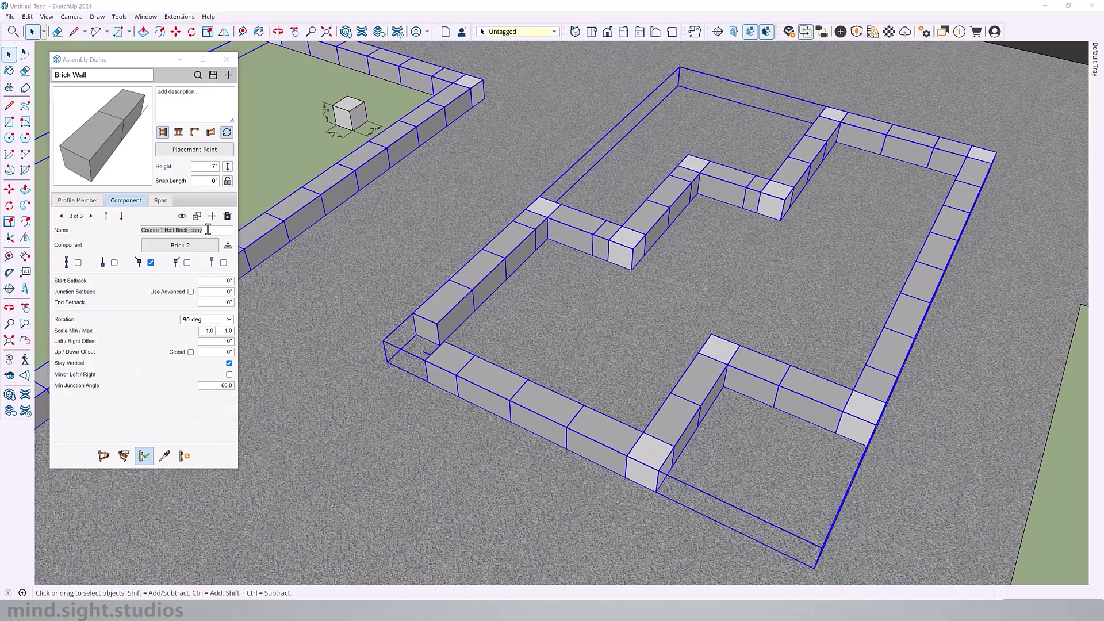
Step: Rename the left-junction half brick entry Course 1 Half Brick_L and the right-junction entry Course 1 Half Brick_R
left_click_drag(208, 230, 191, 231)
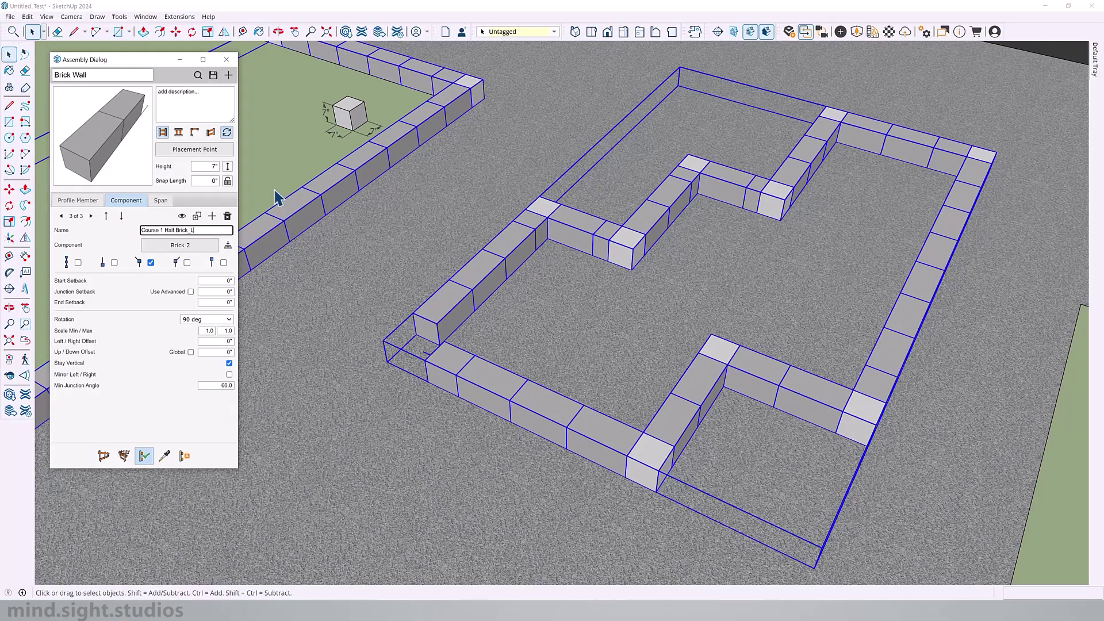
left_click(61, 217)
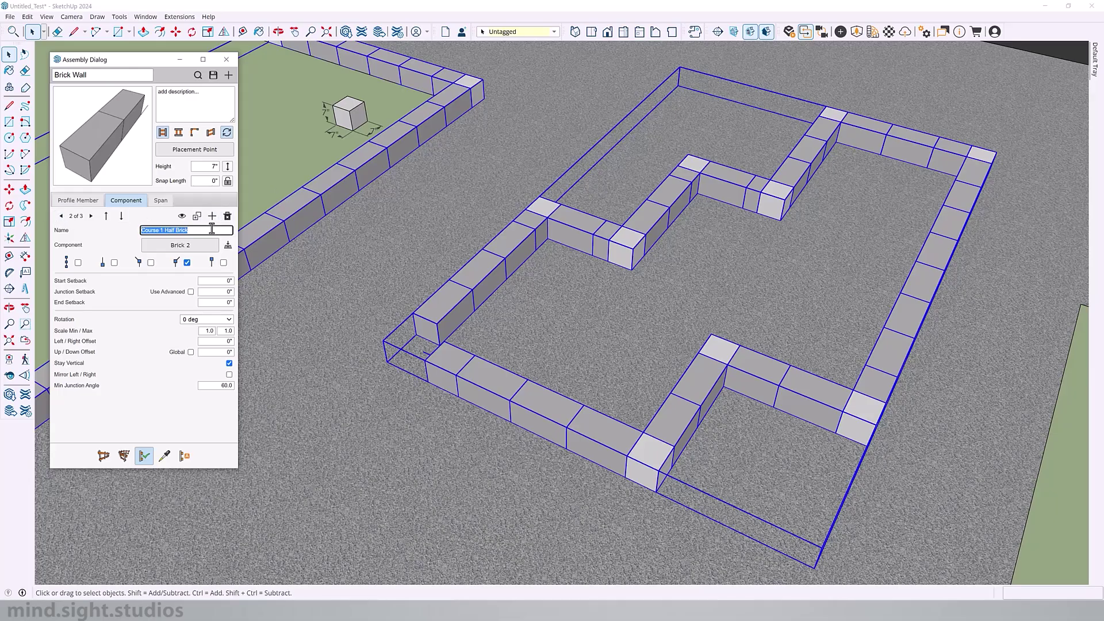
left_click(182, 216)
left_click(91, 216)
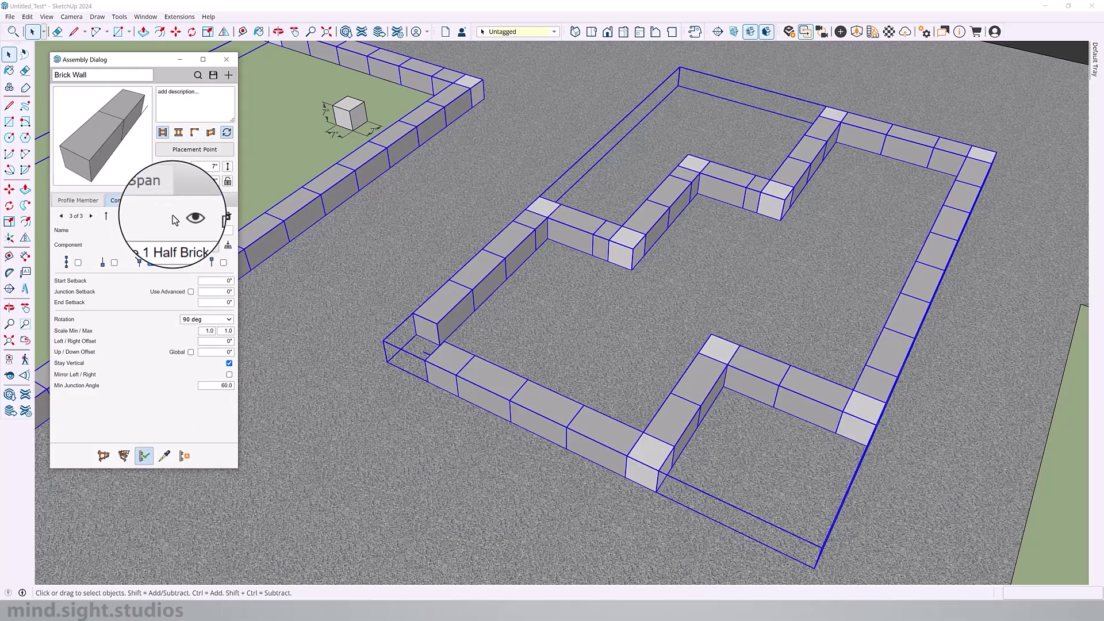
left_click(183, 220)
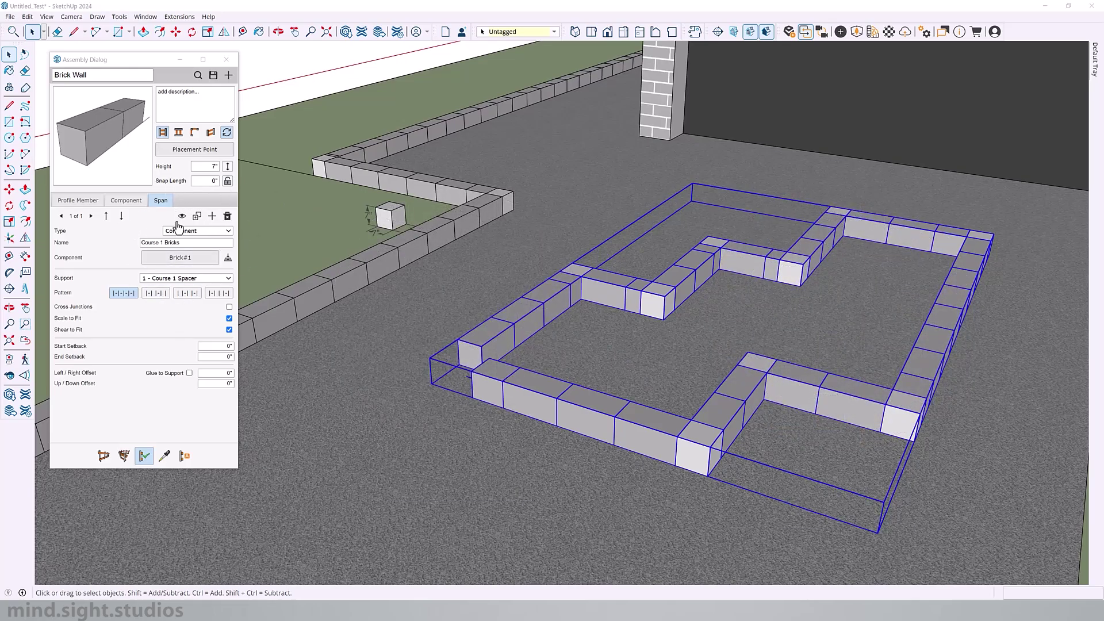
Step: Set the start and end setbacks of the Course 1 Bricks span to 1/4 inch
left_click(208, 346)
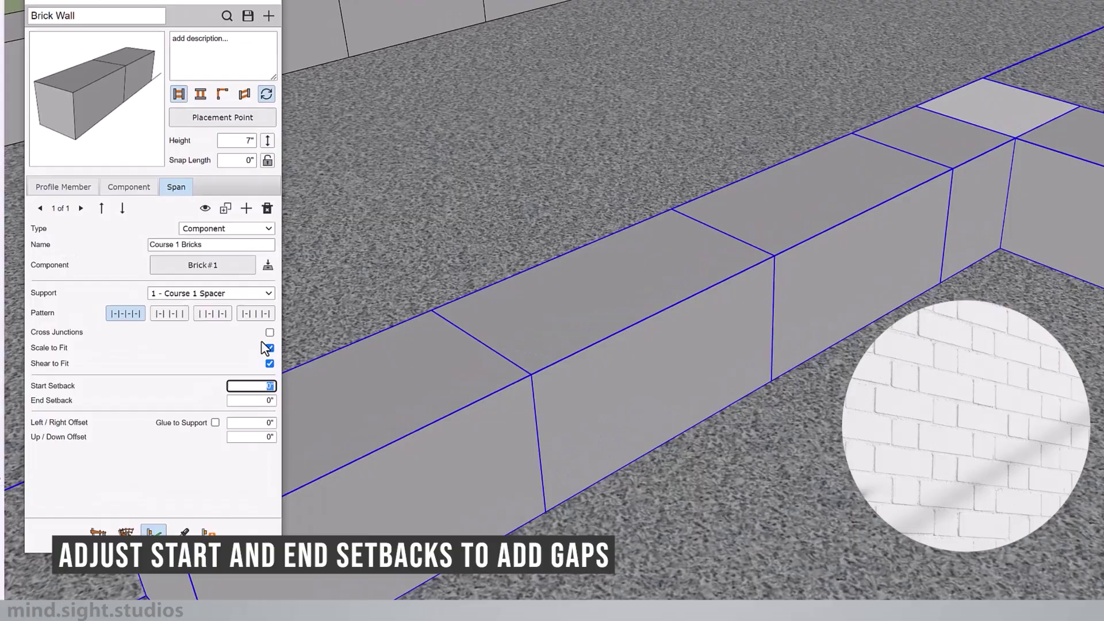
type("1/4")
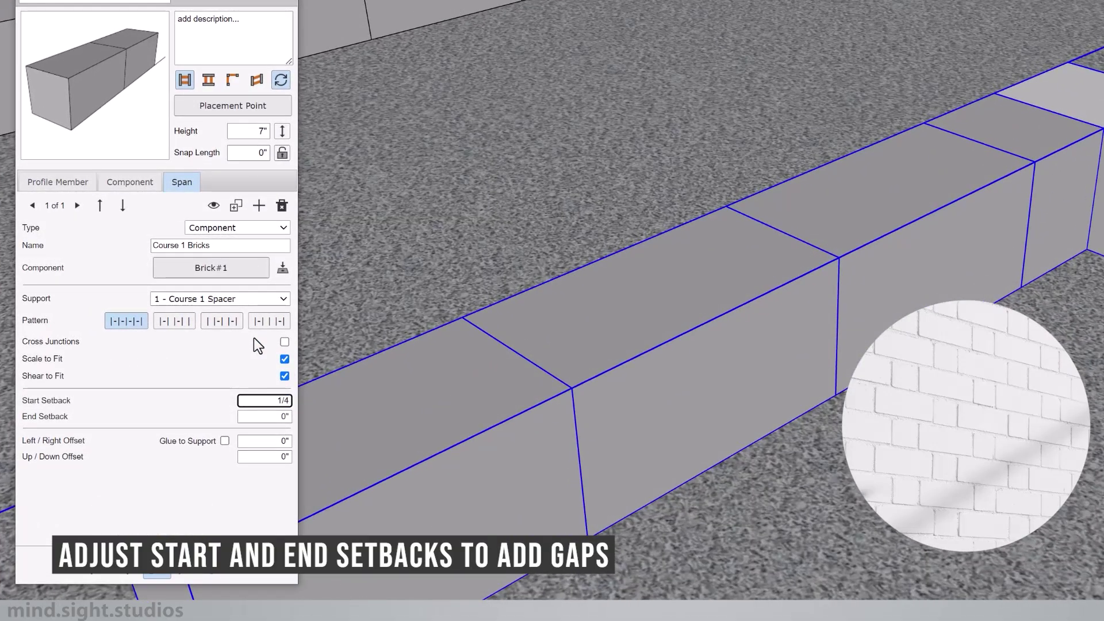
key("Return")
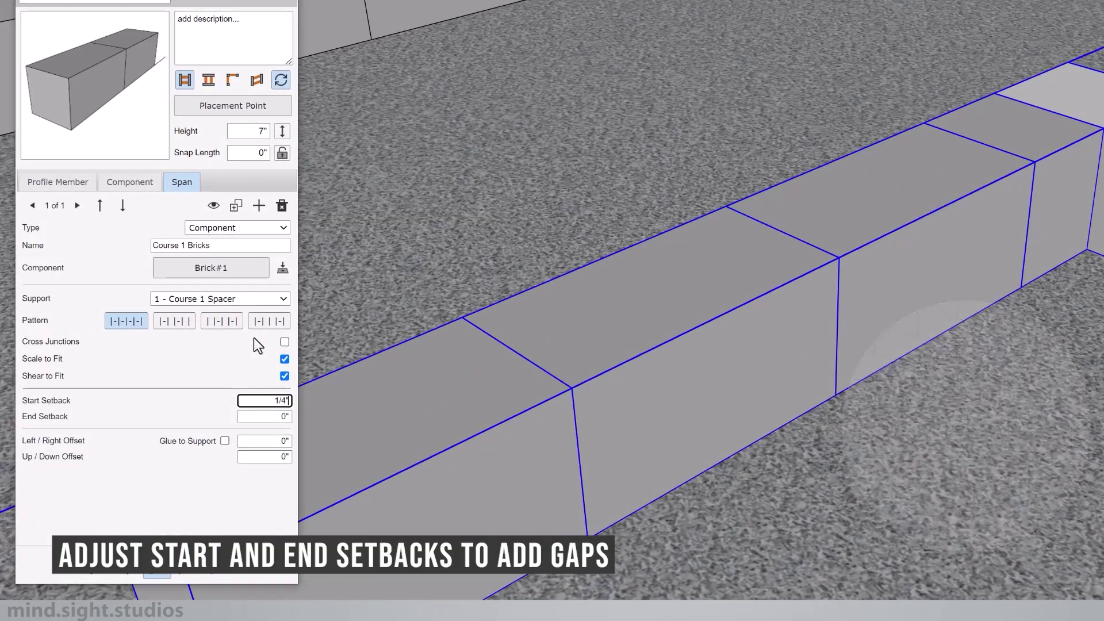
left_click(269, 417)
key("Return")
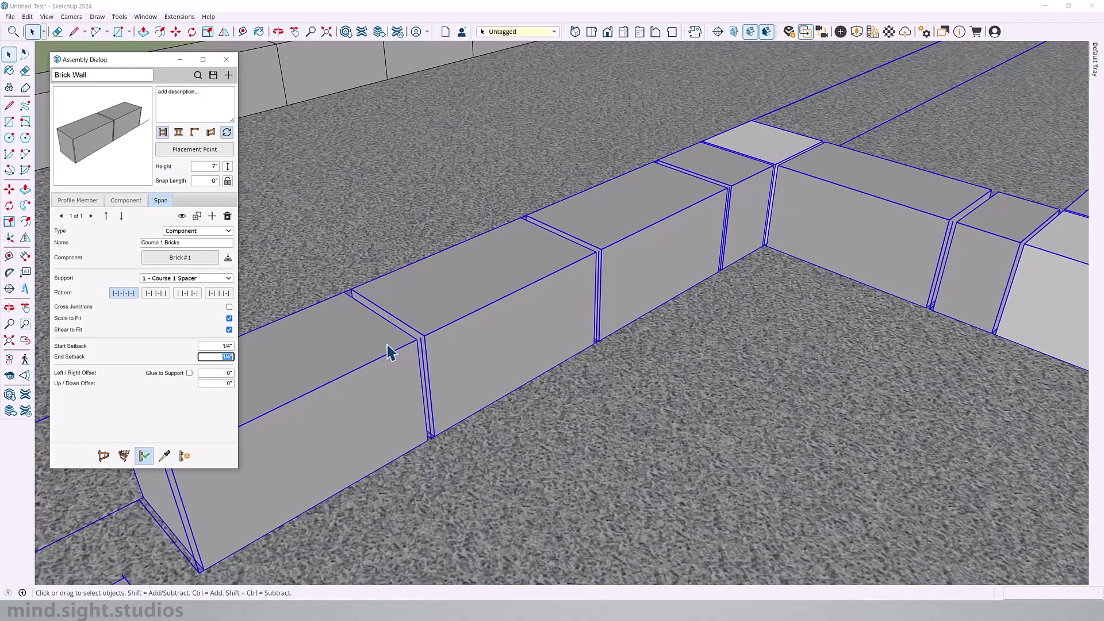
Step: Check the width of the gap between two neighbouring bricks with the Line tool
scroll(388, 352, "up", 3)
key("BackSpace")
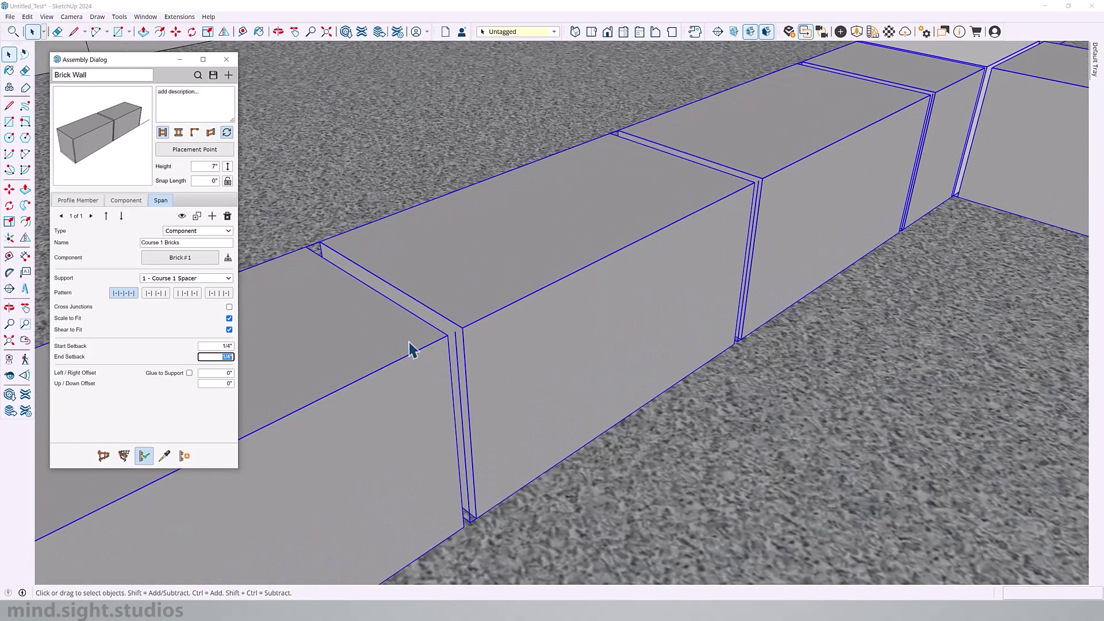
key("l")
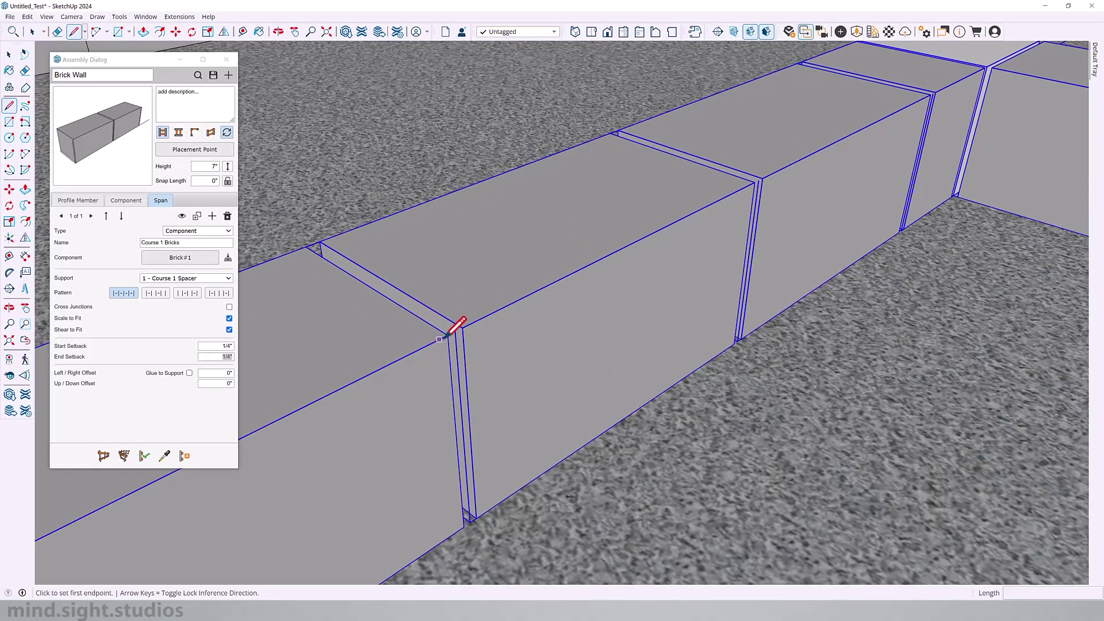
left_click(448, 336)
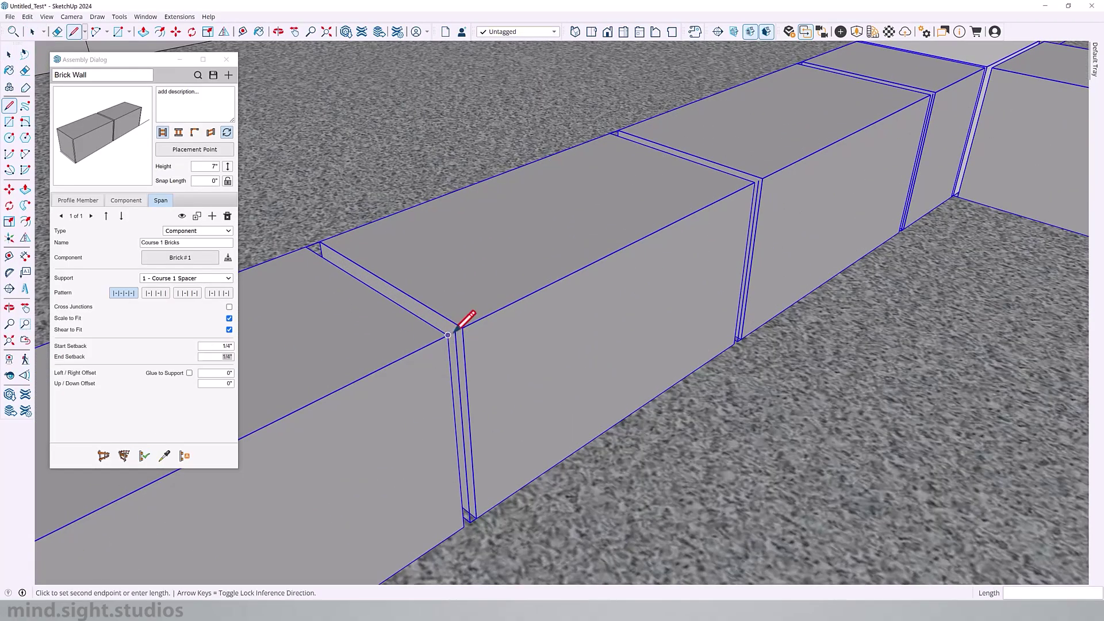
key("Escape")
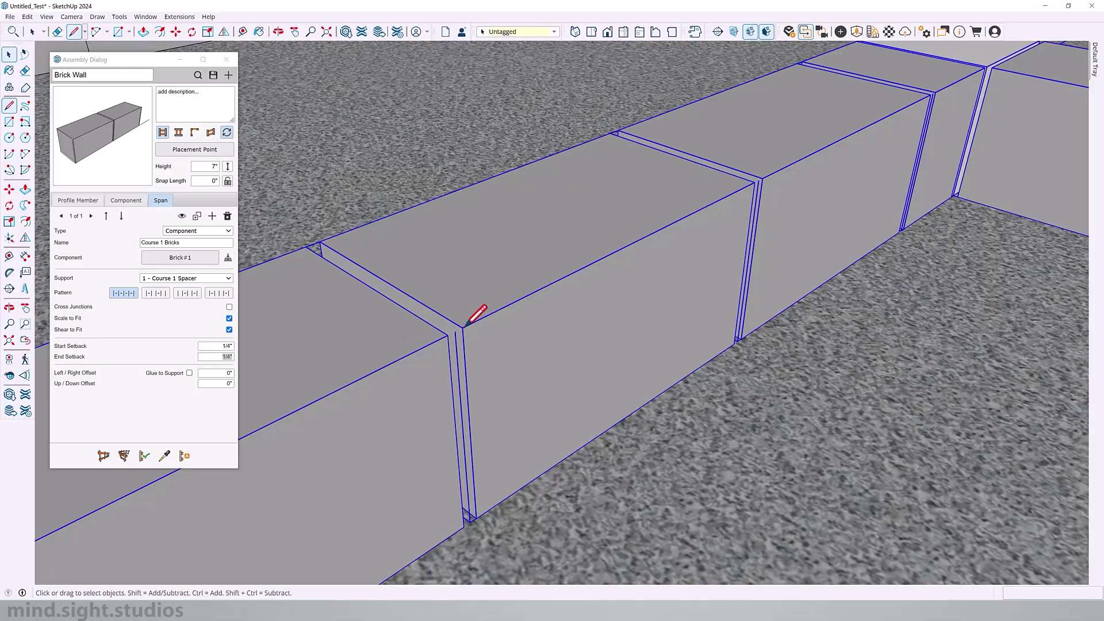
key("space")
Step: Set the start and end setbacks of the Course 1 Bricks span to 2 inches and apply them to the selected wall
left_click(201, 345)
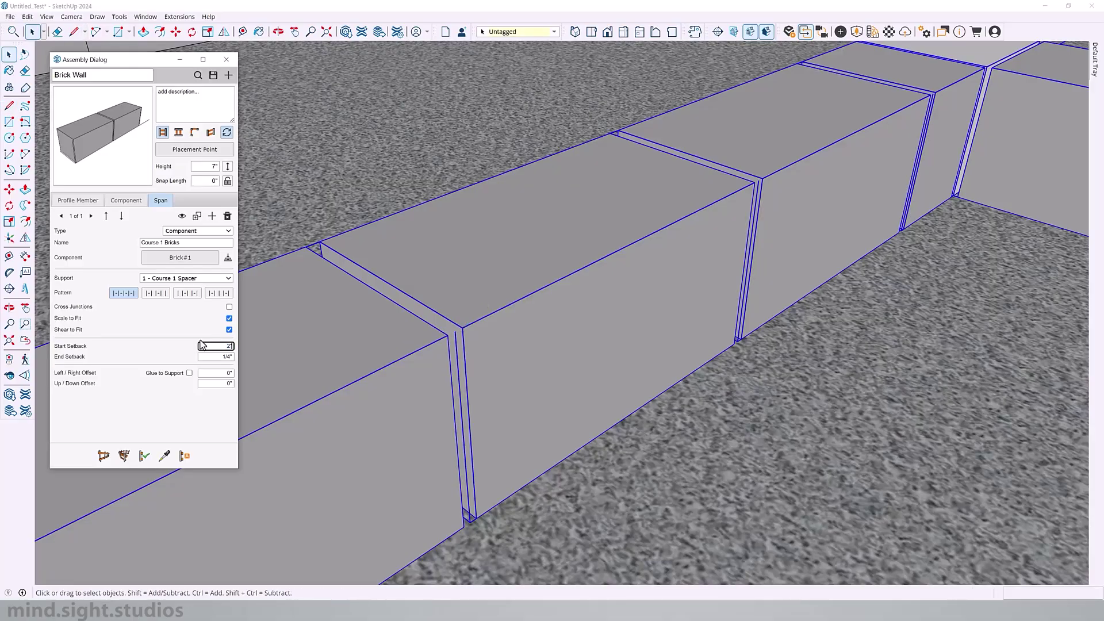
type("2")
key("Tab")
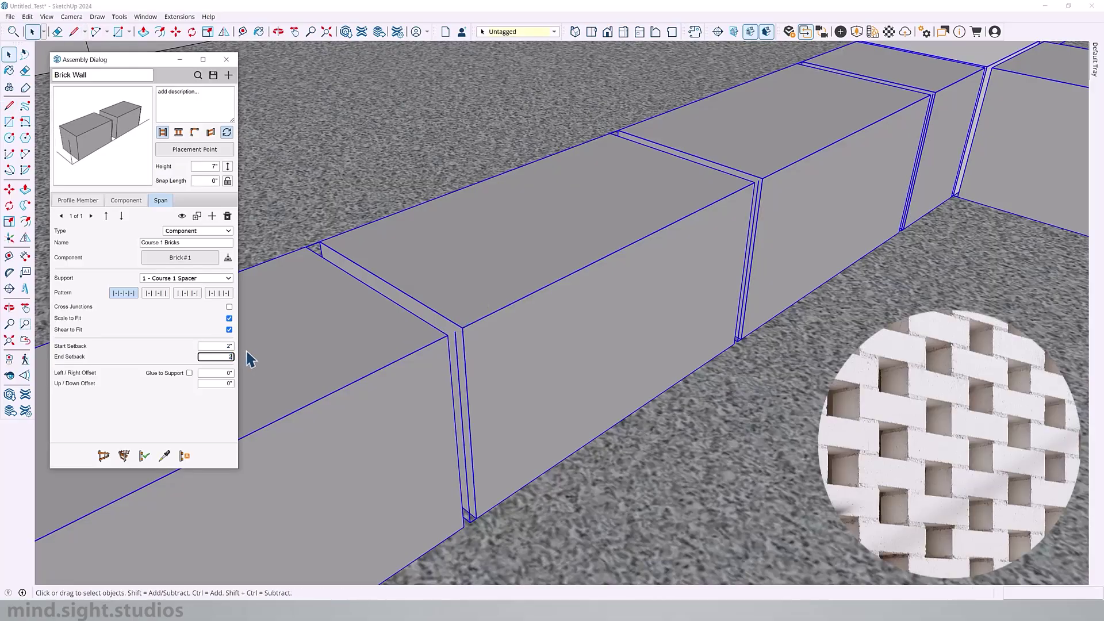
type("2")
left_click(218, 348)
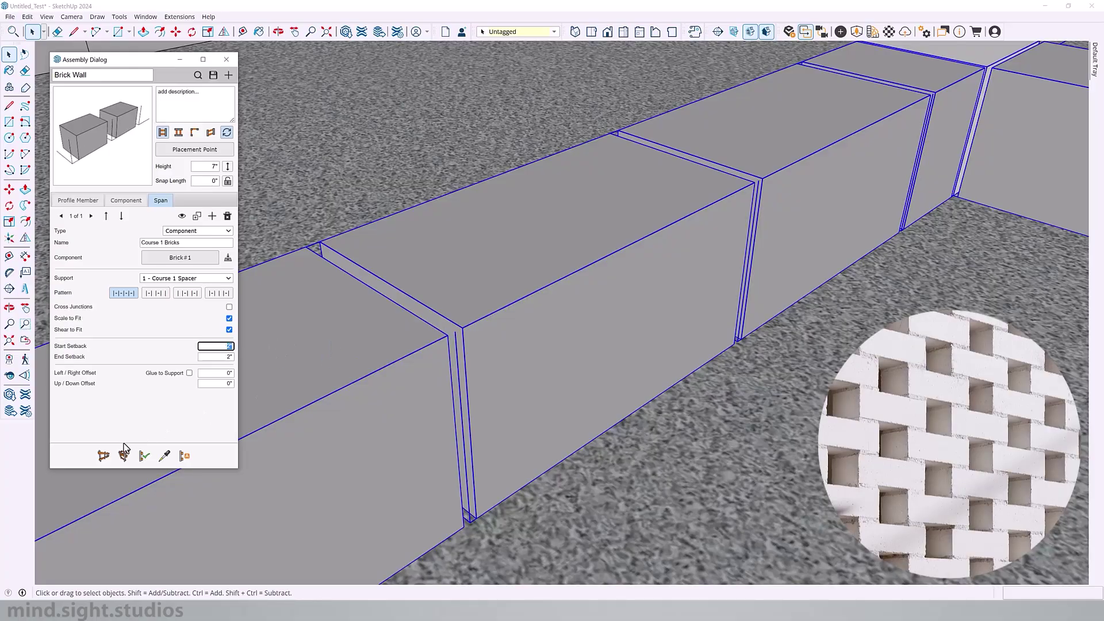
left_click(145, 457)
Step: Apply the updated Brick Wall assembly to the other test wall beside the grass
scroll(663, 293, "down", 3)
middle_click_drag(663, 294, 468, 240)
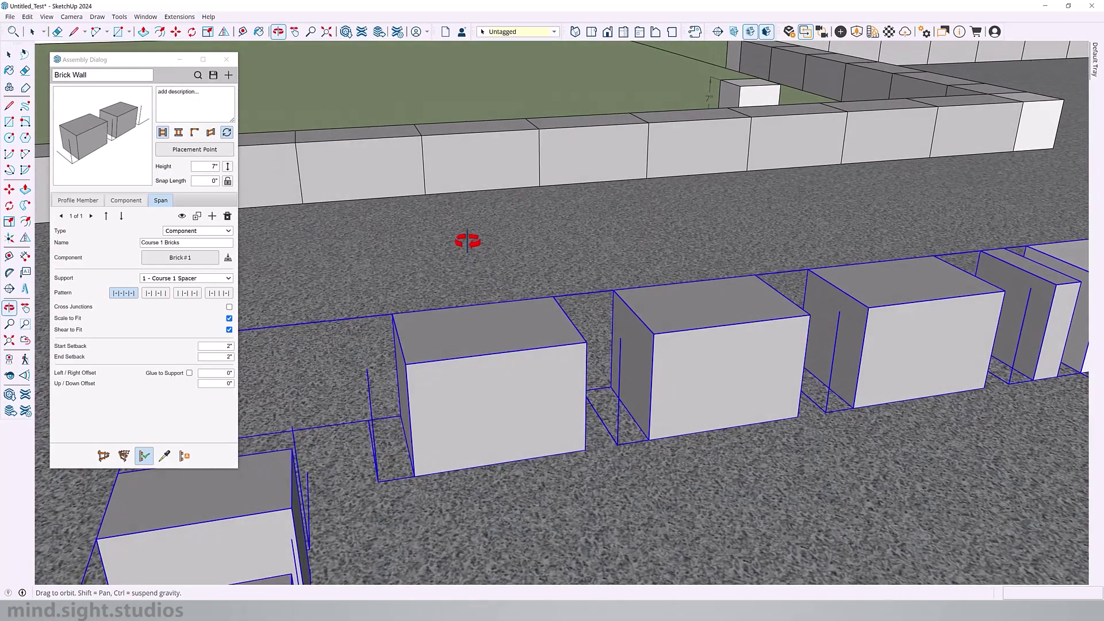
middle_click_drag(506, 156, 742, 331)
left_click(870, 327)
left_click(145, 458)
middle_click_drag(517, 359, 599, 373)
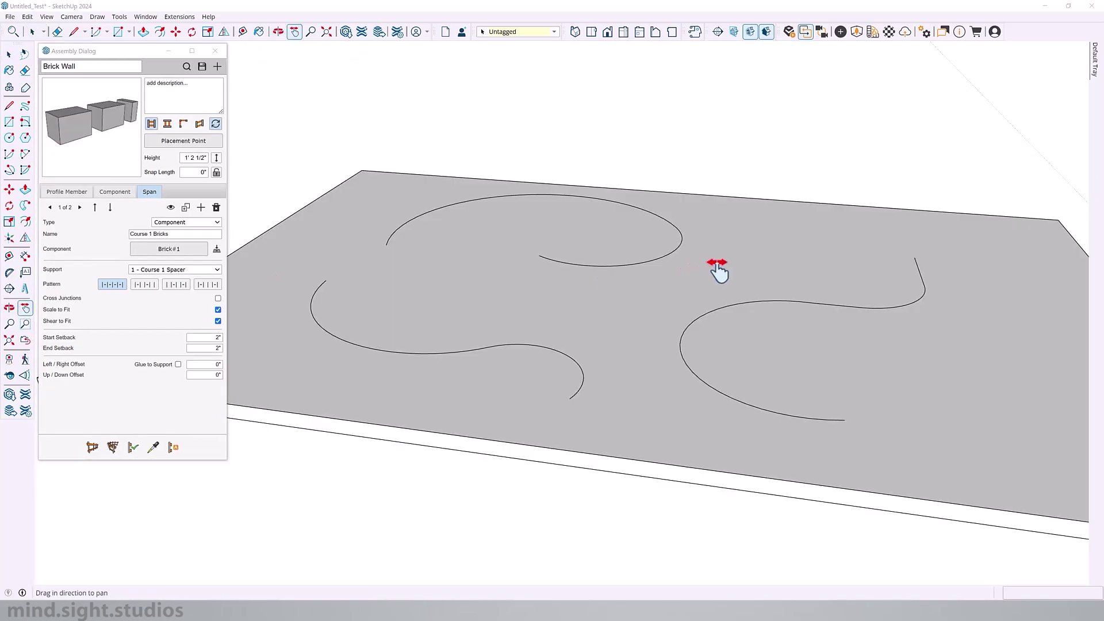
middle_click_drag(714, 271, 651, 227)
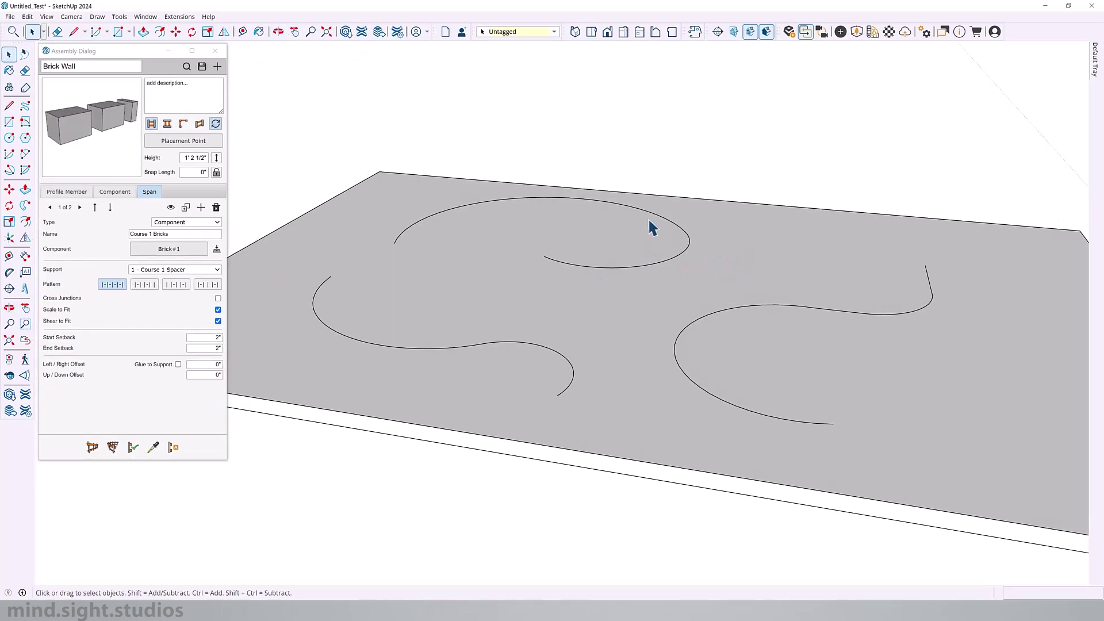
Step: Select the three curved paths on the grey slab and build the Brick Wall assembly along them
left_click_drag(276, 121, 1065, 538)
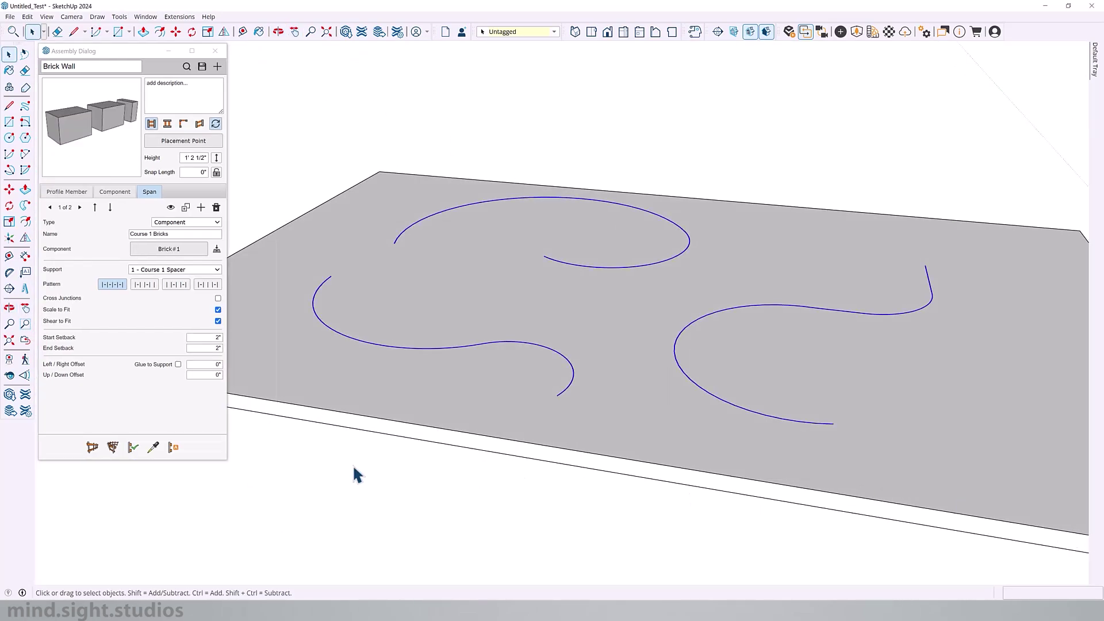
left_click(111, 449)
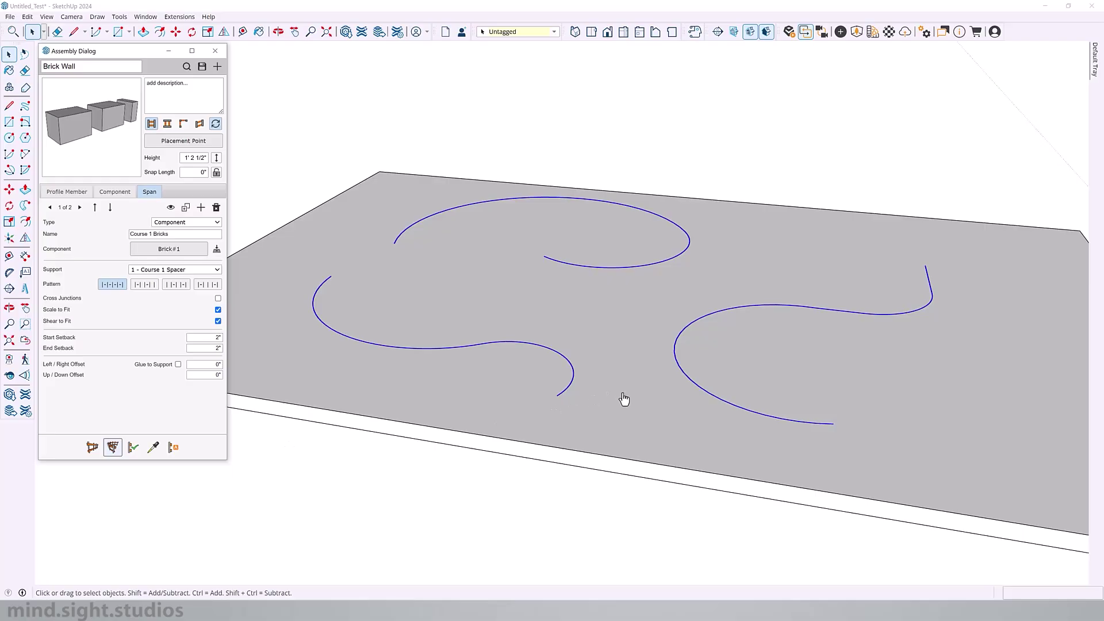
middle_click_drag(730, 391, 505, 322)
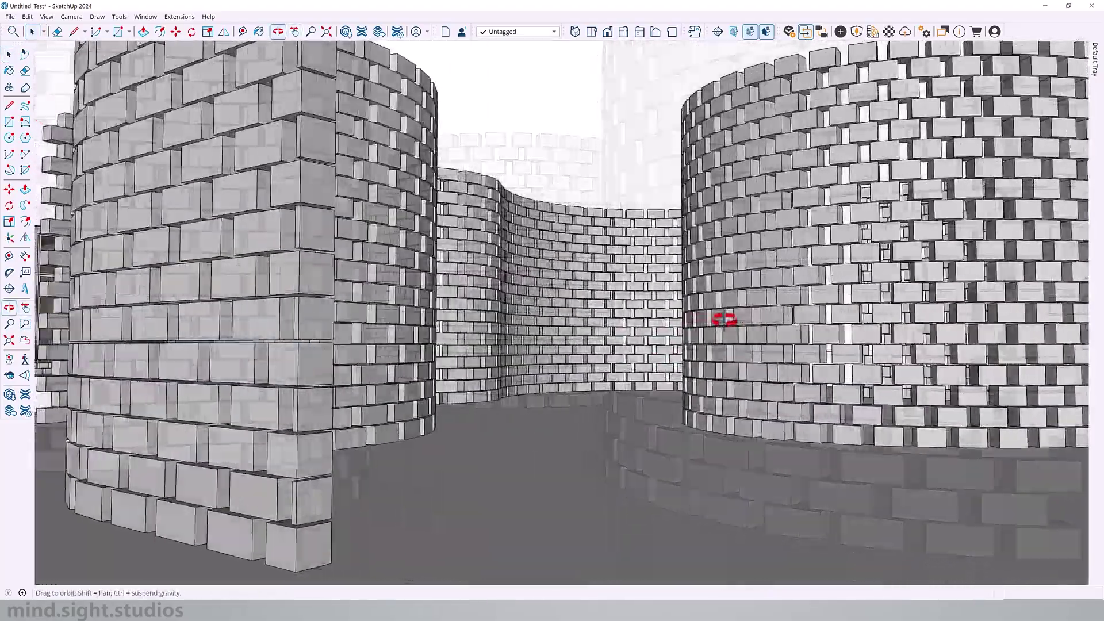
middle_click_drag(723, 316, 581, 315)
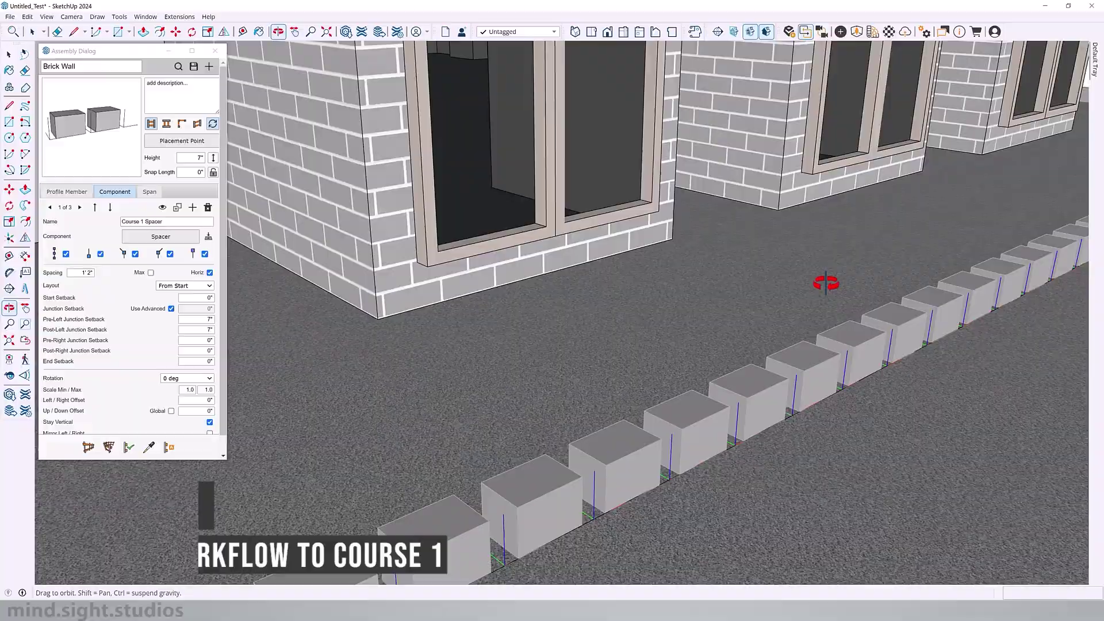
middle_click_drag(823, 284, 765, 393)
Step: Apply the assembly to the selected wall near the house, then duplicate the Course 1 Spacer and rename the copy Course 2 Spacer
left_click(765, 393)
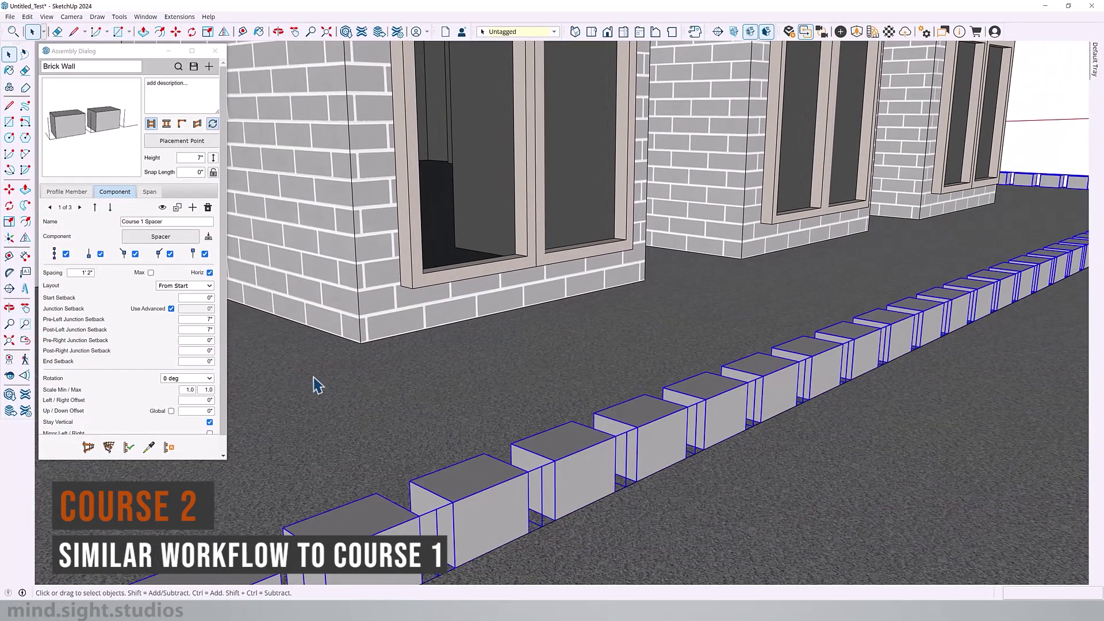
left_click(128, 448)
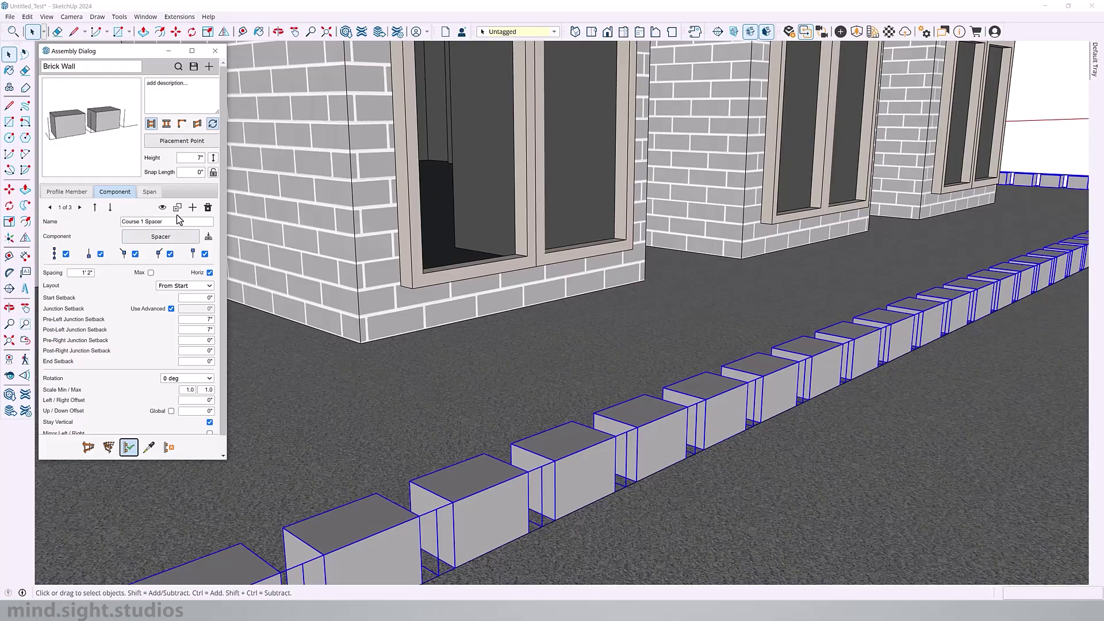
left_click(177, 207)
left_click(535, 317)
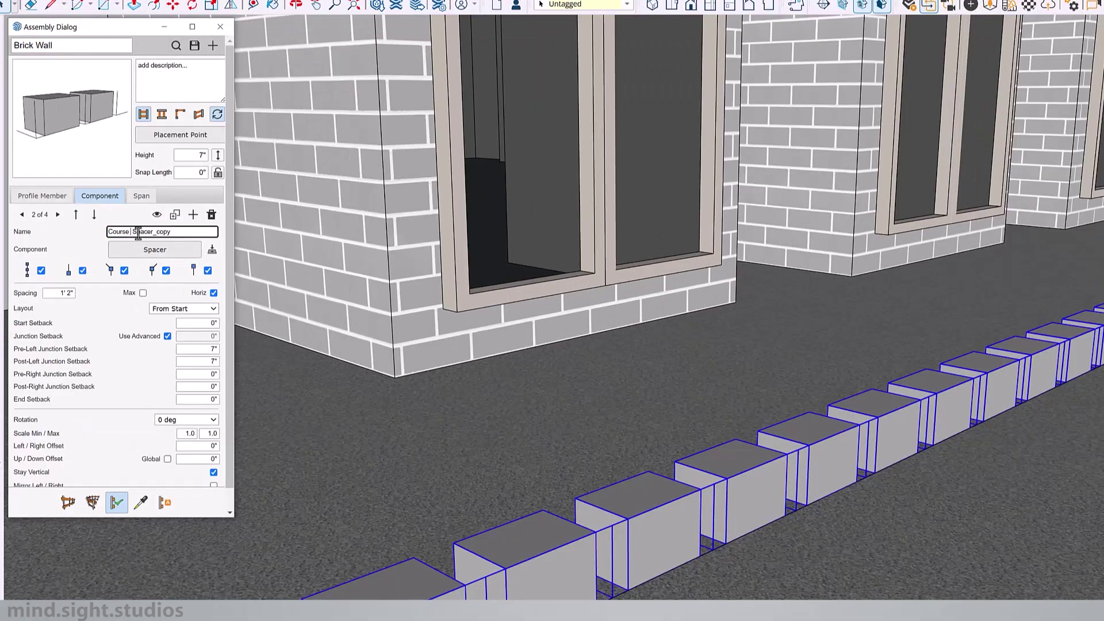
Step: Set the Course 2 Spacer's up/down offset to 7.5 inches and apply it to the wall near the house
left_click(197, 349)
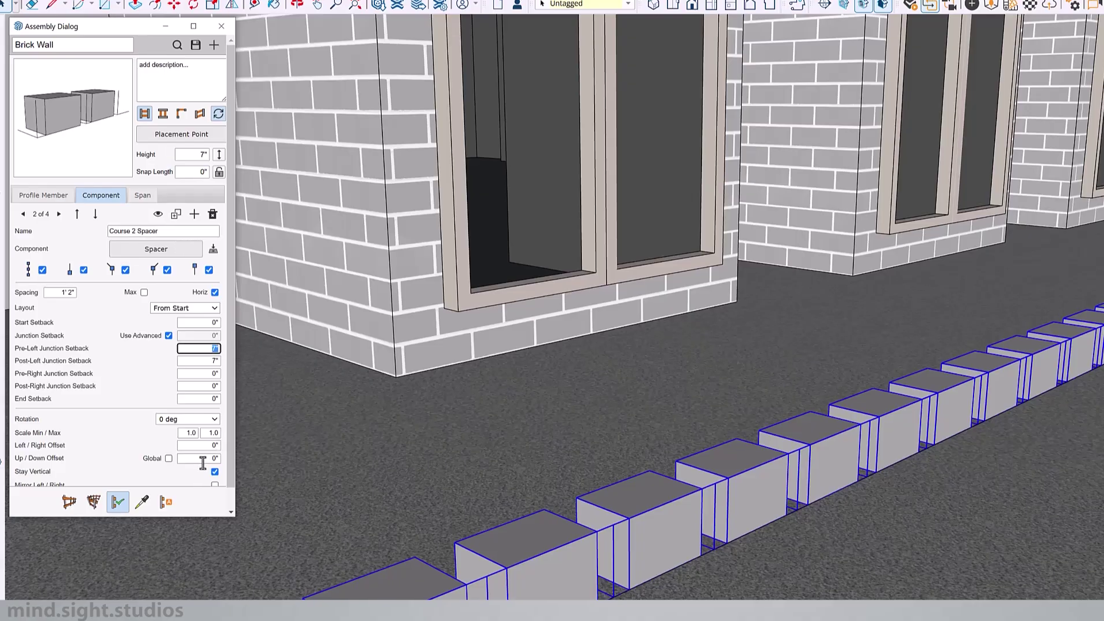
left_click(200, 458)
type("7")
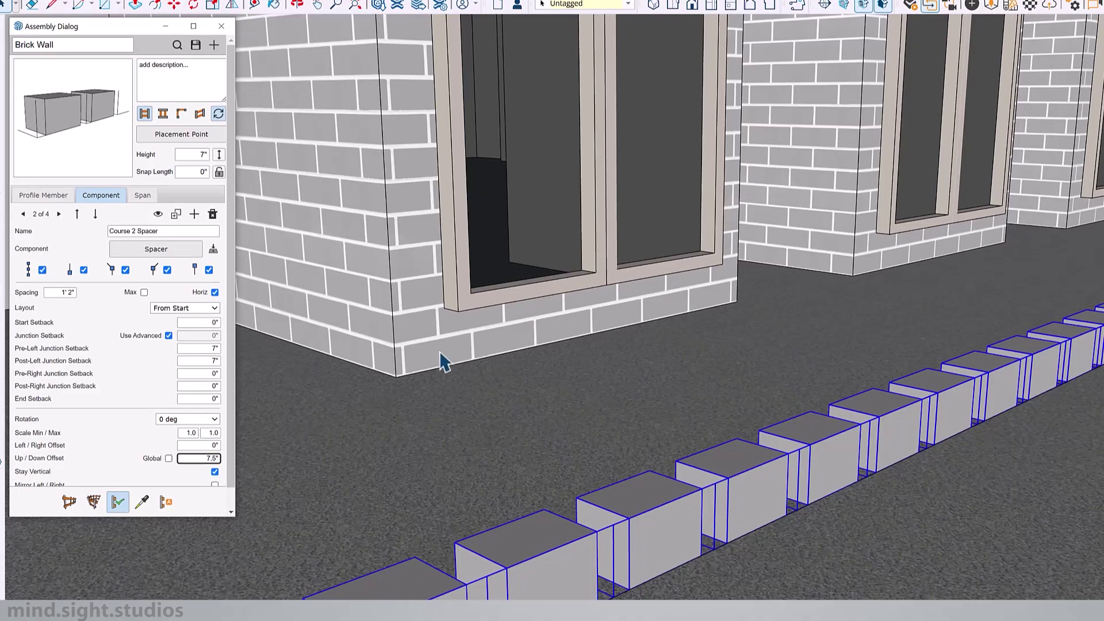
type(".5")
key("Return")
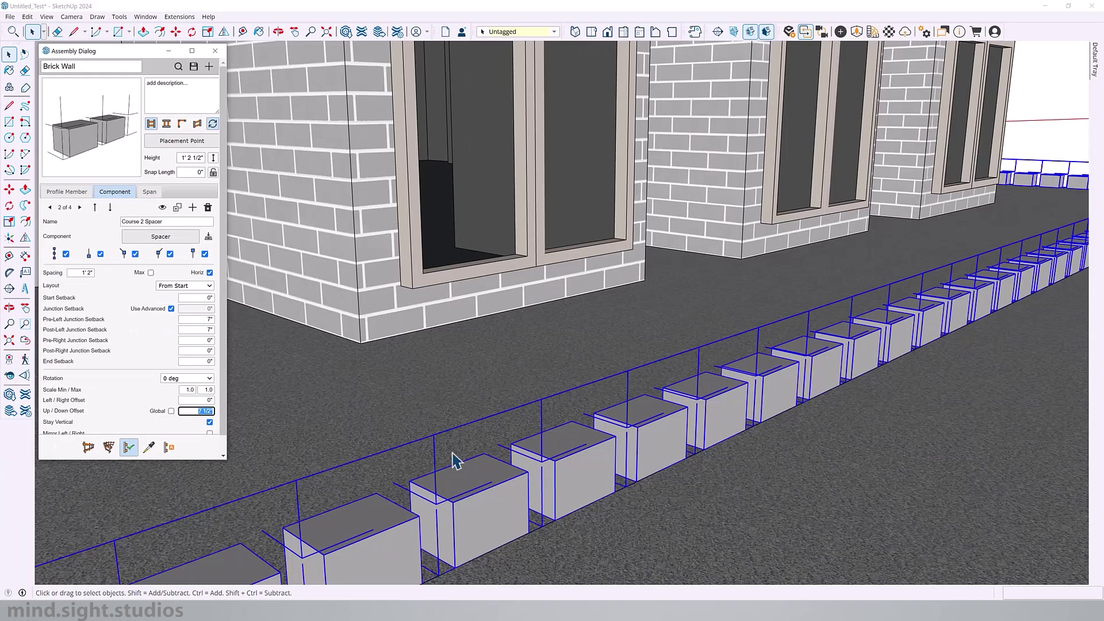
middle_click_drag(488, 470, 537, 506)
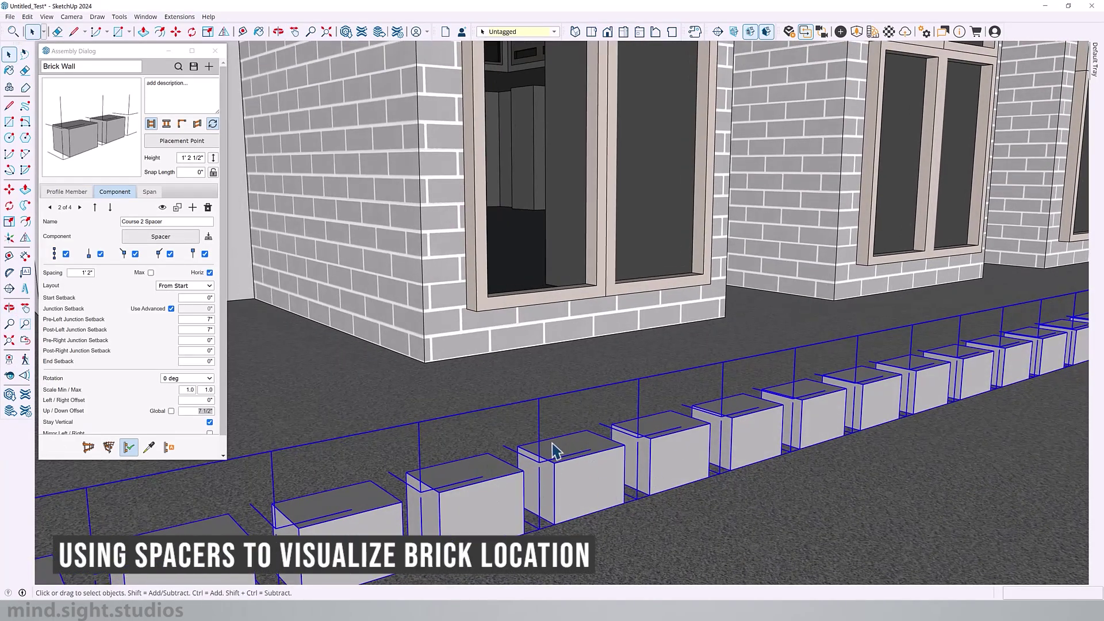
Step: Duplicate the Course 1 Bricks span and rename the copy Course 2 Bricks
left_click(150, 193)
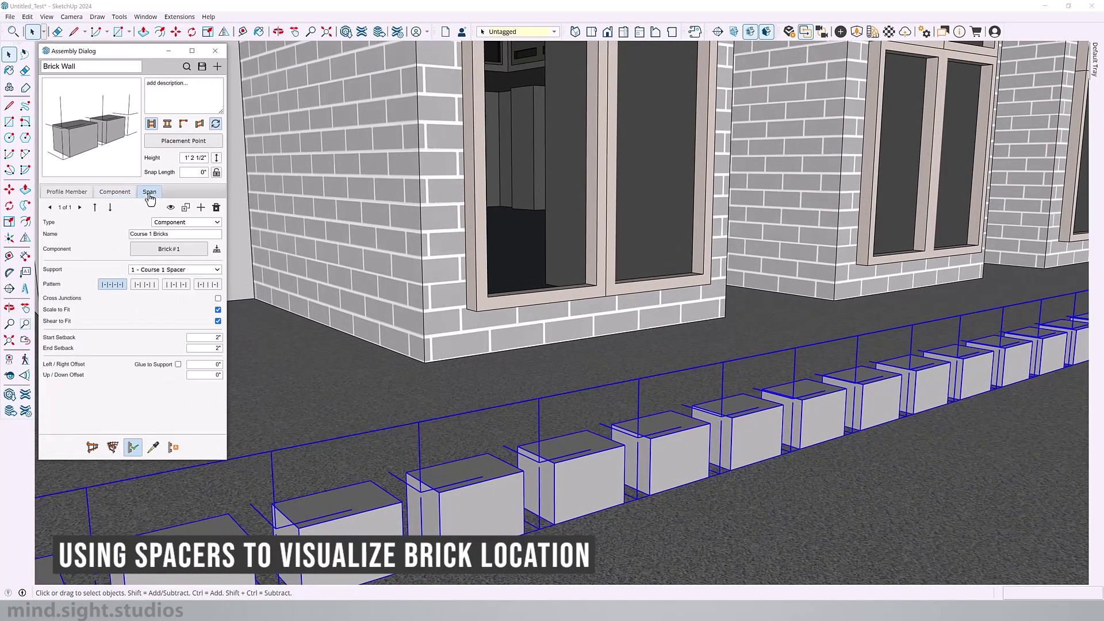
left_click(185, 207)
left_click(526, 322)
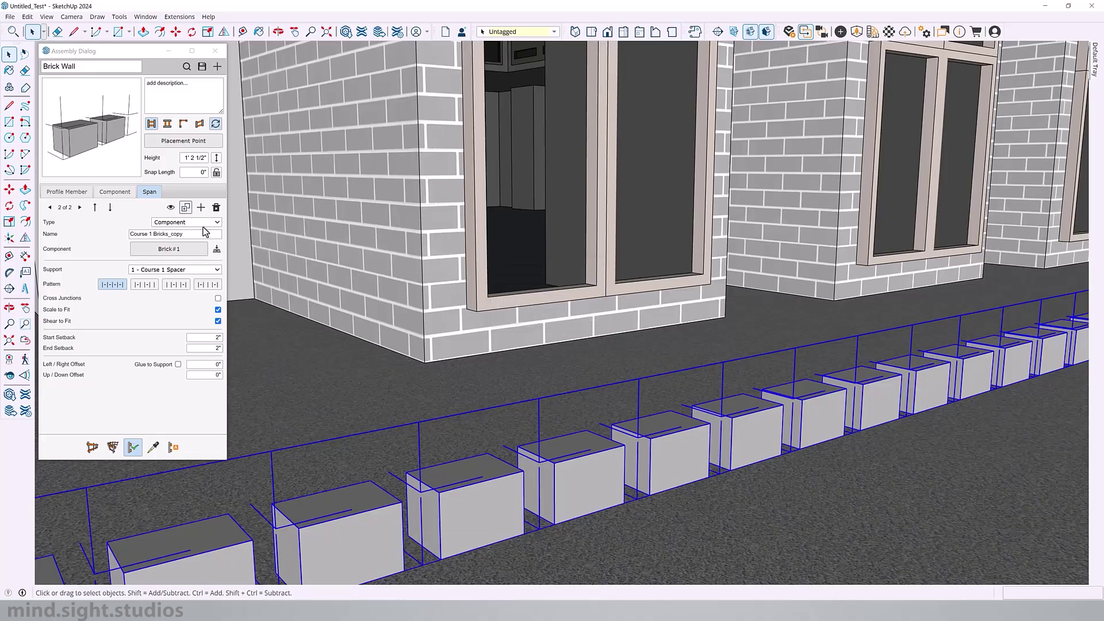
left_click(205, 234)
left_click(151, 233)
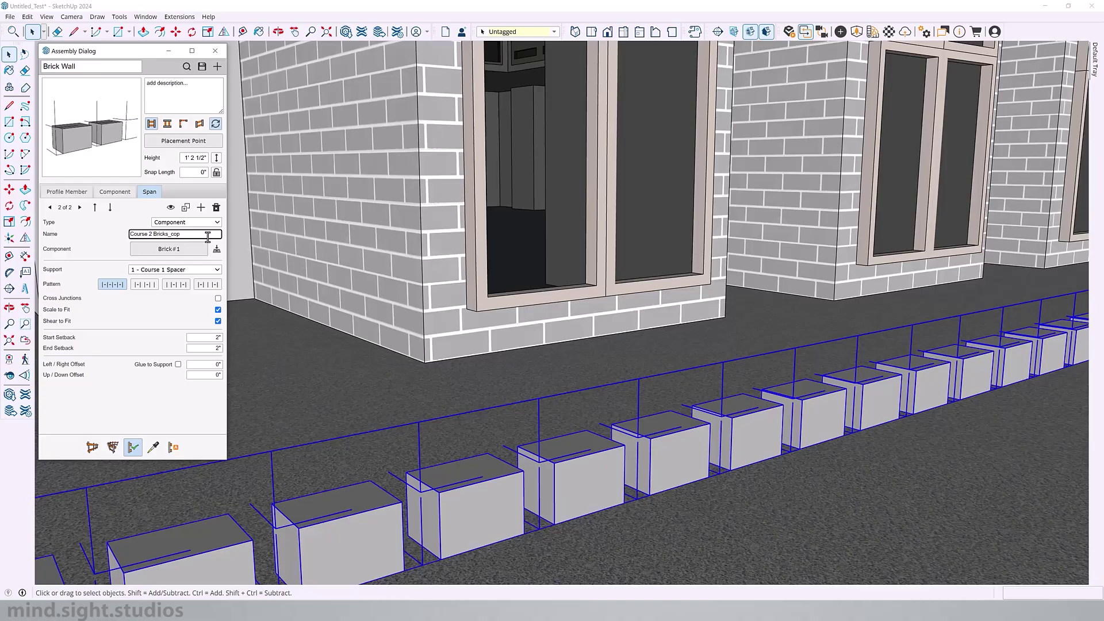
Step: Support the Course 2 Bricks span on the Course 2 Spacer and apply the change to the wall near the house
left_click(192, 270)
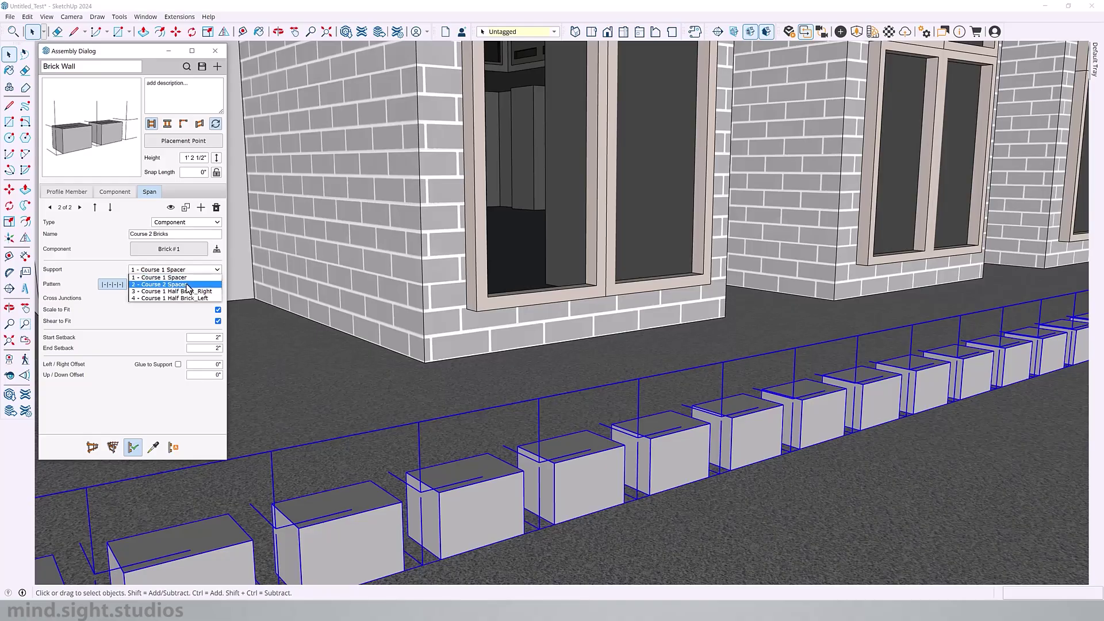
left_click(184, 289)
middle_click_drag(495, 452, 523, 399)
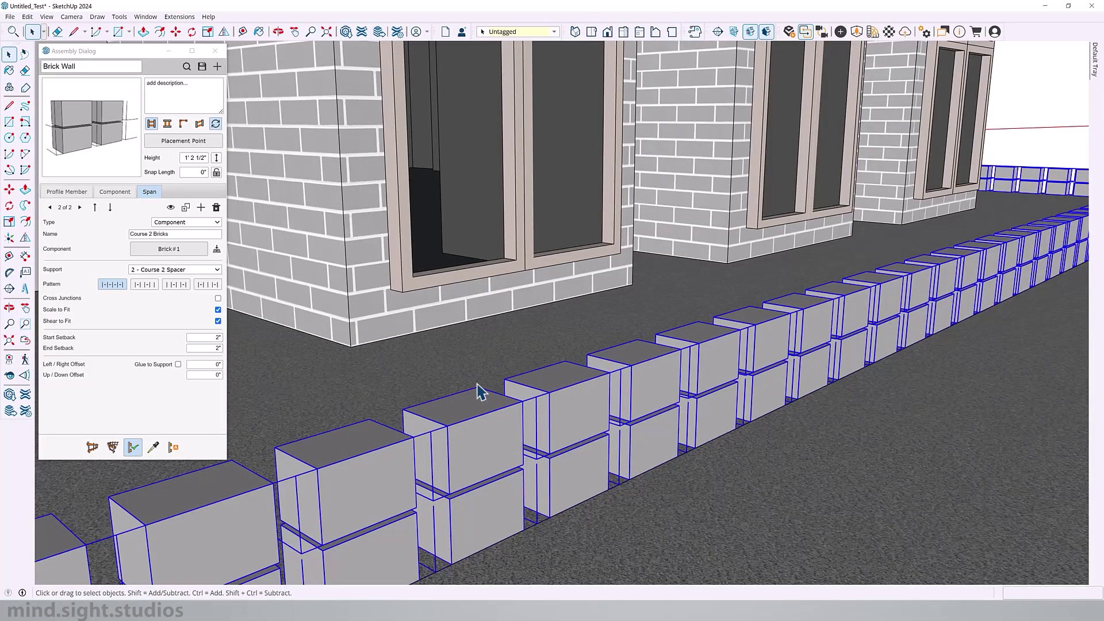
scroll(644, 489, "up", 3)
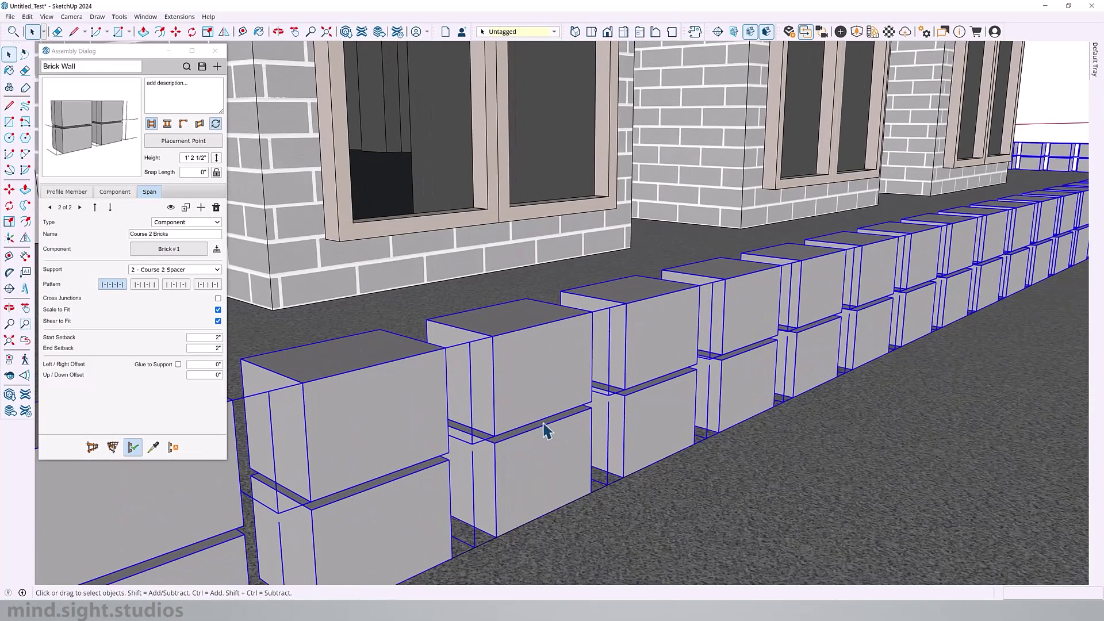
scroll(545, 431, "down", 2)
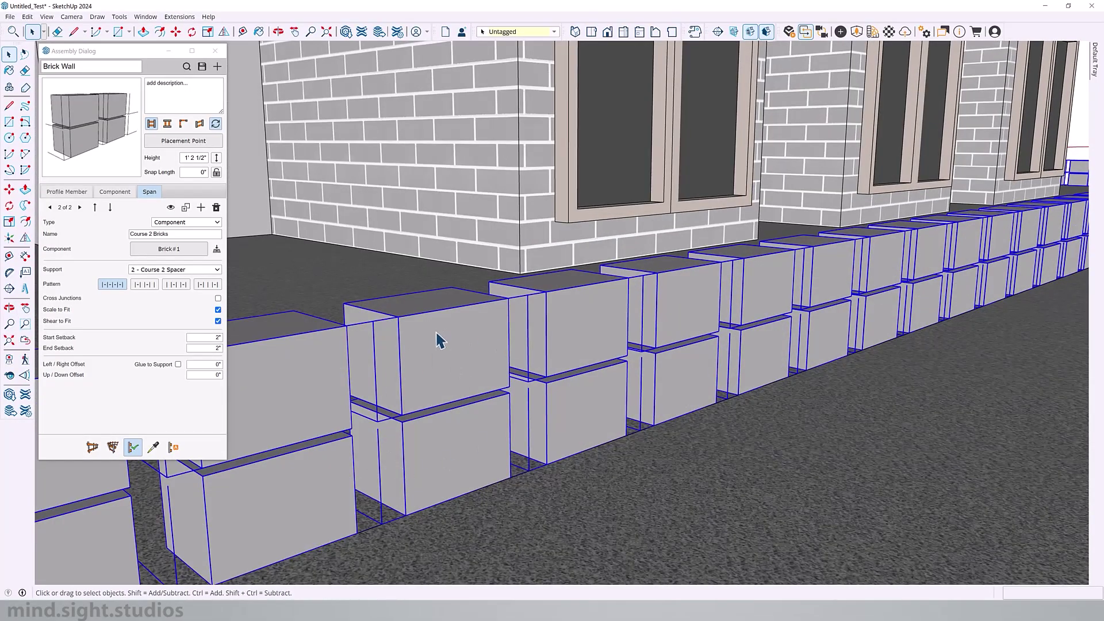
Step: Set the Course 2 Spacer's start setback to 7 inches and apply it to the wall, staggering the second course
left_click(111, 193)
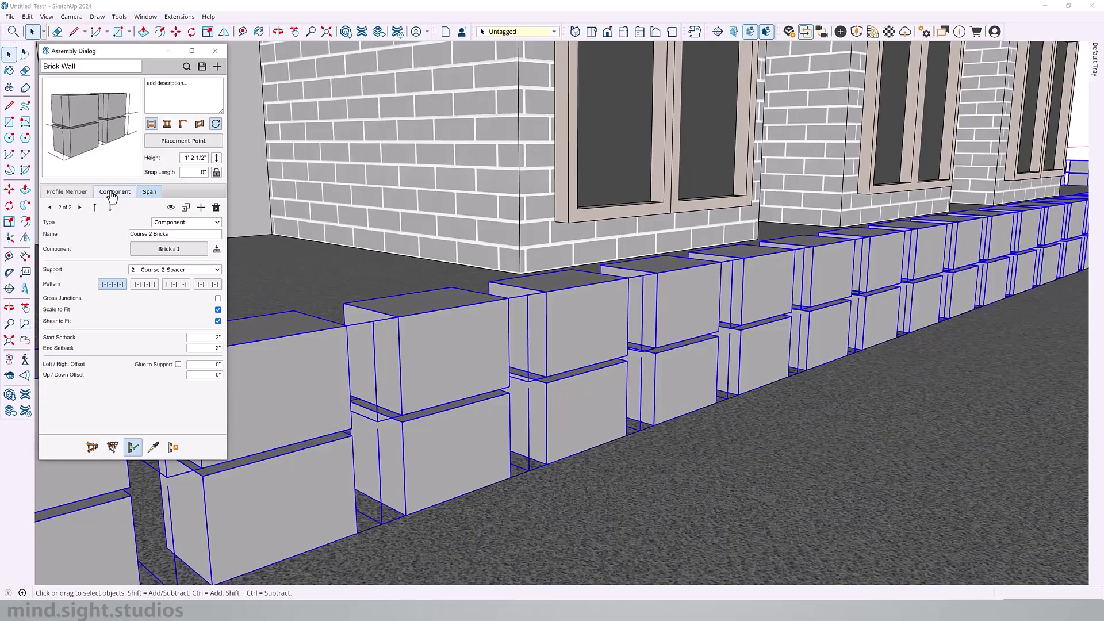
mouse_move(54, 298)
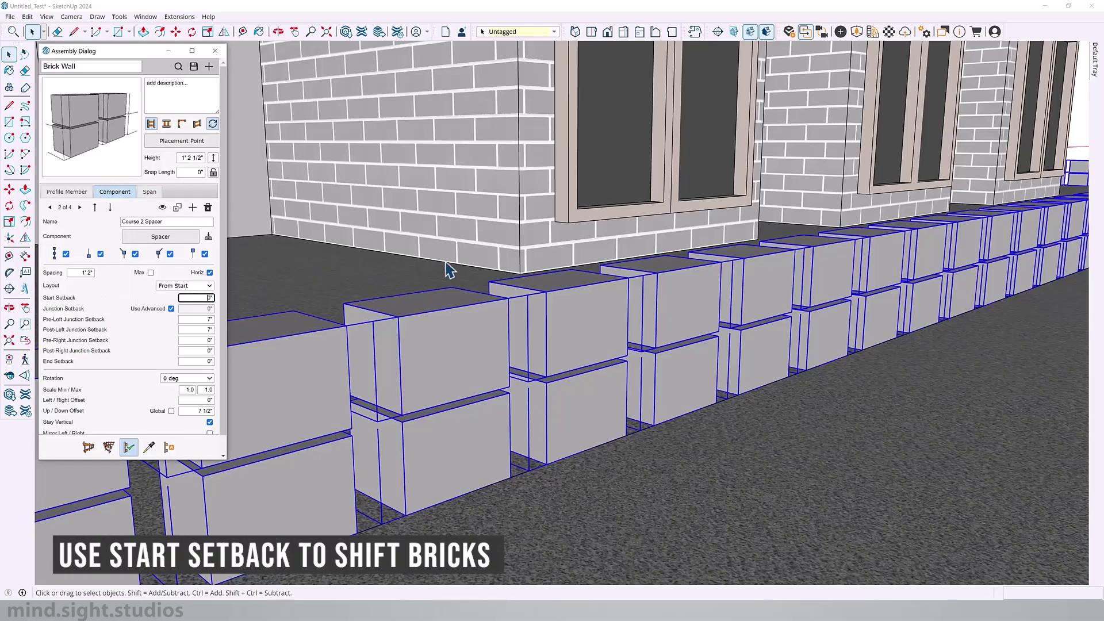
key("Return")
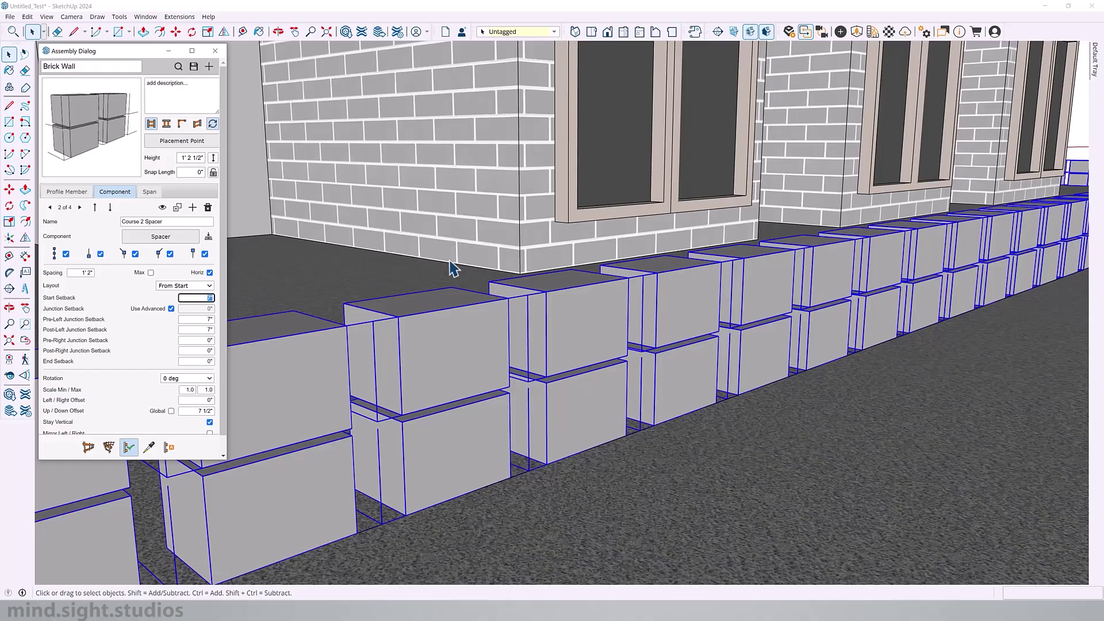
middle_click_drag(454, 261, 377, 379)
scroll(437, 385, "up", 8)
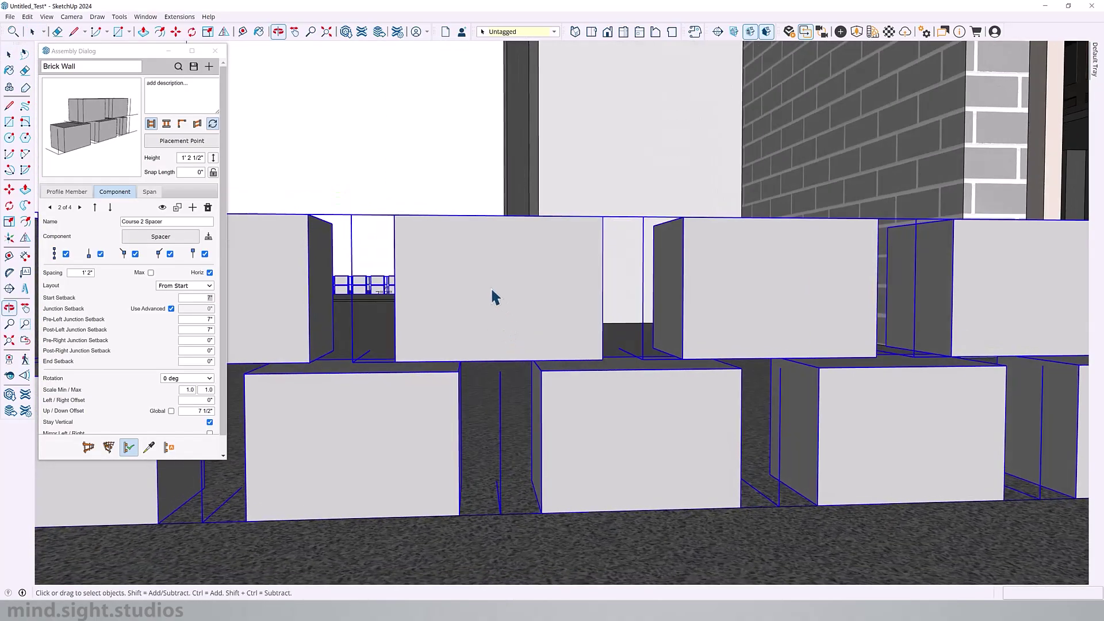
Step: Duplicate the Course 1 Half Brick_Right component with a relative up/down offset of 7.5 inches
key("space")
middle_click_drag(471, 305, 658, 362)
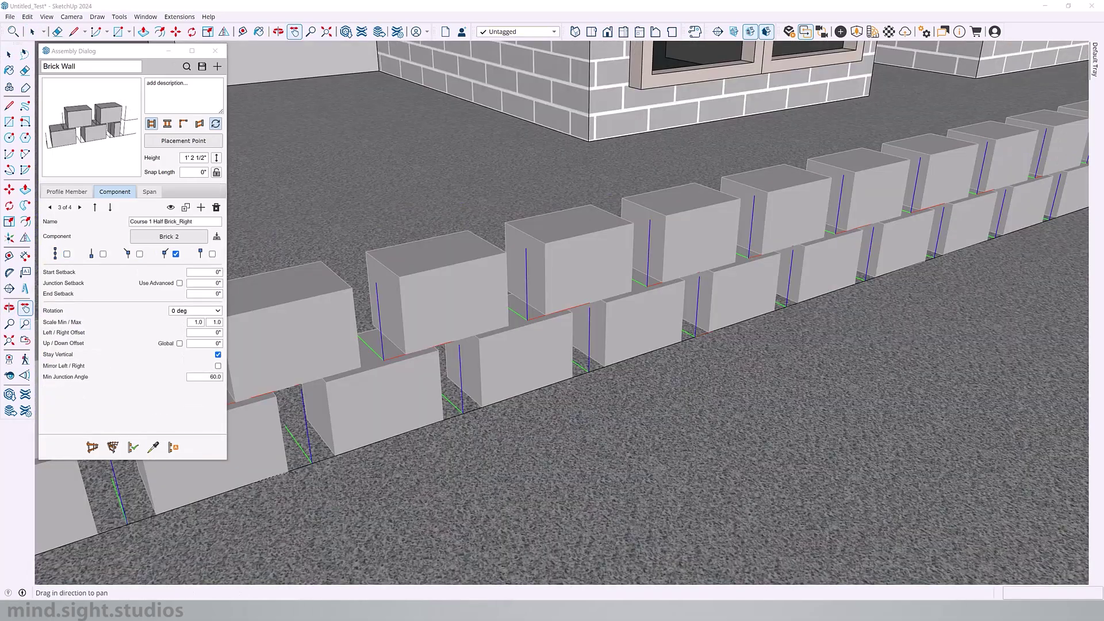
left_click_drag(558, 263, 930, 233)
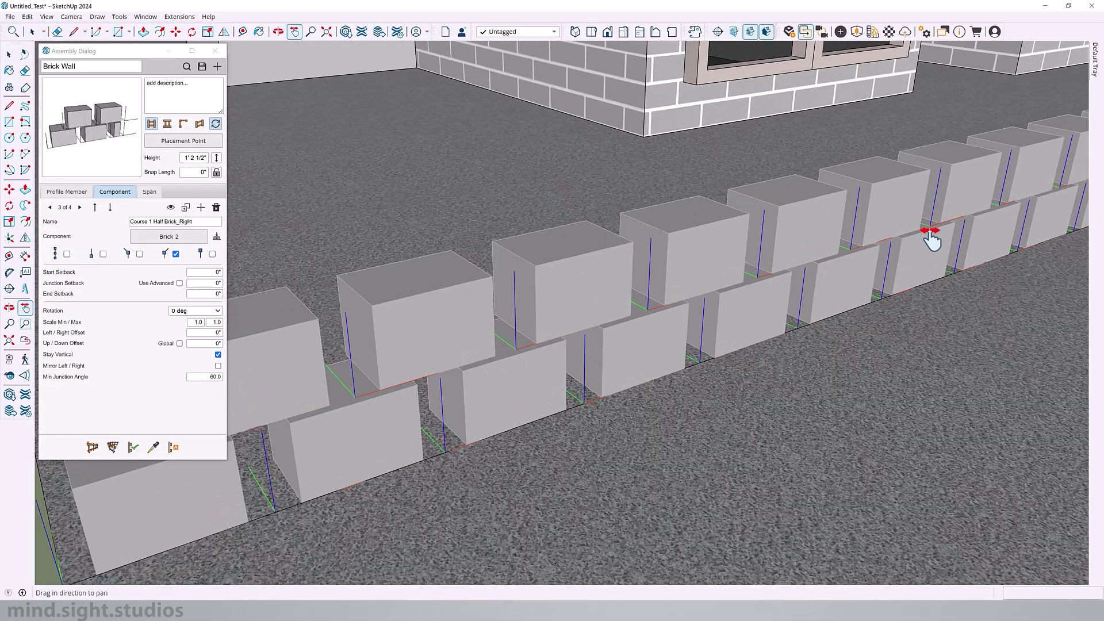
left_click_drag(604, 339, 633, 278)
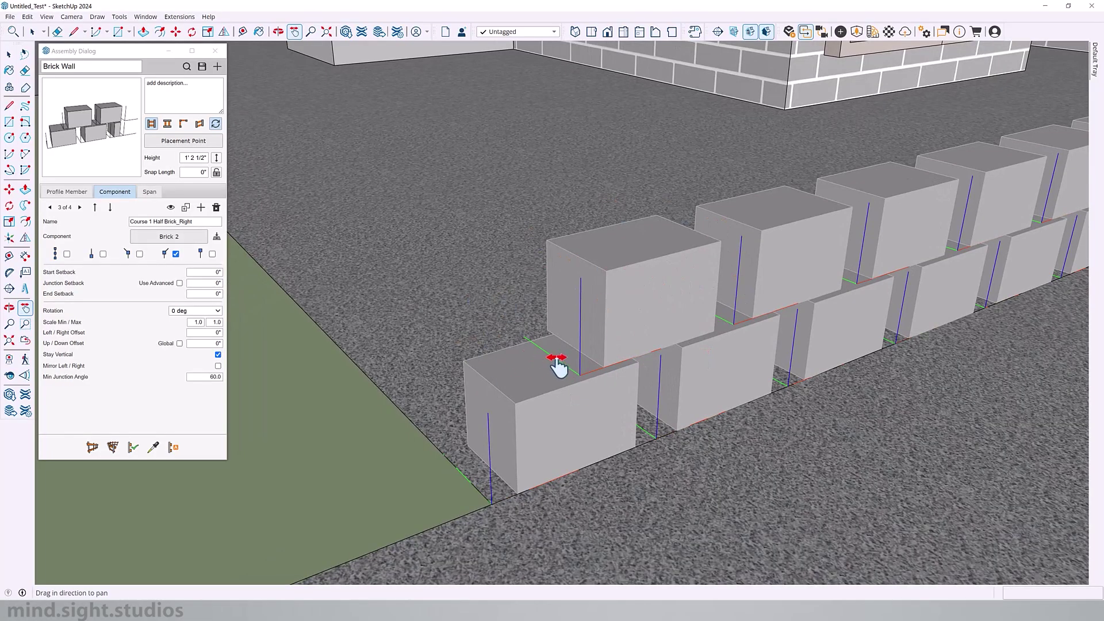
left_click(185, 208)
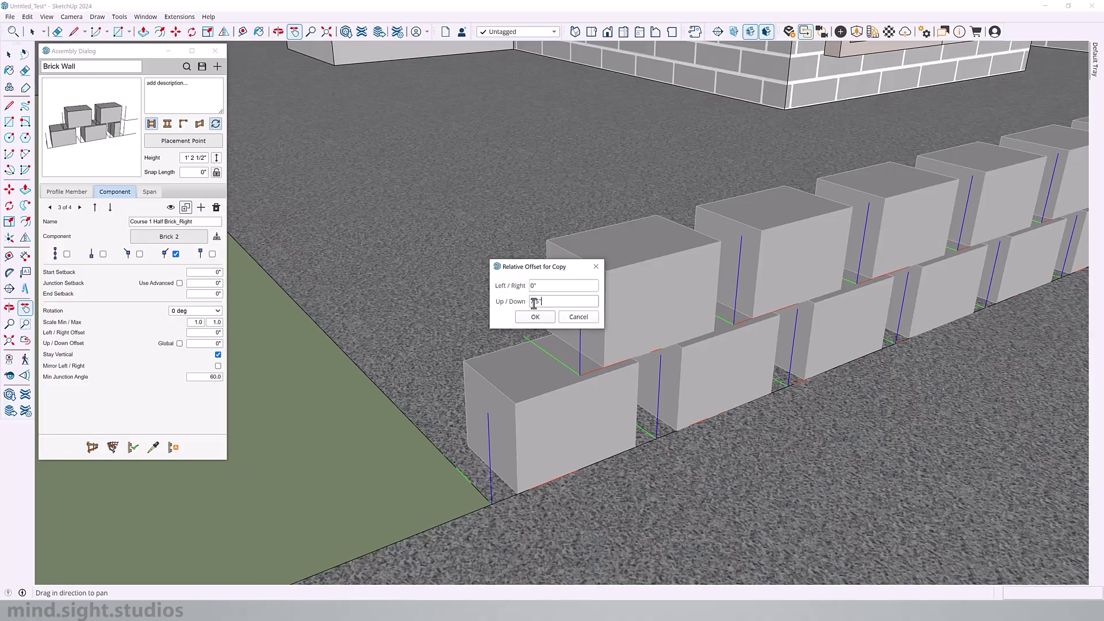
left_click(535, 317)
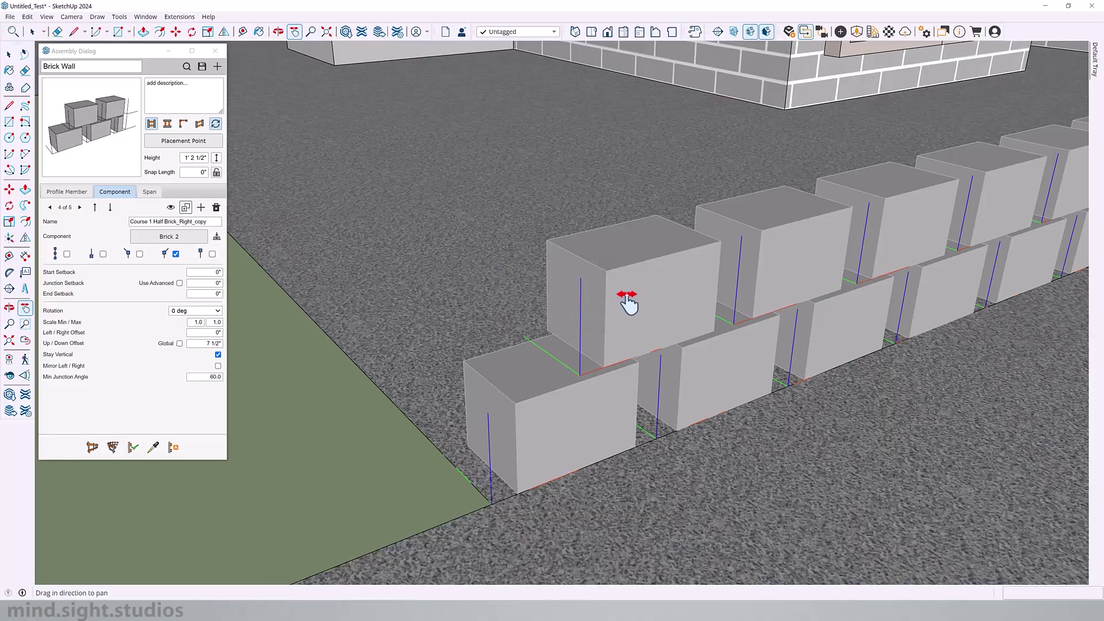
Step: Rename the half brick copy Course 2 First Brick and apply it to the wall, placed only at the start of the path
key("space")
left_click(610, 310)
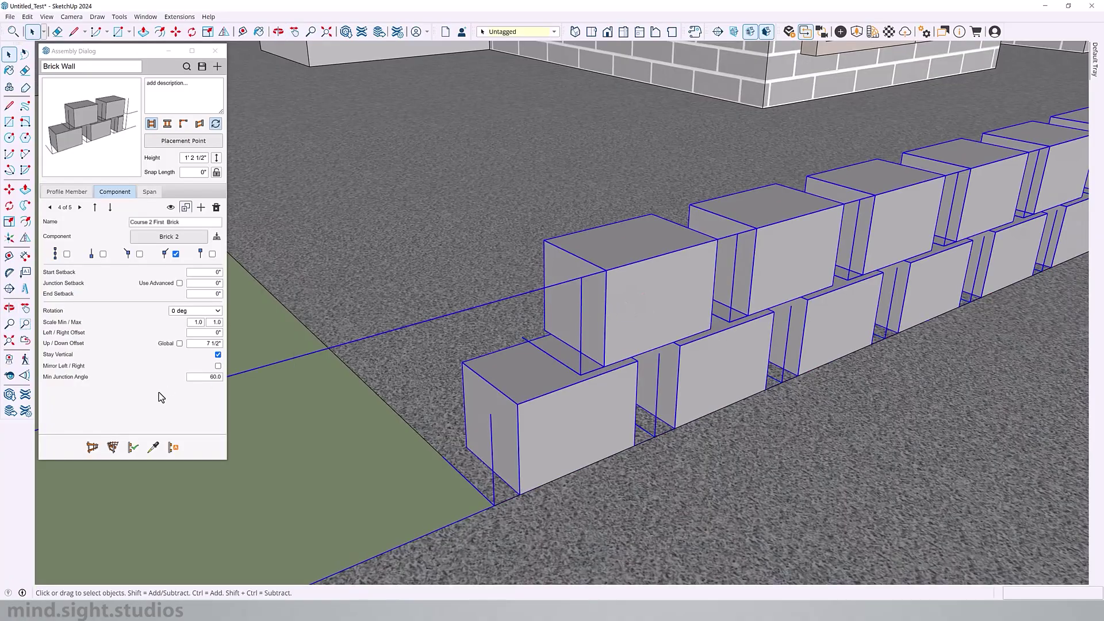
left_click(135, 451)
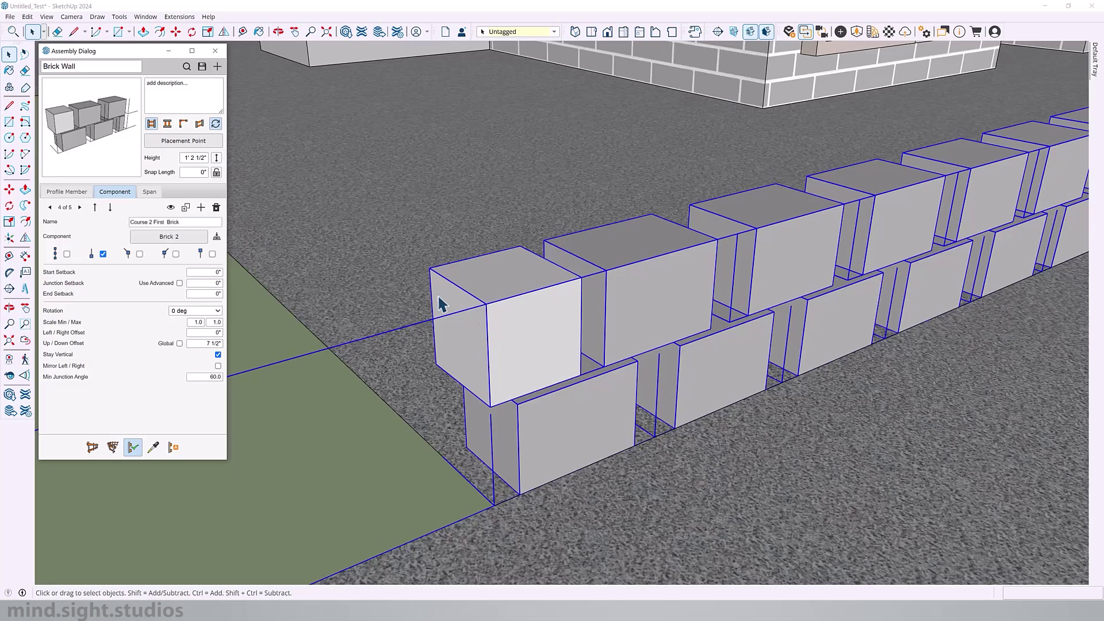
Step: Set the Course 2 First Brick's start setback to -2 inches
scroll(646, 251, "up", 5)
scroll(865, 270, "up", 4)
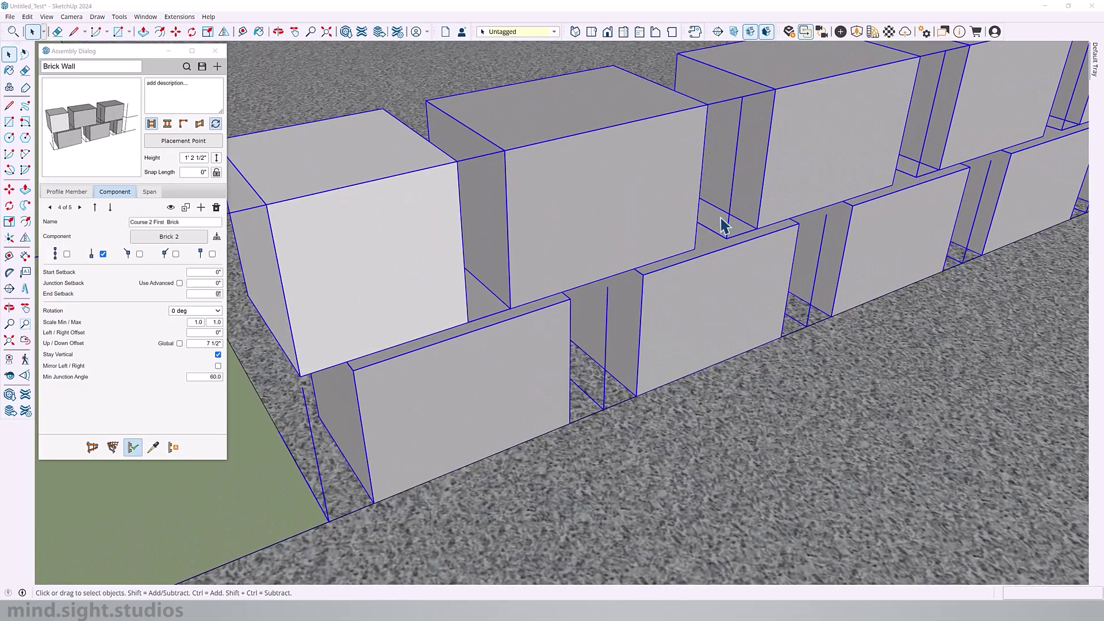
middle_click_drag(615, 239, 783, 260)
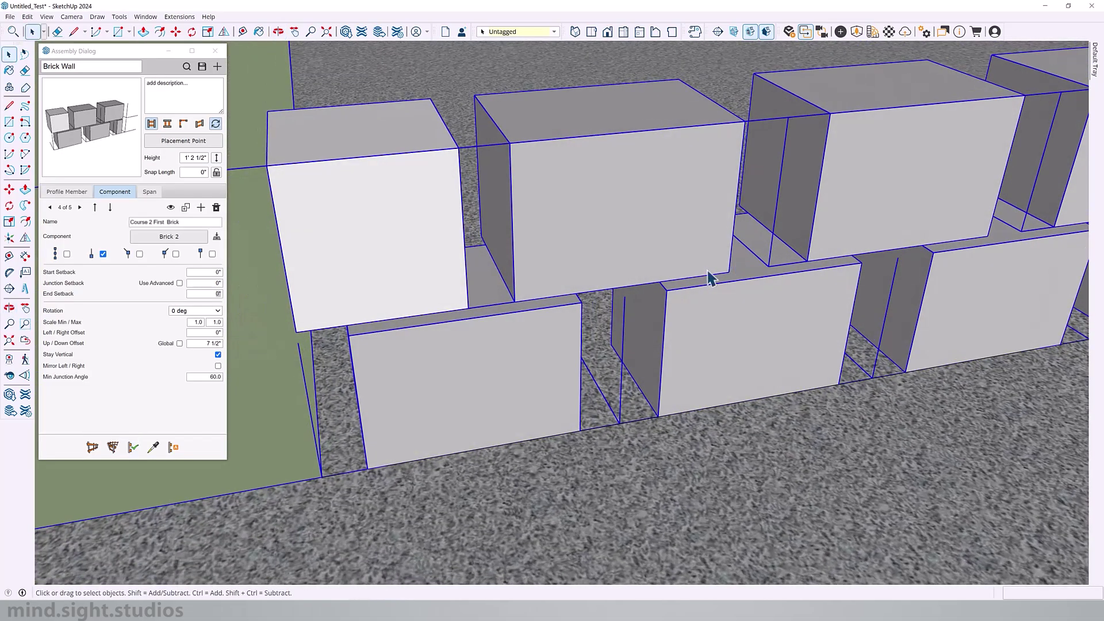
left_click(205, 273)
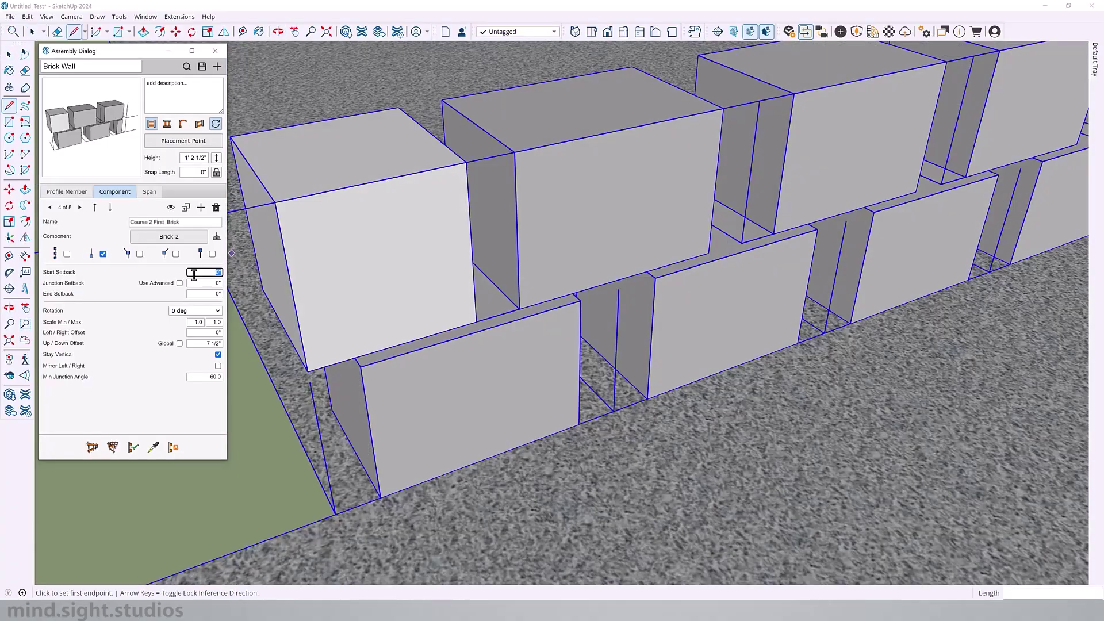
type("2")
key("Return")
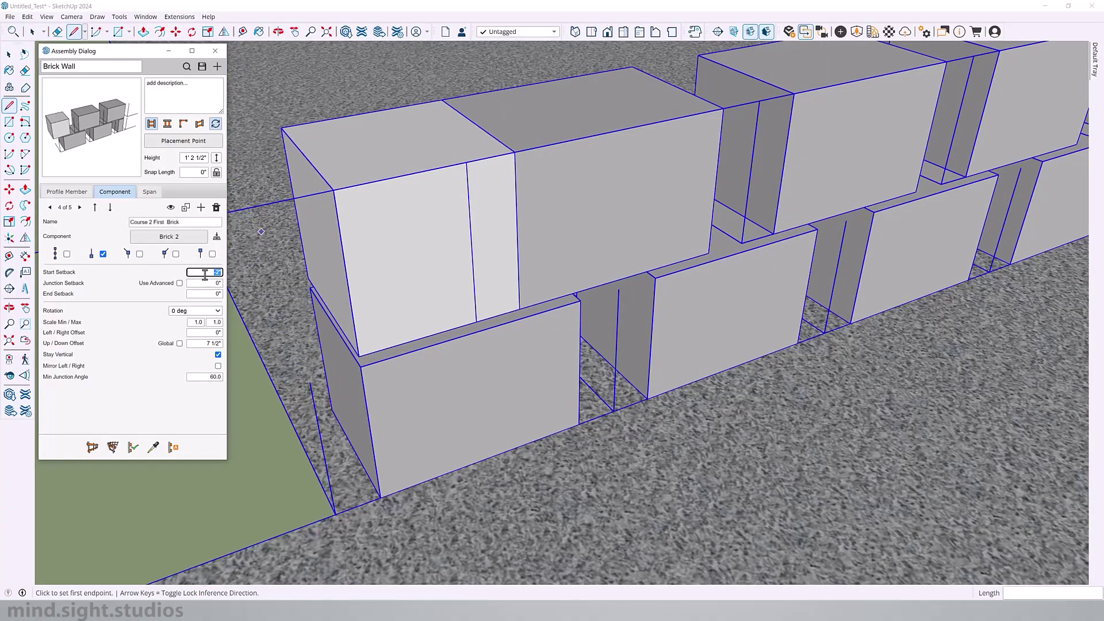
type("-2")
key("Return")
Step: Measure the gap between the Course 2 First Brick and the next brick in its course
key("o")
left_click_drag(447, 166, 383, 178)
key("l")
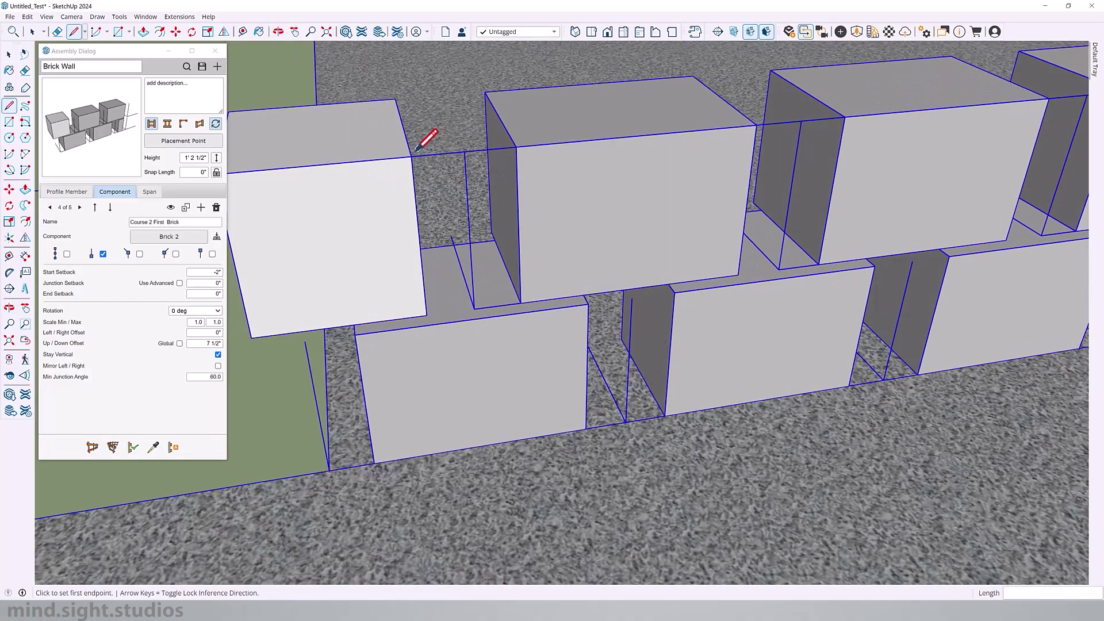
left_click(411, 157)
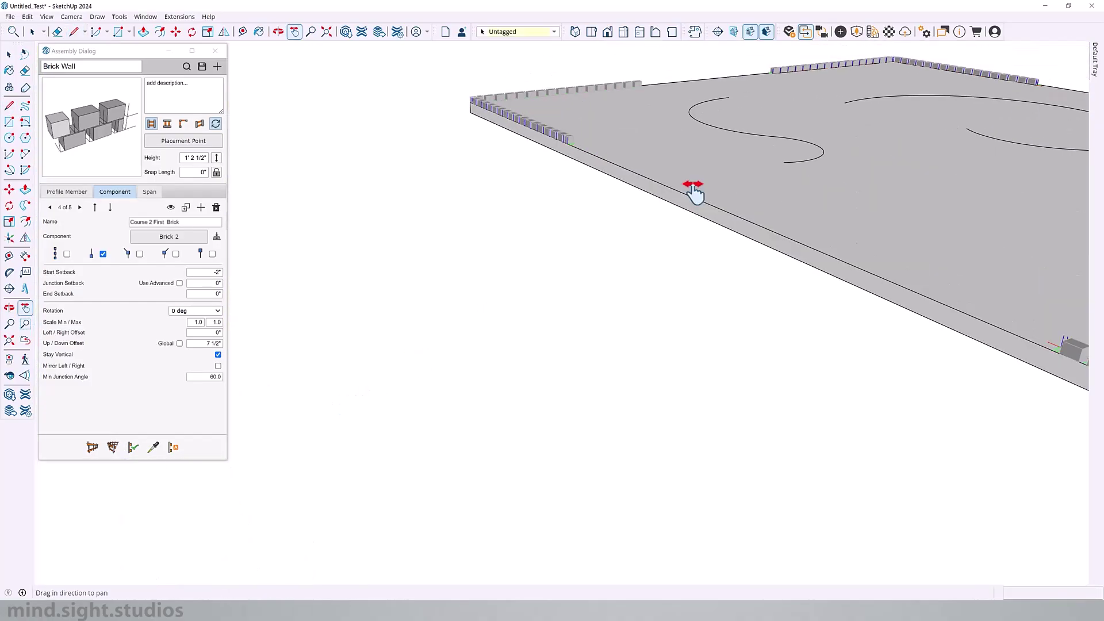
Step: Build the two-course Brick Wall assembly along all three curved paths on the grey slab
left_click_drag(692, 190, 632, 239)
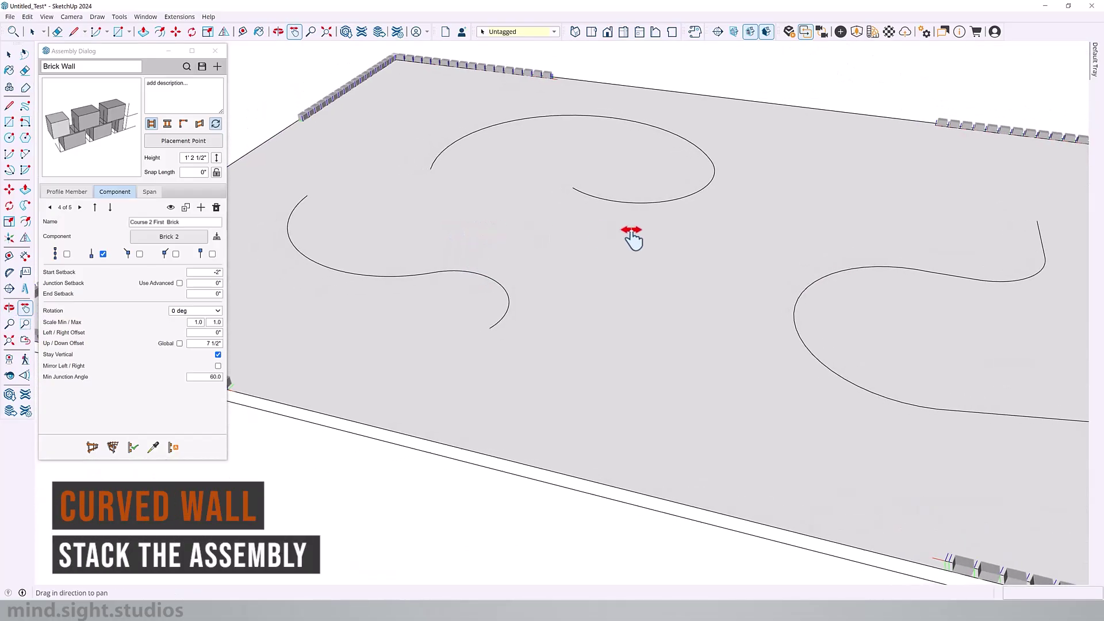
middle_click_drag(632, 230, 790, 236, "shift")
middle_click_drag(513, 271, 644, 265)
left_click_drag(399, 203, 776, 334)
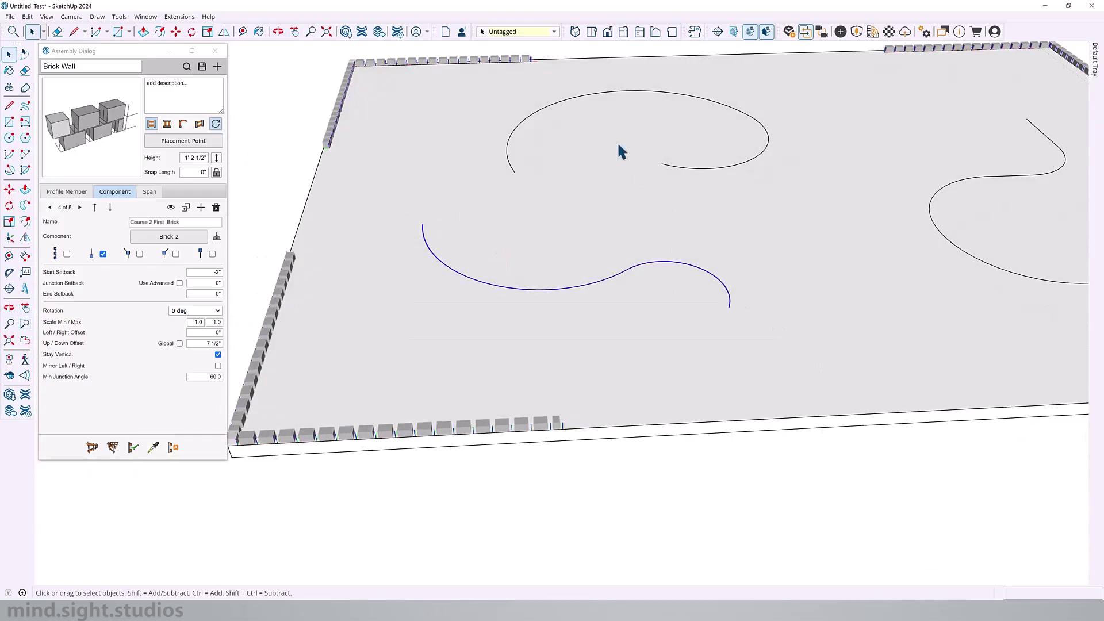
left_click_drag(478, 70, 865, 210, "shift")
scroll(447, 192, "down", 3, "shift")
scroll(773, 115, "up", 2, "shift")
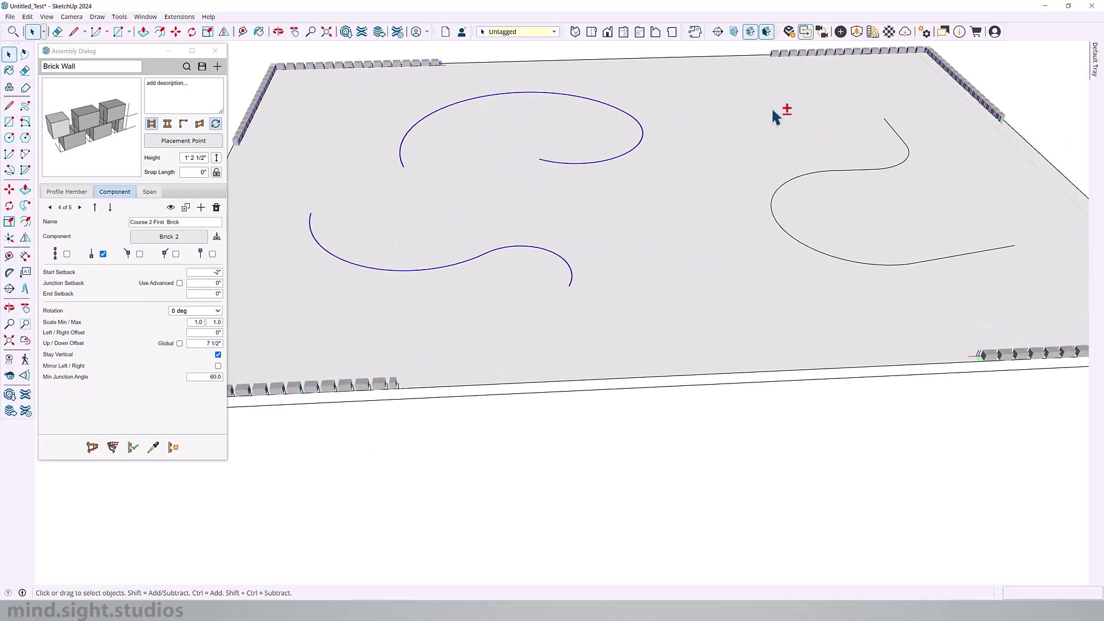
left_click_drag(740, 91, 1048, 305, "shift")
left_click(118, 451)
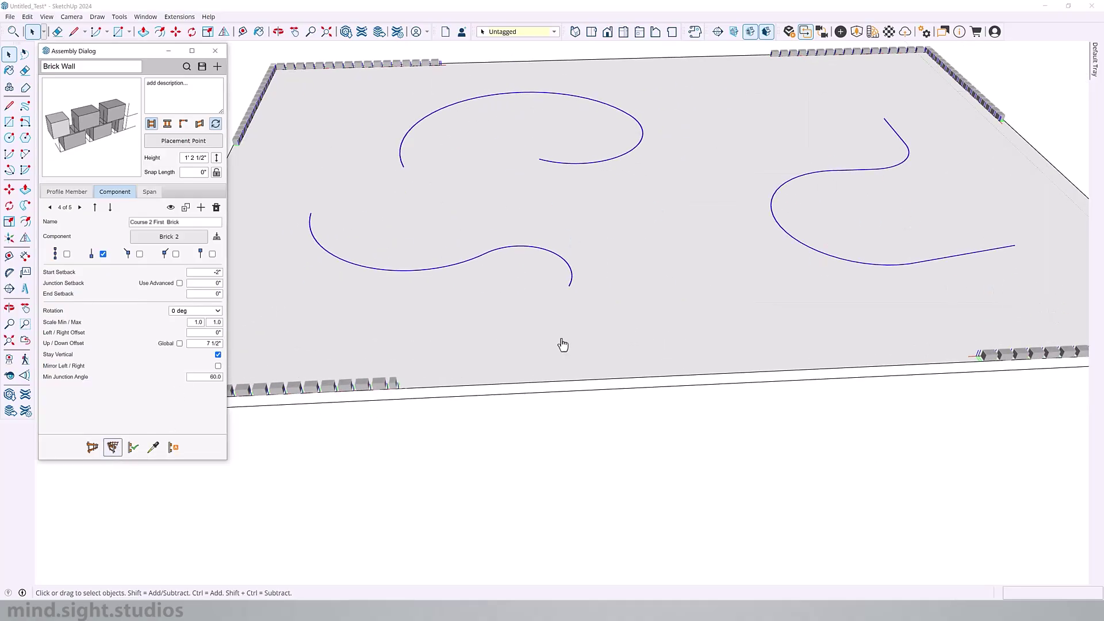
Step: Select the three curved brick walls and copy them straight up by 1'3"
middle_click_drag(592, 300, 871, 188)
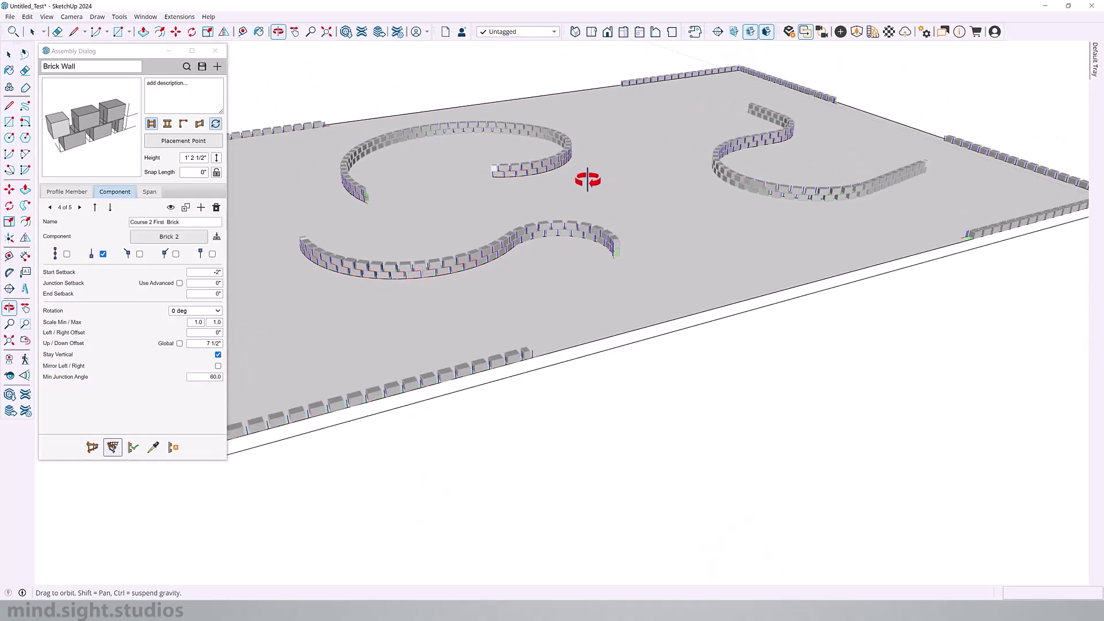
key("space")
scroll(870, 226, "up", 5)
left_click(870, 226)
left_click(447, 148, "ctrl")
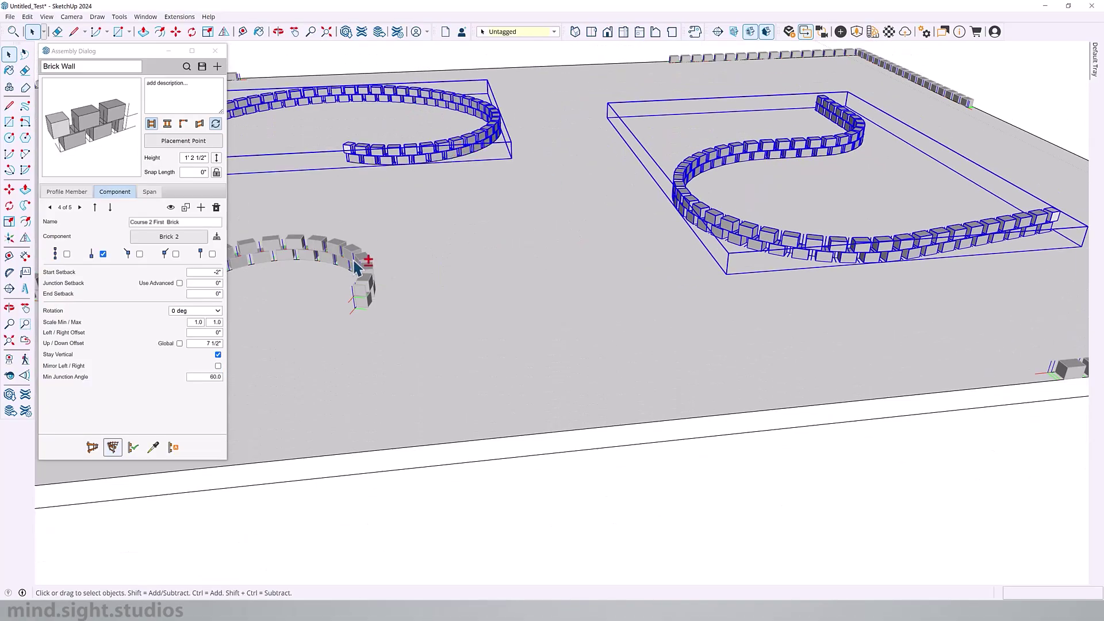
left_click(355, 263, "ctrl")
scroll(309, 254, "up", 4)
middle_click_drag(309, 254, 415, 231)
key("m")
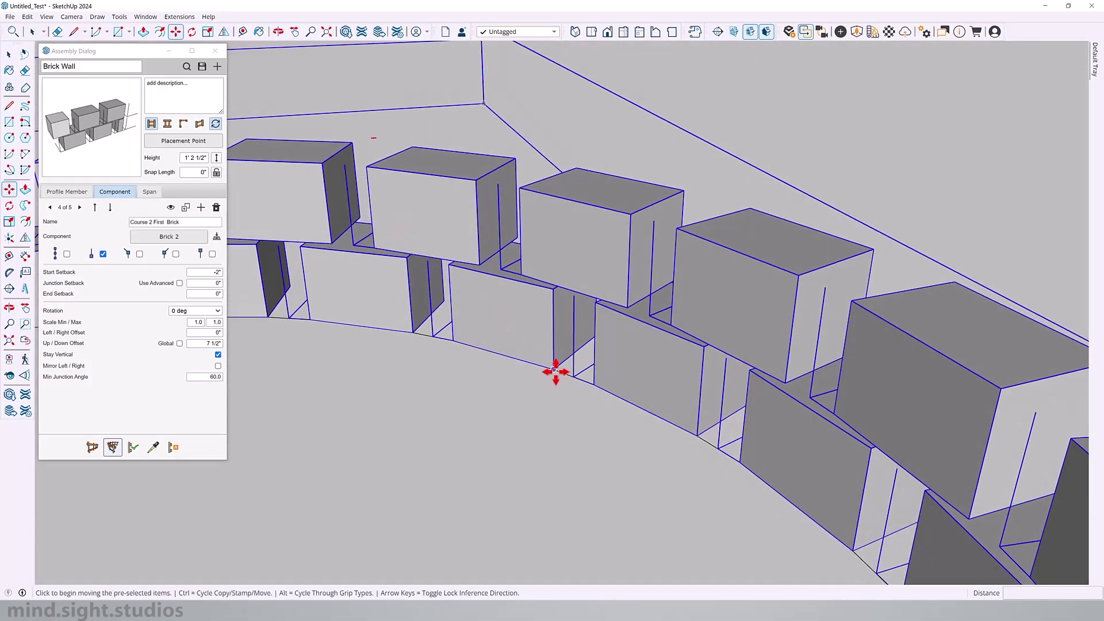
left_click(553, 368)
key("ctrl")
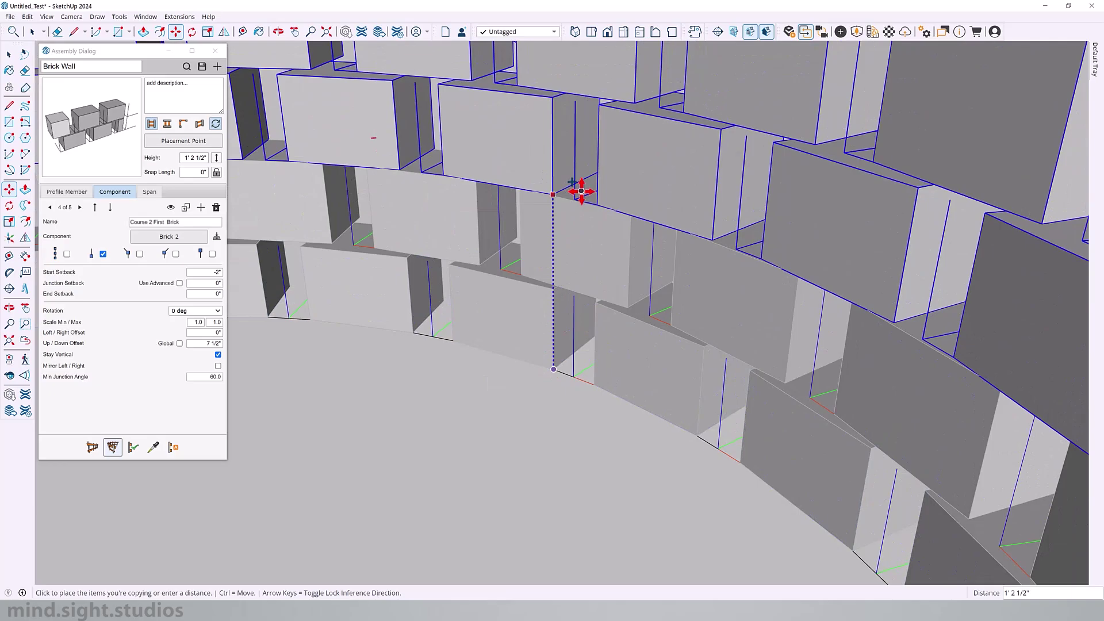
left_click(582, 191)
type("1")
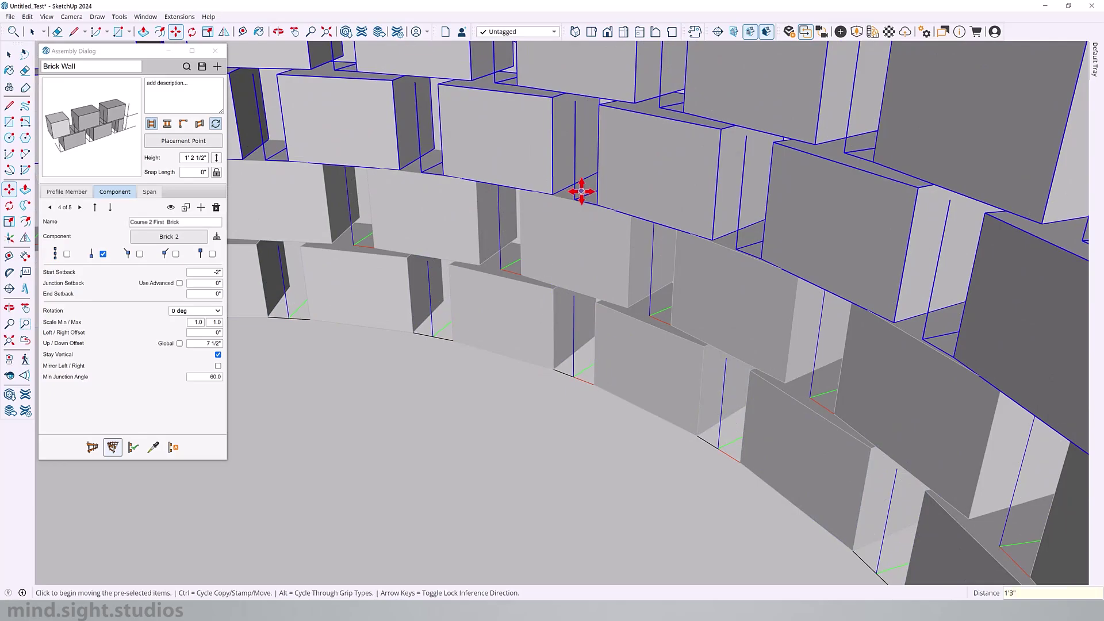
type("'3\"")
key("Return")
Step: Repeat the upward copy of the curved walls as an array of 8 copies
scroll(547, 285, "down", 10)
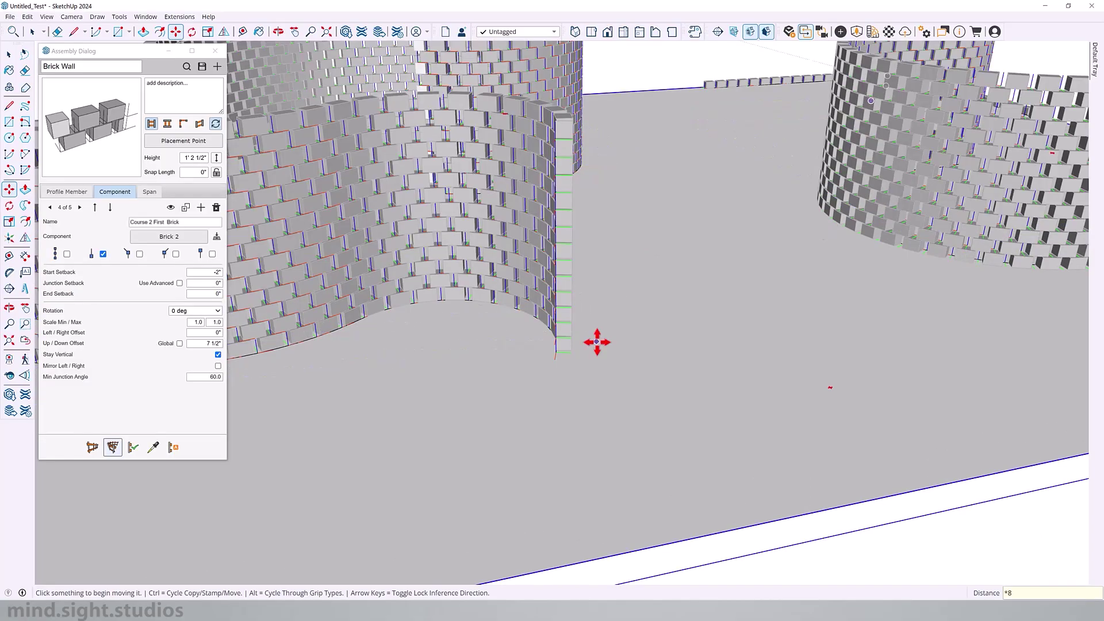
type("8")
key("Return")
scroll(597, 342, "down", 10)
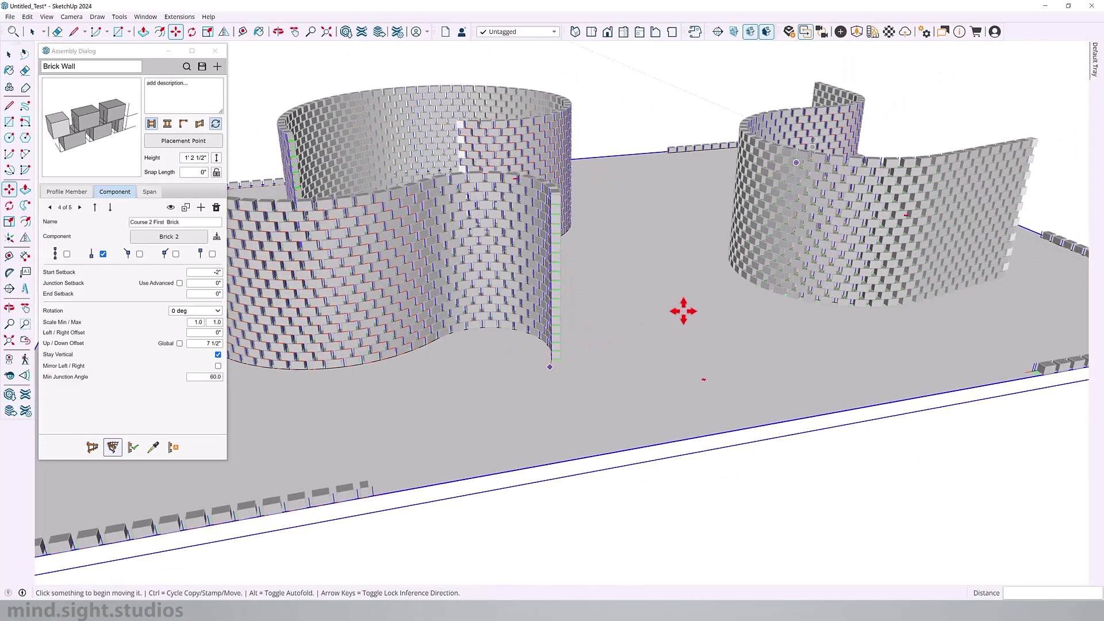
Step: Examine the tall stacked brick walls from several angles, including a close view of the bricks at a wall corner
key("space")
scroll(843, 267, "up", 1)
middle_click_drag(843, 266, 609, 262)
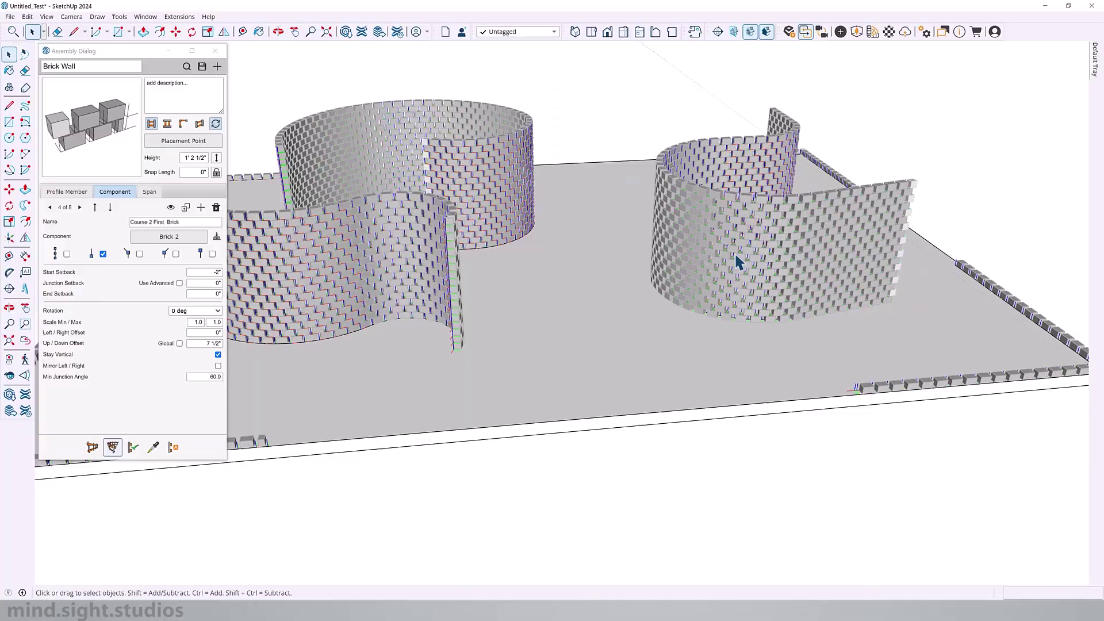
middle_click_drag(734, 252, 621, 402)
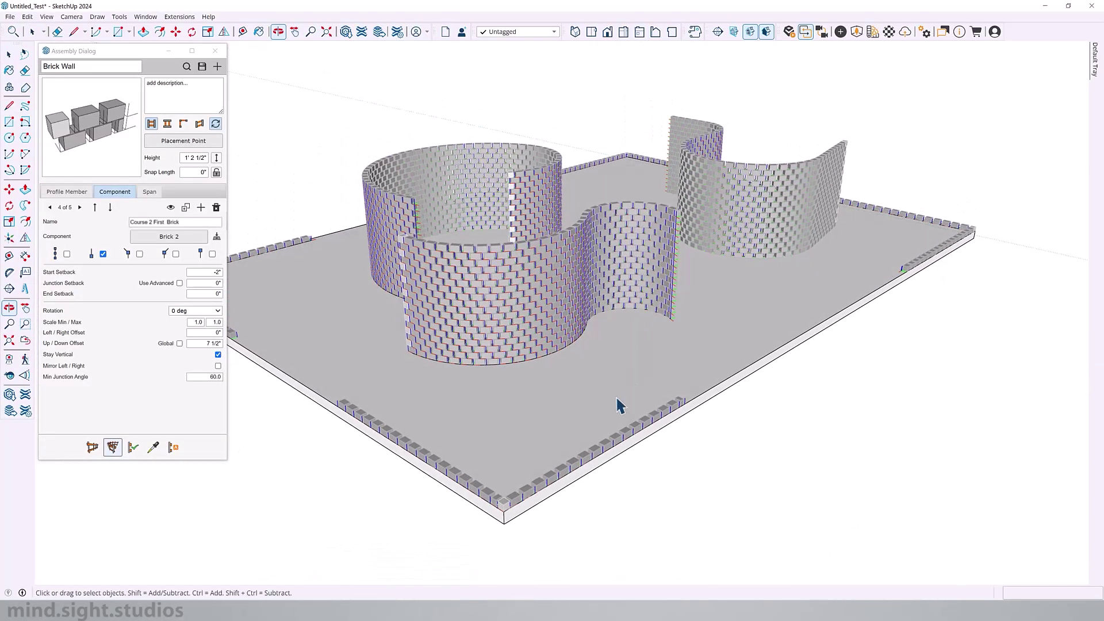
scroll(788, 362, "down", 3)
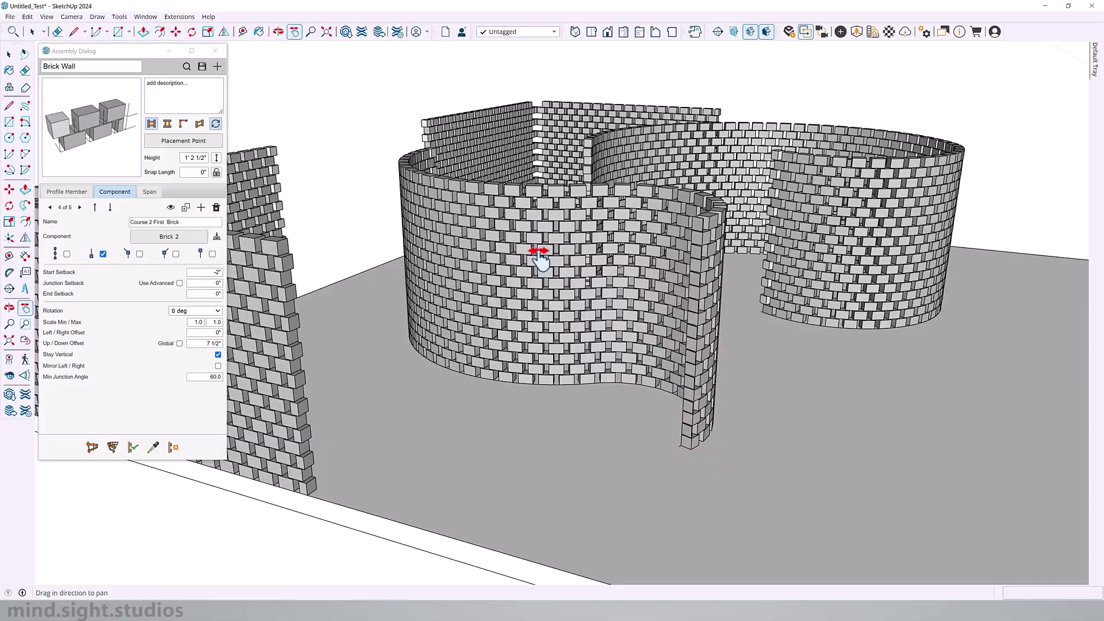
middle_click_drag(540, 258, 785, 277, "shift")
middle_click_drag(377, 271, 459, 378, "shift")
scroll(518, 301, "up", 3)
middle_click_drag(517, 301, 619, 346)
scroll(617, 236, "down", 3)
middle_click_drag(617, 236, 602, 482, "shift")
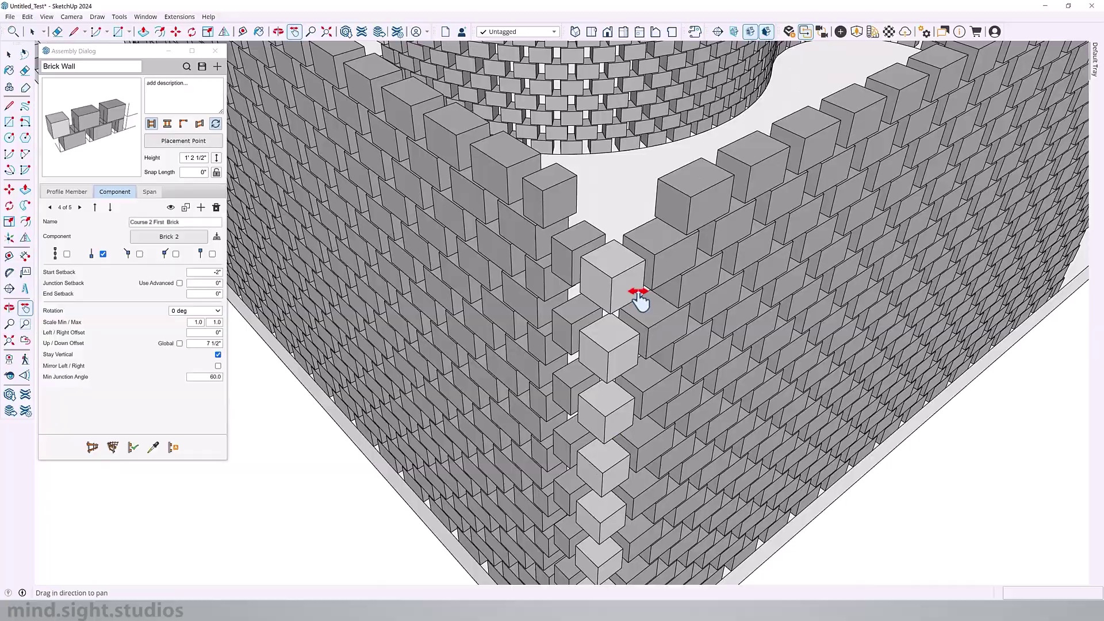
middle_click_drag(639, 296, 569, 242)
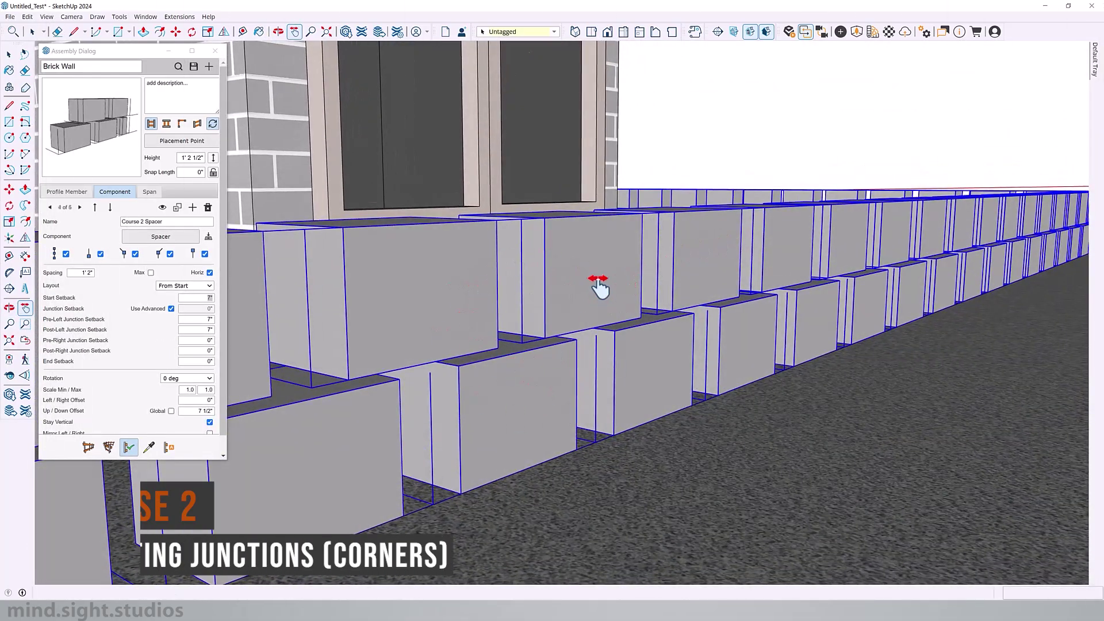
Step: Set the Course 2 Spacer's Pre-Left and Post-Left Junction Setbacks to 1' 2"
key("o")
left_click_drag(590, 305, 708, 364)
key("h")
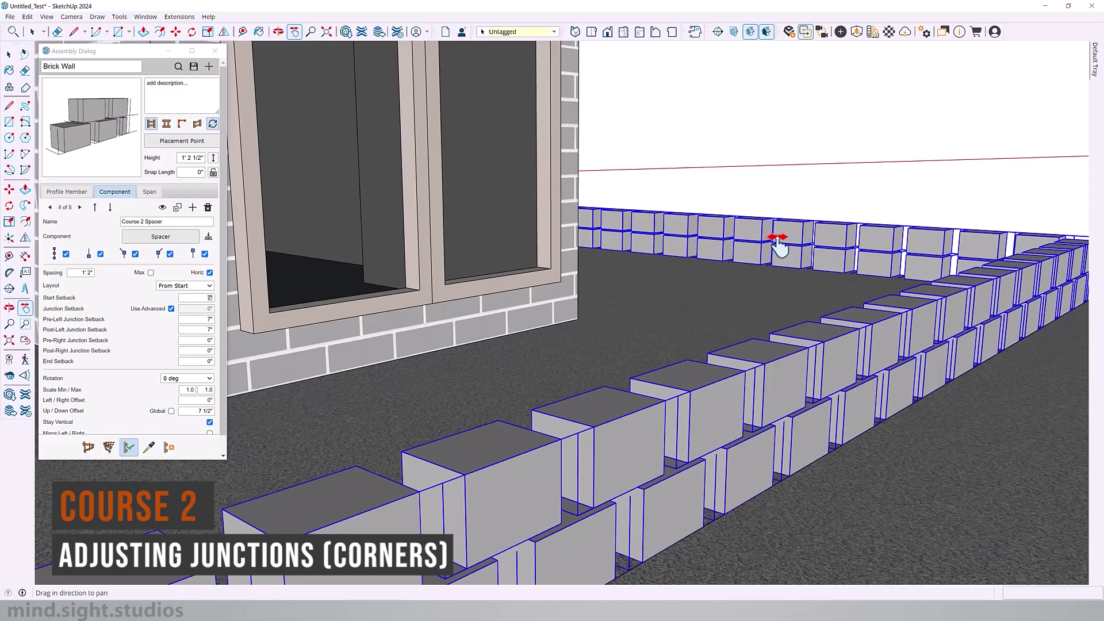
key("o")
left_click_drag(778, 242, 787, 422)
key("h")
scroll(817, 426, "up", 5)
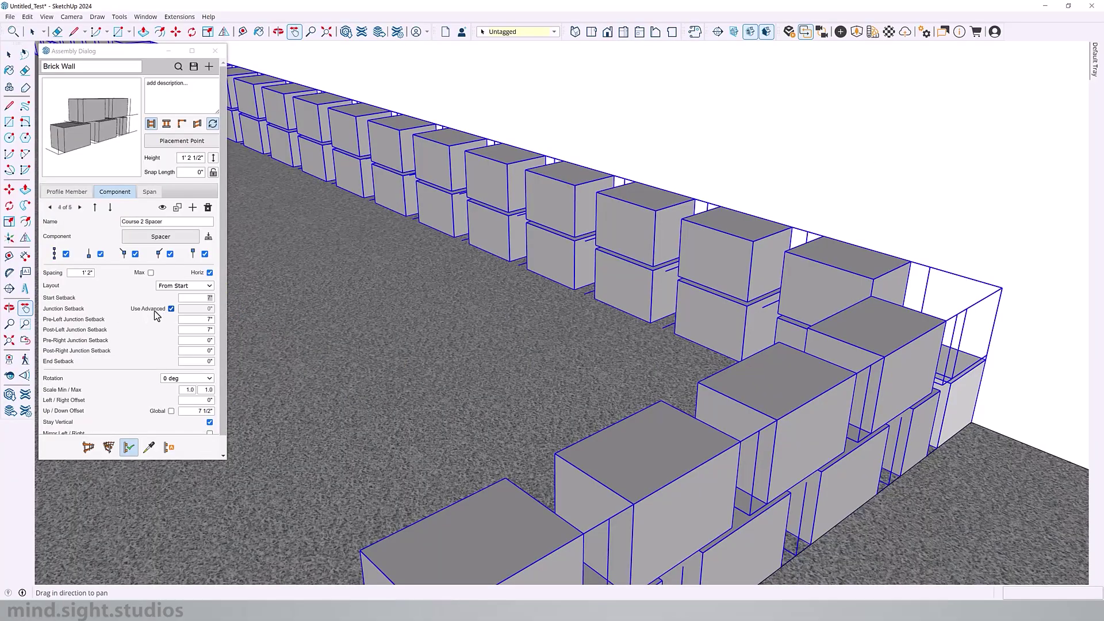
left_click(201, 320)
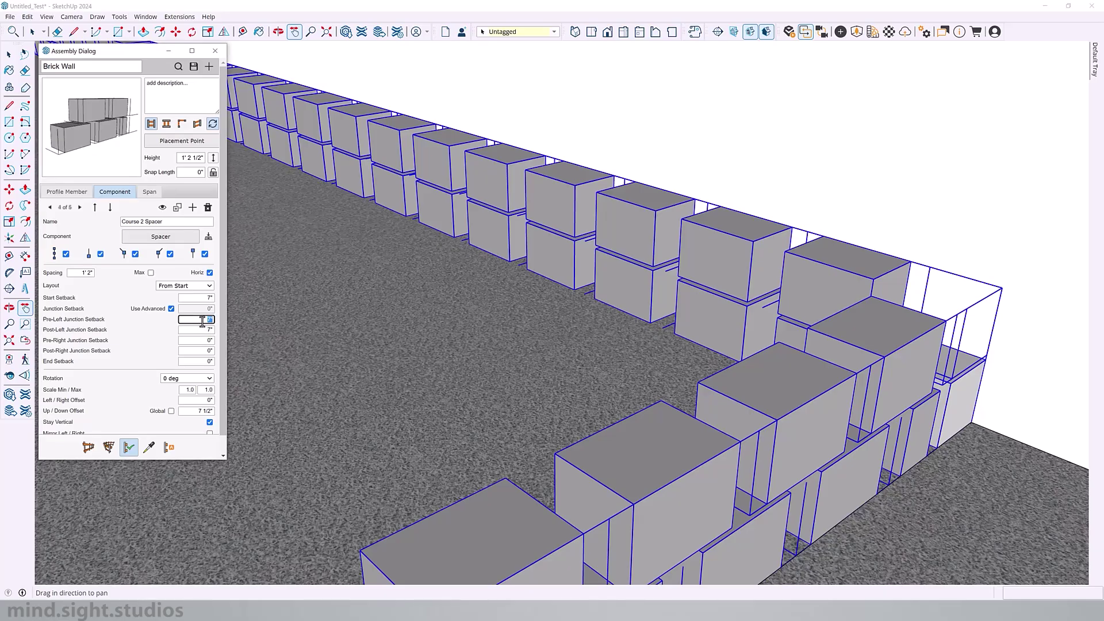
key("Return")
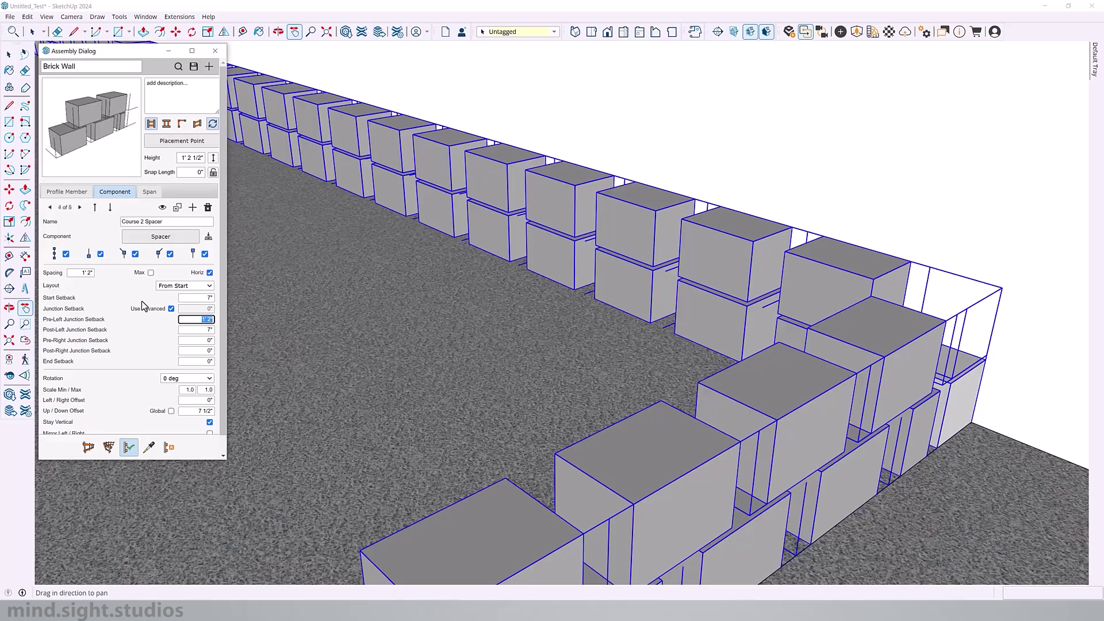
left_click(192, 329)
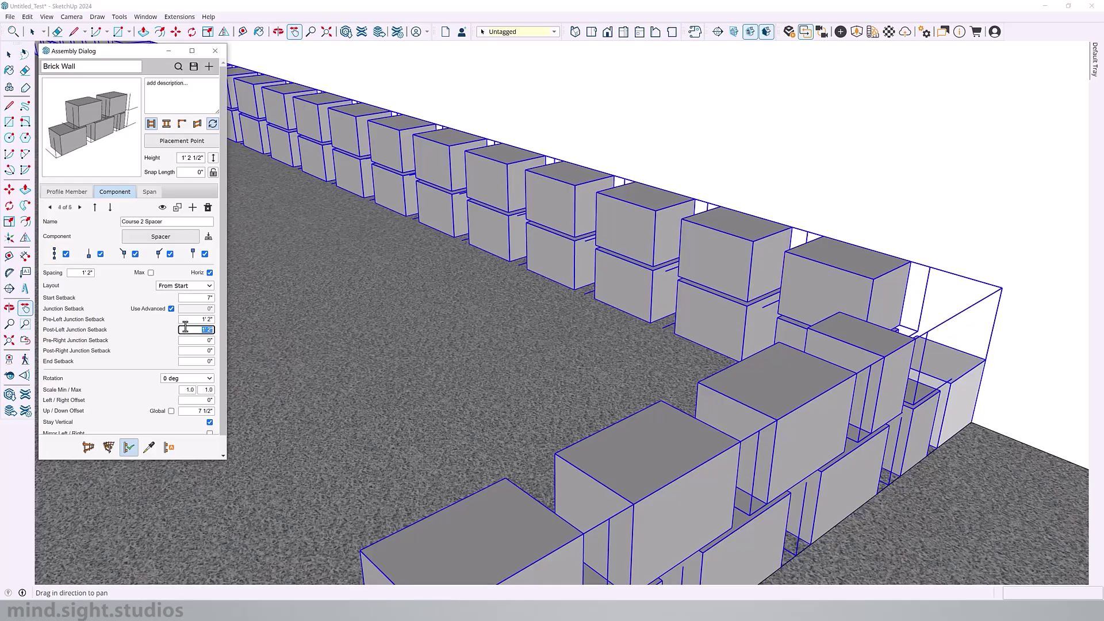
Step: Set the Course 2 Spacer's Pre-Right and Post-Right Junction Setbacks to 7"
middle_click_drag(731, 304, 803, 319)
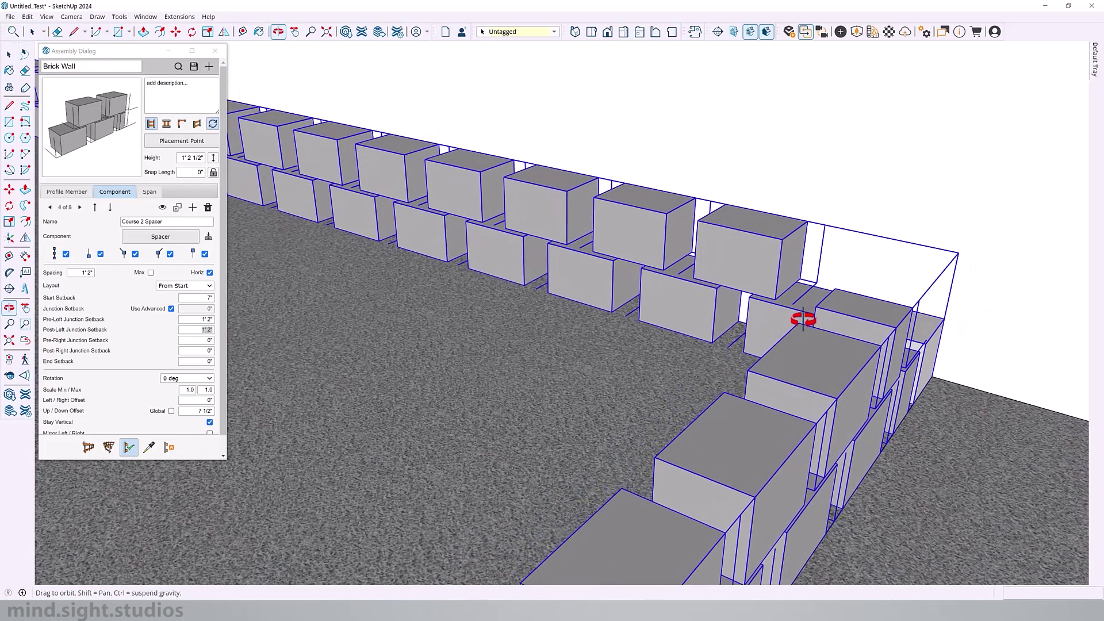
left_click_drag(803, 320, 717, 239)
left_click_drag(591, 227, 682, 287)
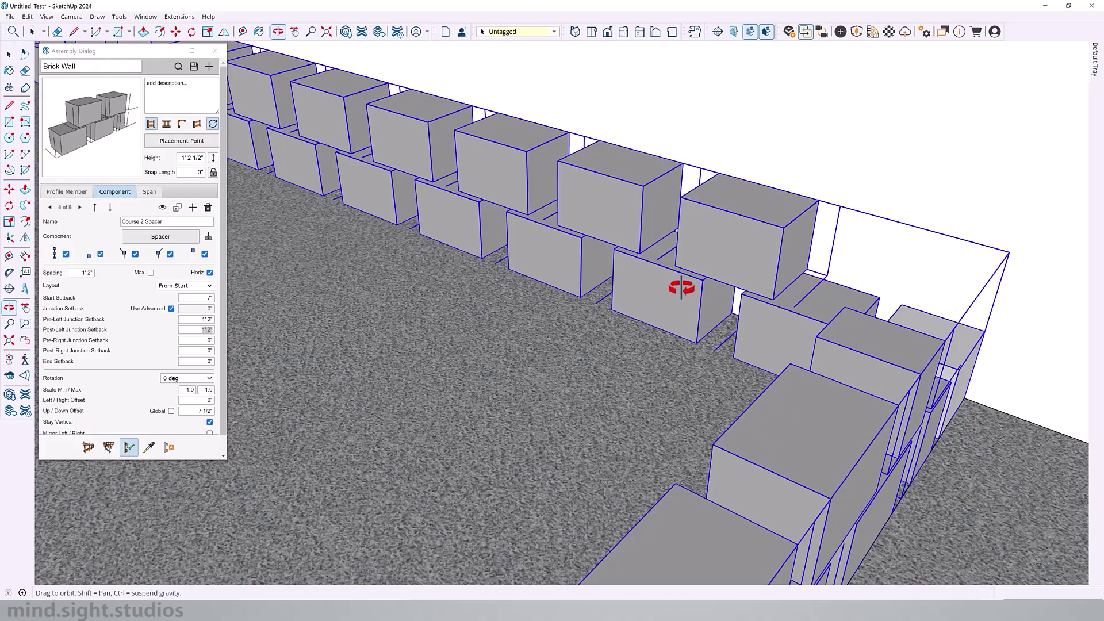
middle_click_drag(681, 288, 819, 397)
scroll(732, 330, "down", 2)
scroll(814, 446, "down", 3)
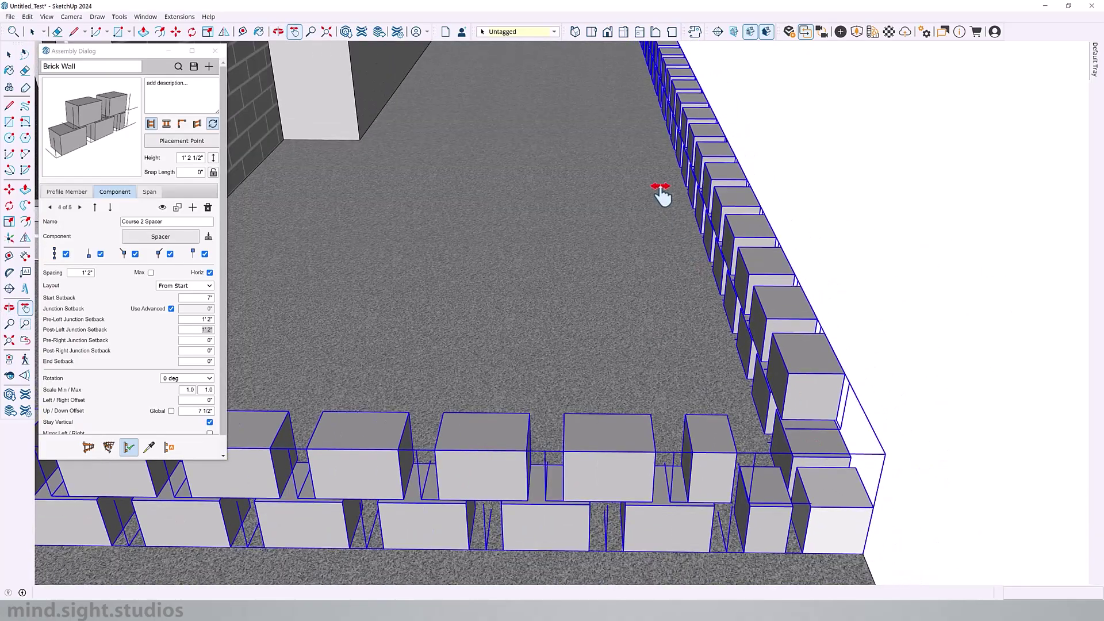
middle_click_drag(660, 190, 745, 275)
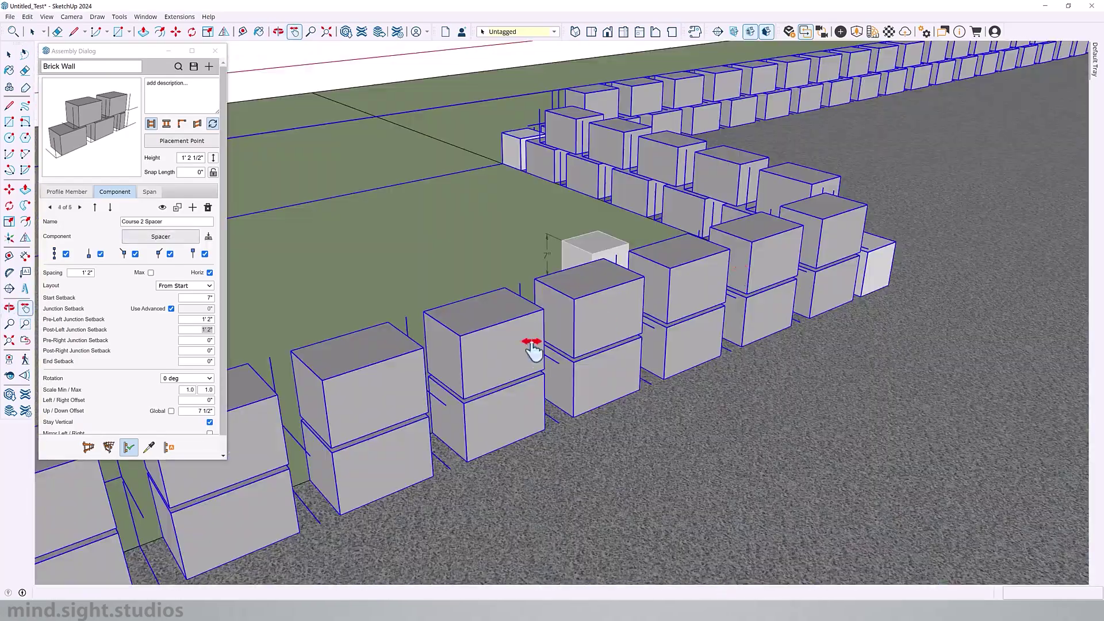
left_click(203, 341)
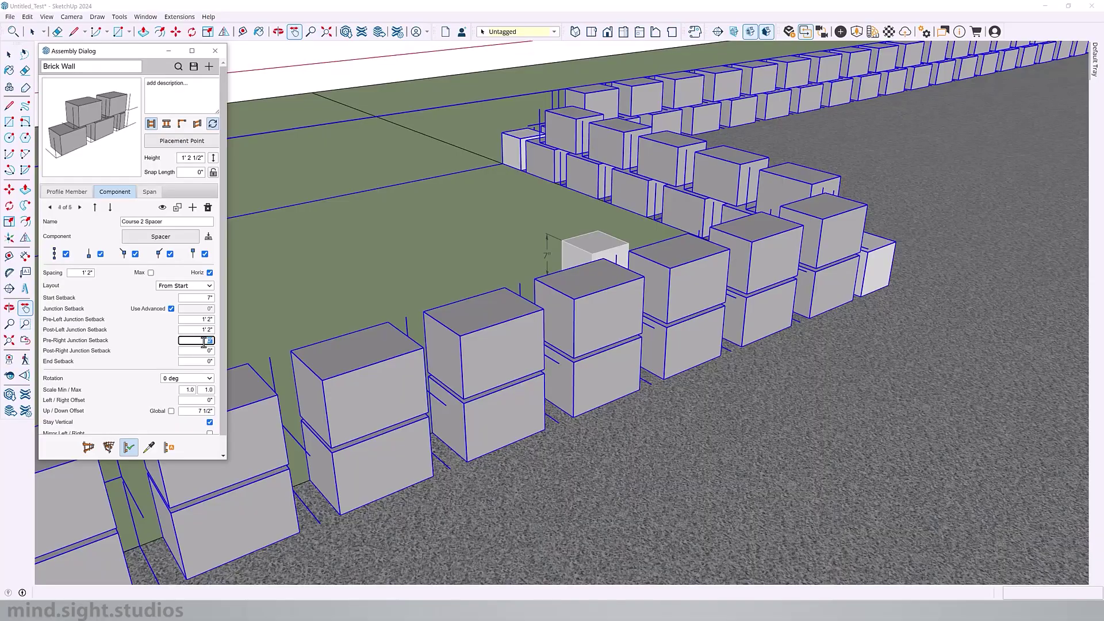
type("7")
key("Tab")
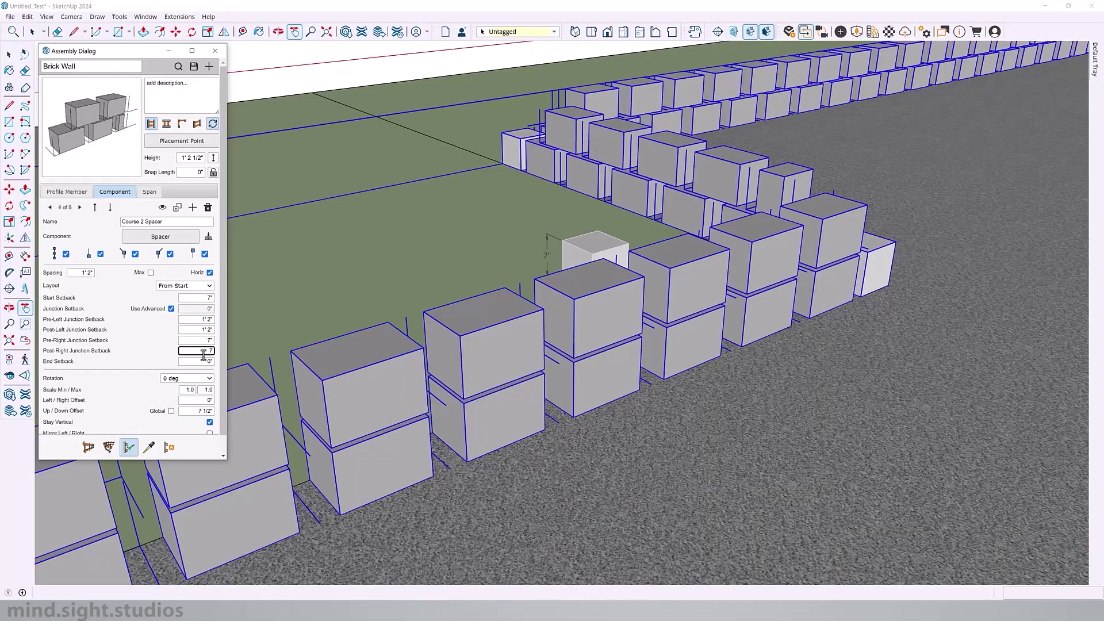
type("7")
key("Tab")
Step: Move the loose L-shaped brick by its lower corner onto the Course 2 gap at the wall's right-hand junction
middle_click_drag(665, 351, 806, 315)
middle_click_drag(753, 291, 828, 300)
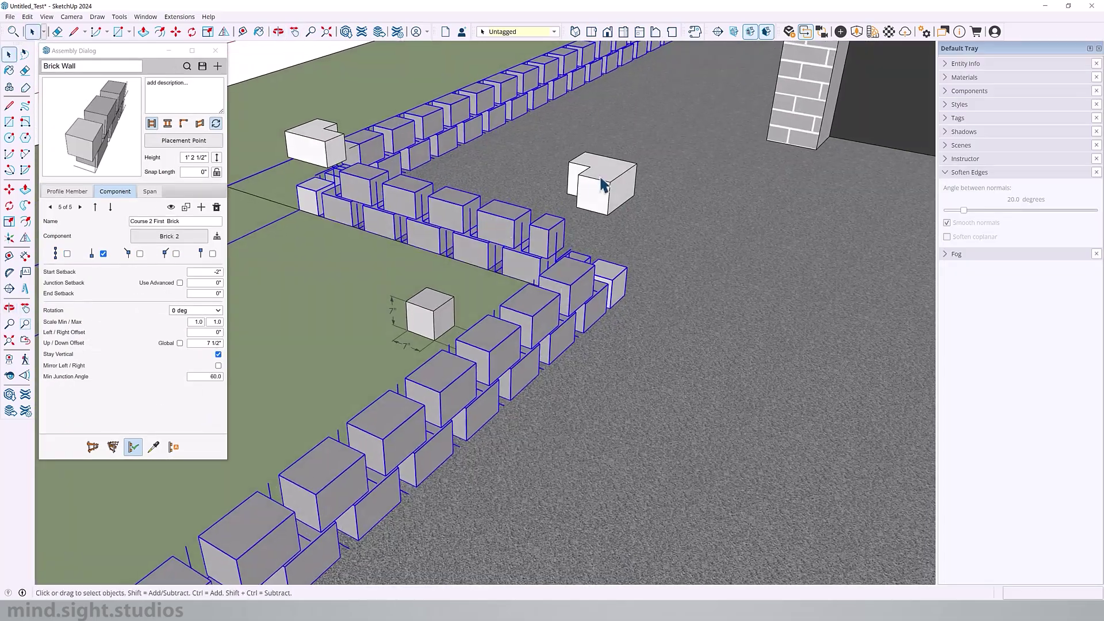
left_click(595, 176)
scroll(601, 184, "up", 3)
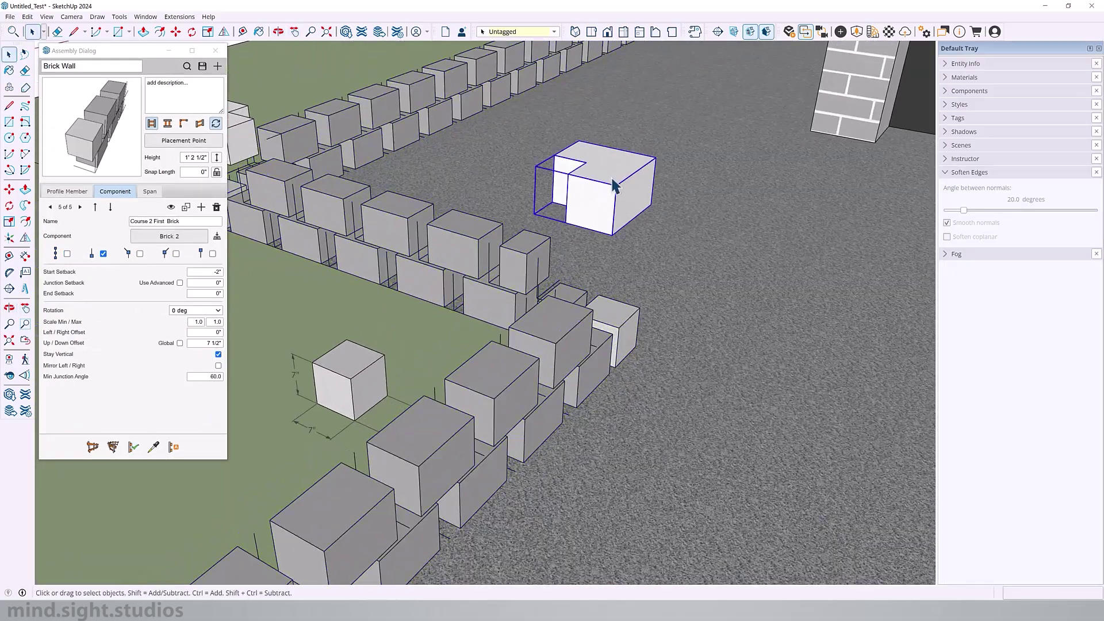
scroll(611, 236, "up", 2)
mouse_move(611, 236)
middle_mouse_down()
mouse_move(612, 209)
mouse_move(624, 249)
middle_mouse_up()
key("m")
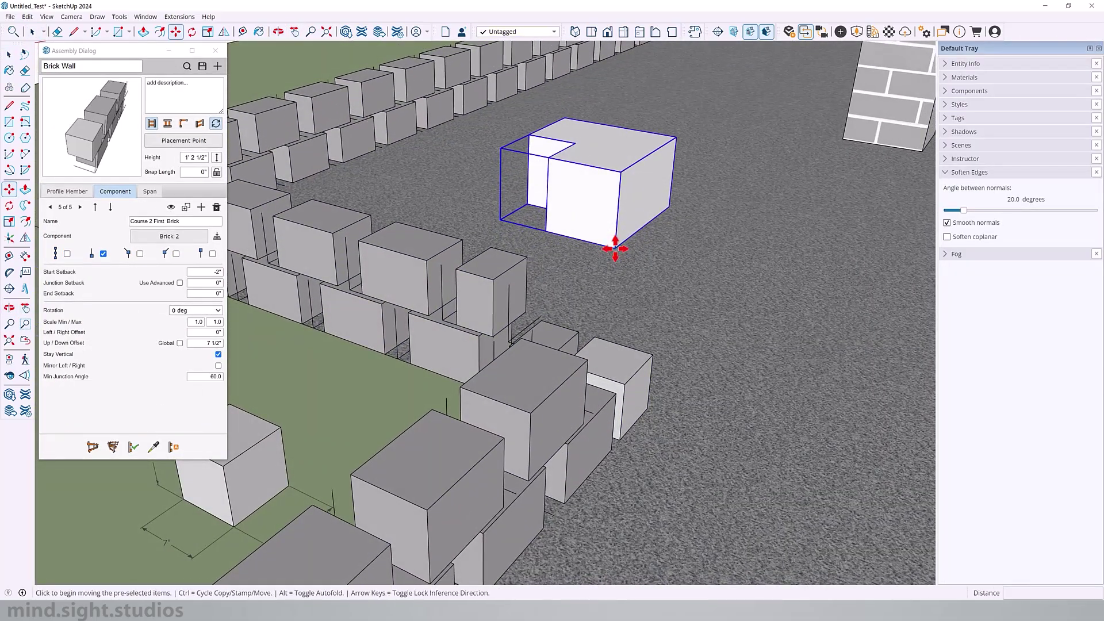
left_click(615, 247)
left_click(582, 425)
middle_click_drag(587, 311, 886, 301)
Step: Open the L-shaped right corner brick component and examine where its origin and axes sit
key("space")
scroll(591, 287, "up", 2)
double_click(590, 284)
scroll(554, 335, "up", 2)
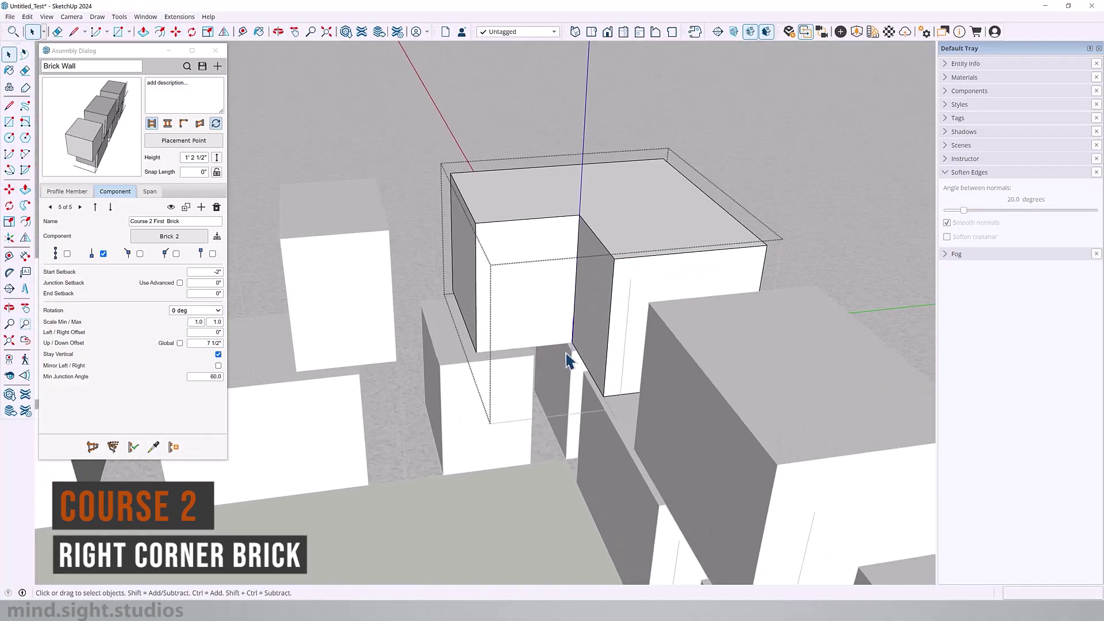
key("h")
middle_click_drag(598, 323, 545, 428)
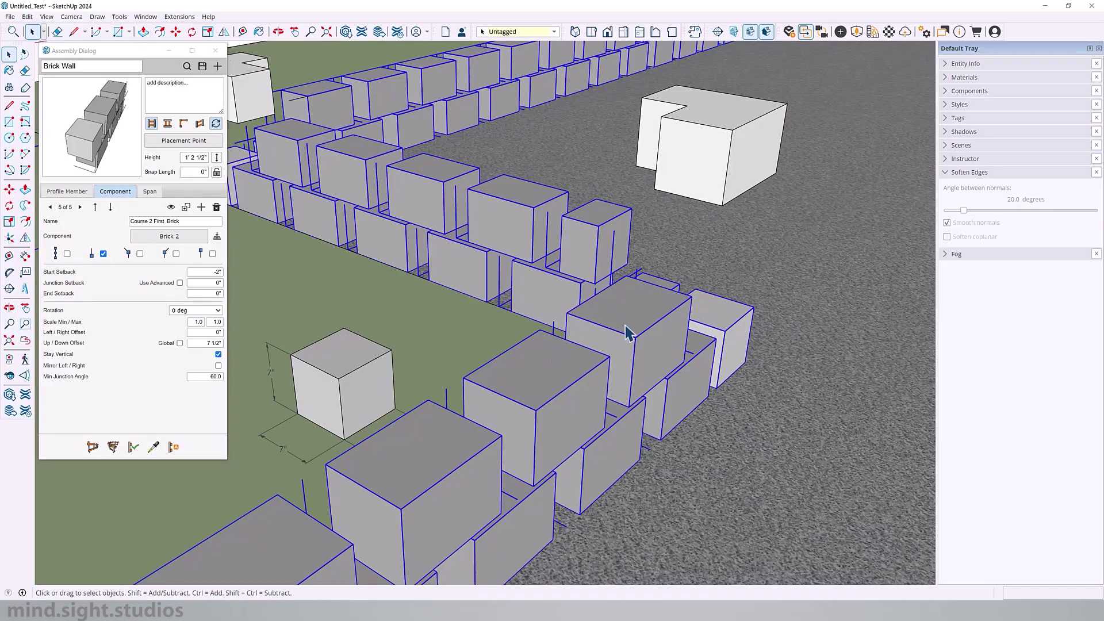
scroll(626, 326, "up", 2)
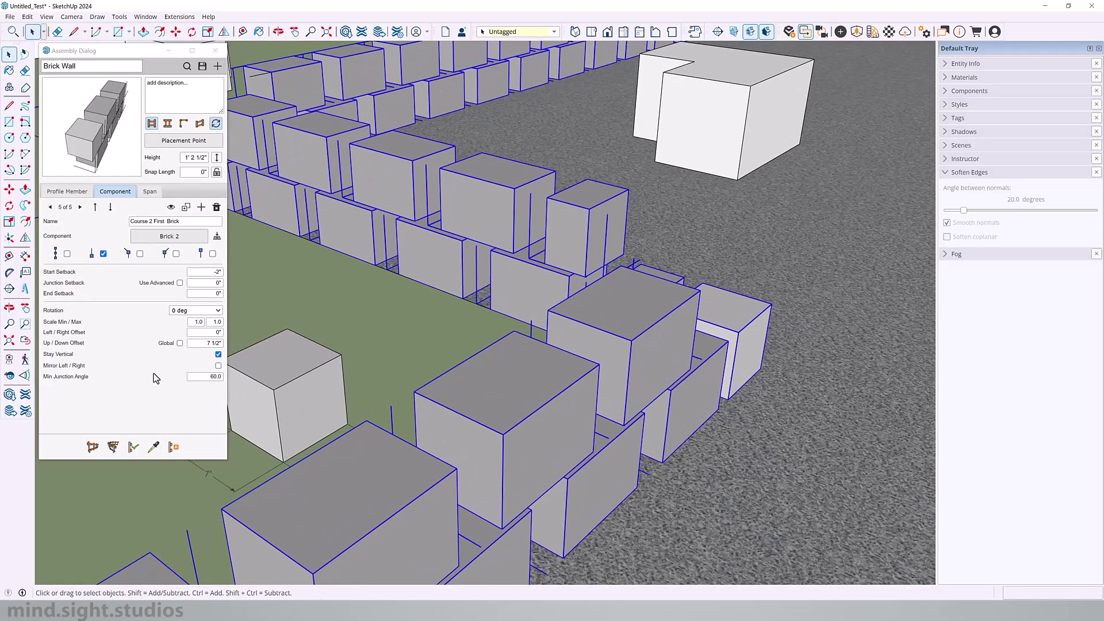
Step: Add a component named Course 2 Right Corner to the Brick Wall assembly, using the L-shaped Right Corner Brick from the model
left_click(127, 452)
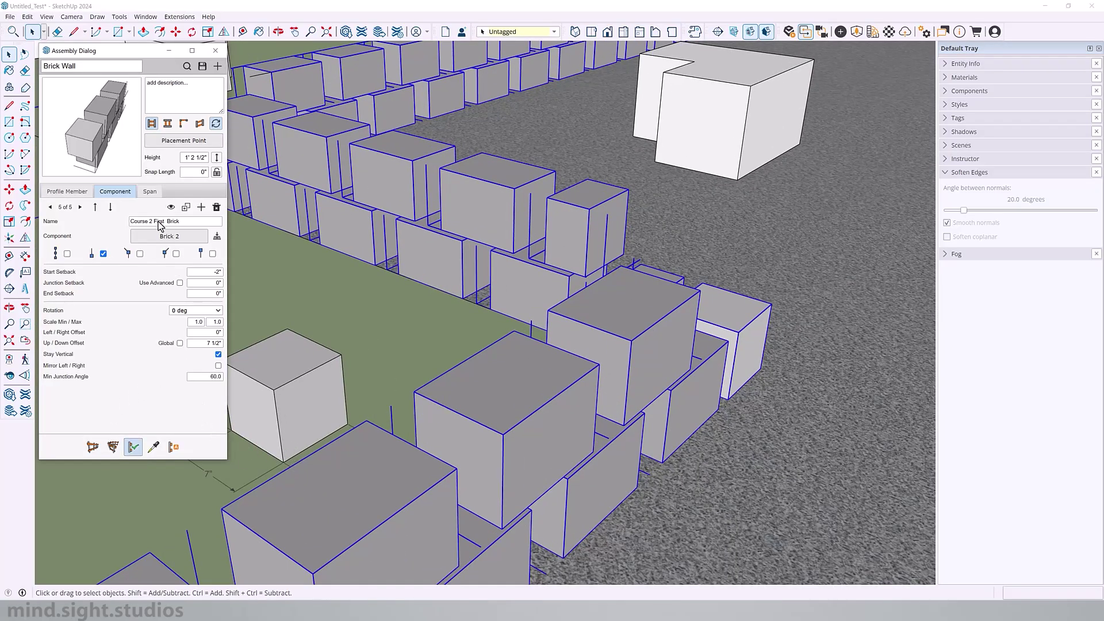
left_click(201, 208)
left_click(187, 222)
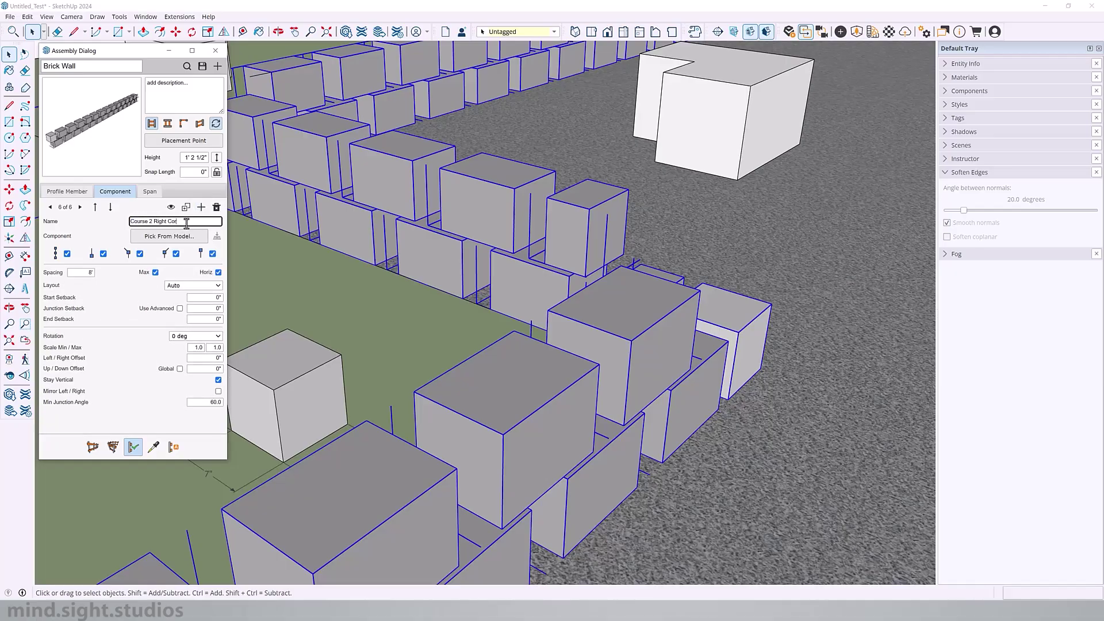
left_click(179, 240)
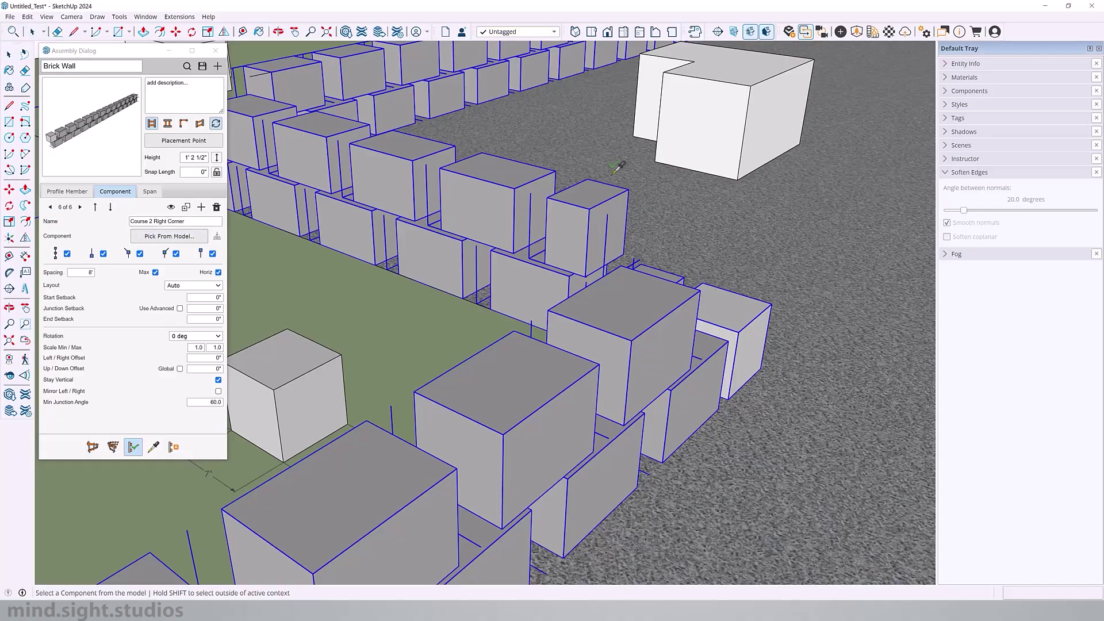
left_click(714, 134)
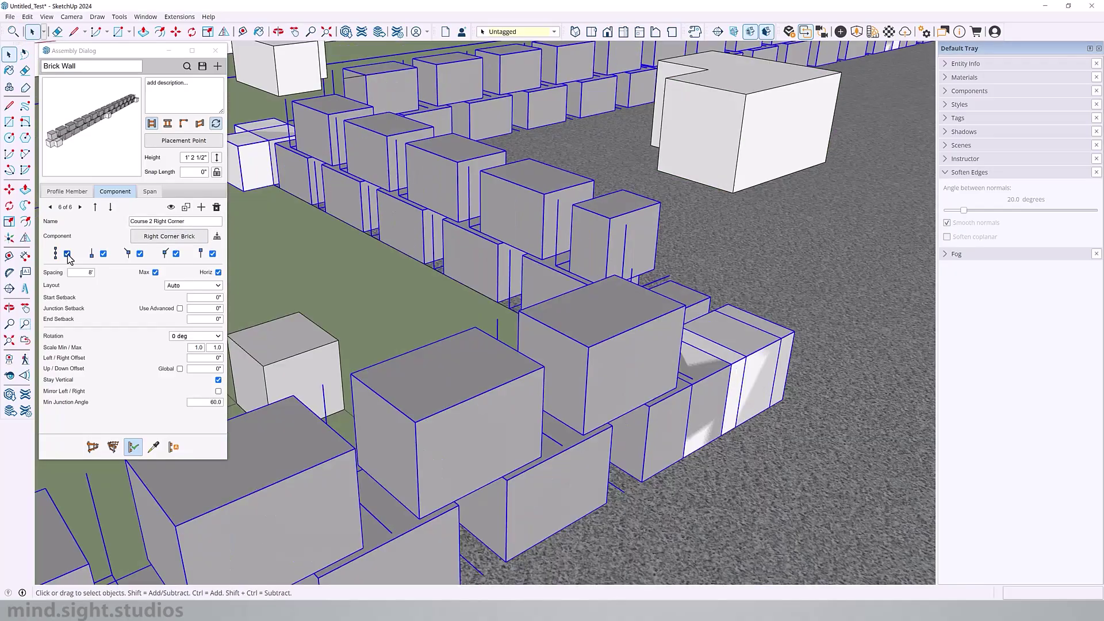
Step: Limit Course 2 Right Corner to right junctions only and set its Up / Down Offset to 7.5"
left_click(67, 253)
left_click(140, 254)
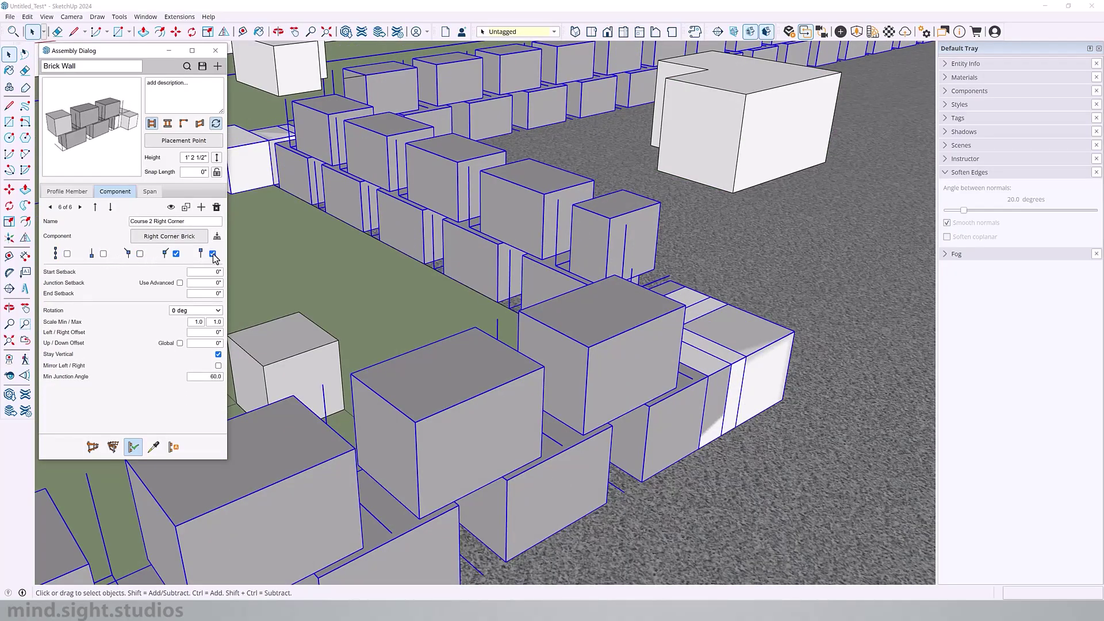
left_click(213, 253)
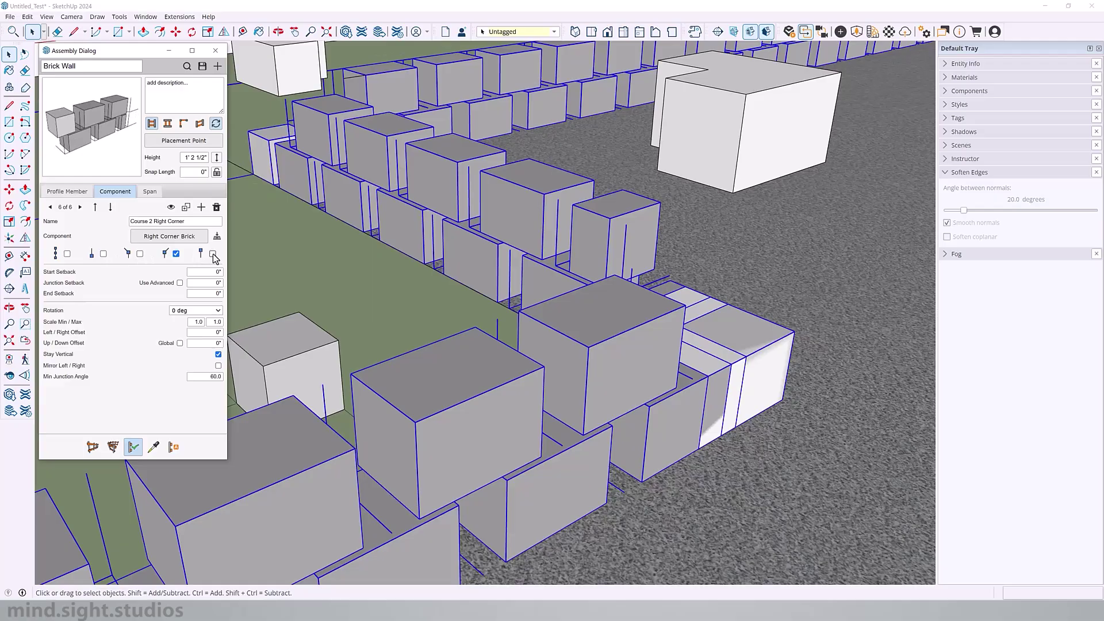
left_click(204, 343)
type("7.5")
key("Return")
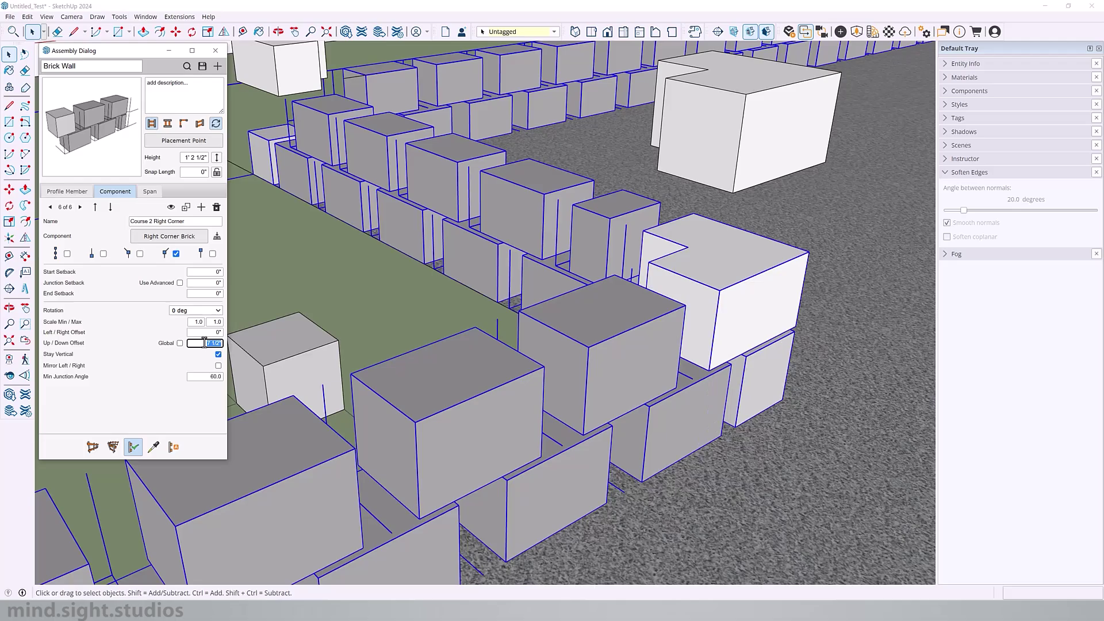
Step: Duplicate the Course 2 Right Corner component in the assembly and rename the copy Course 2 Left Corner
middle_click_drag(751, 259, 642, 263)
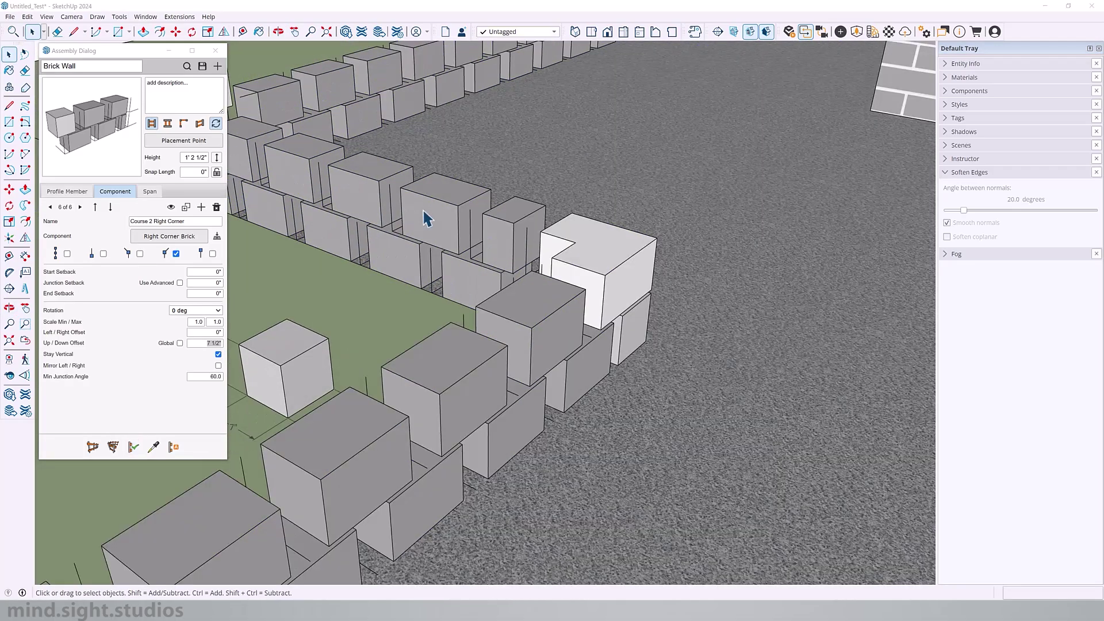
left_click(426, 217)
middle_click_drag(547, 253, 656, 291, "shift")
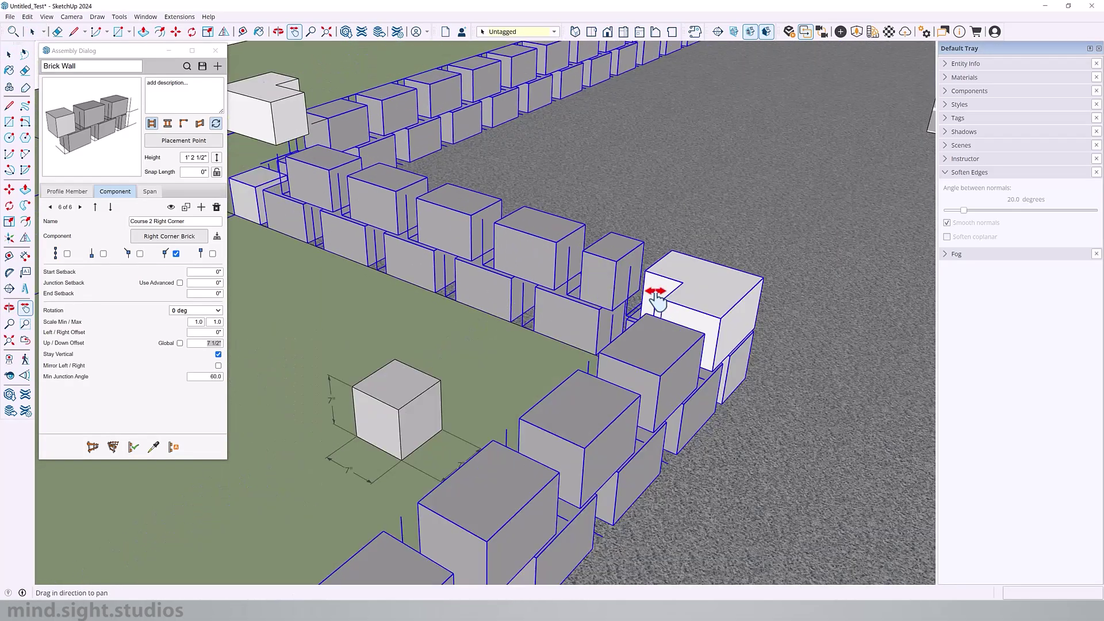
middle_click_drag(271, 130, 437, 194, "shift")
scroll(476, 213, "up", 3)
middle_click_drag(522, 218, 439, 224)
key("space")
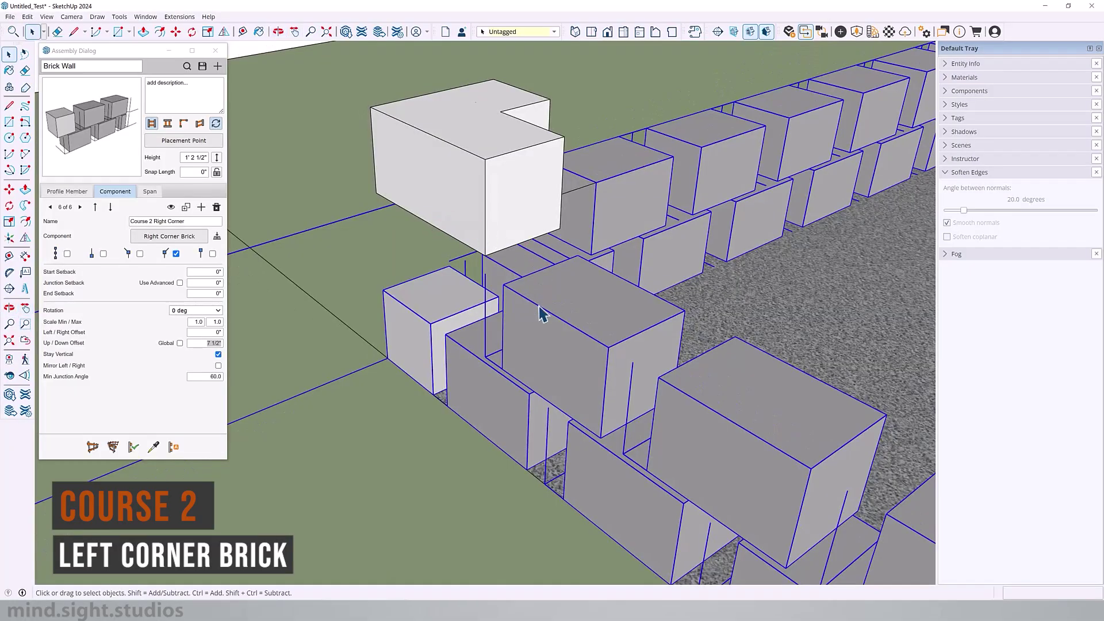
left_click(191, 208)
left_click(157, 222)
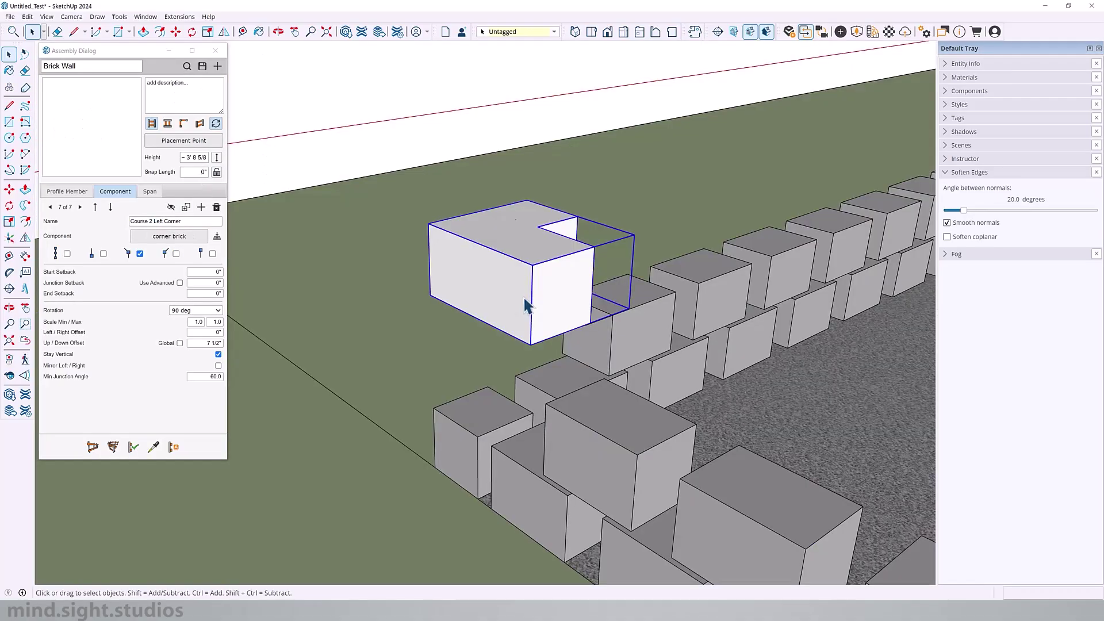
Step: Open the left corner brick component and examine its origin and axes from below
double_click(526, 300)
middle_click_drag(526, 301, 344, 457)
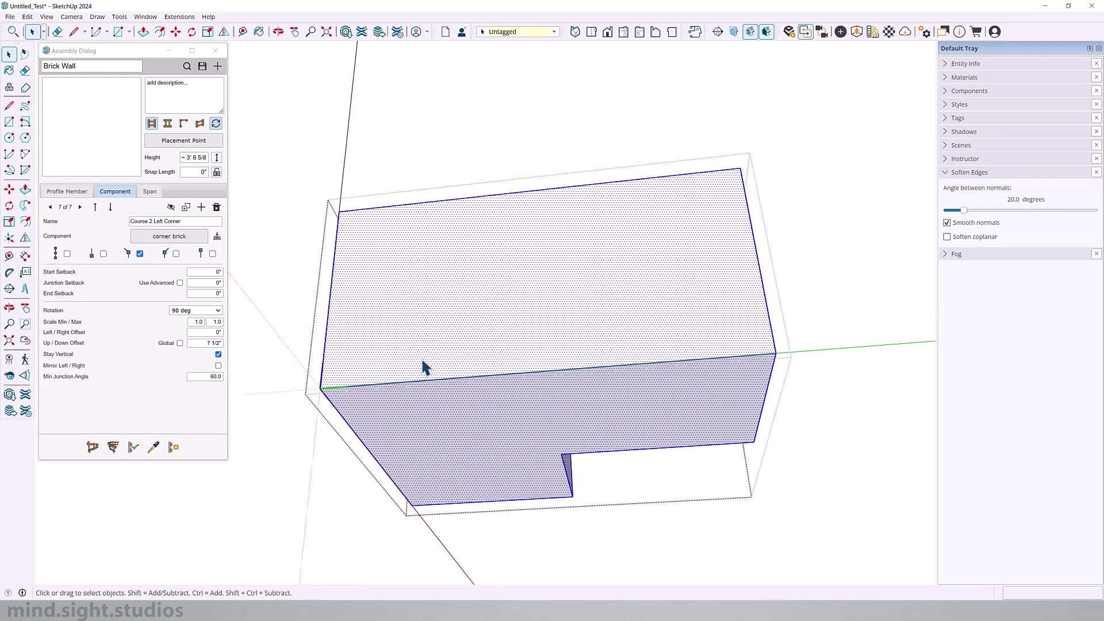
middle_click_drag(424, 367, 340, 492)
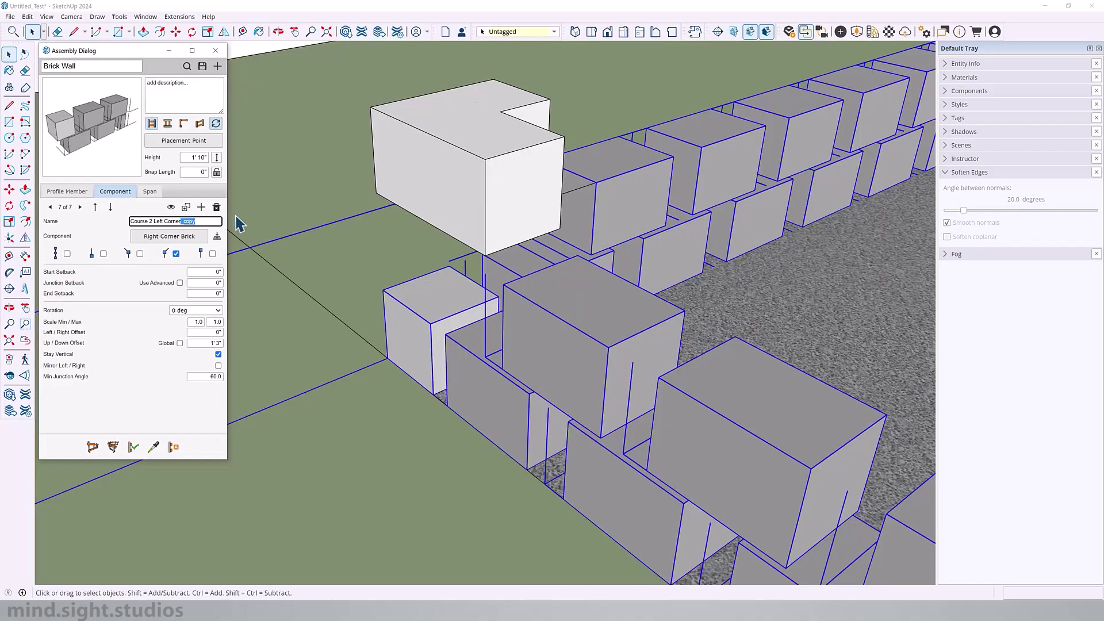
Step: Assign the L-shaped corner brick from the model as the component for Course 2 Left Corner
left_click(186, 237)
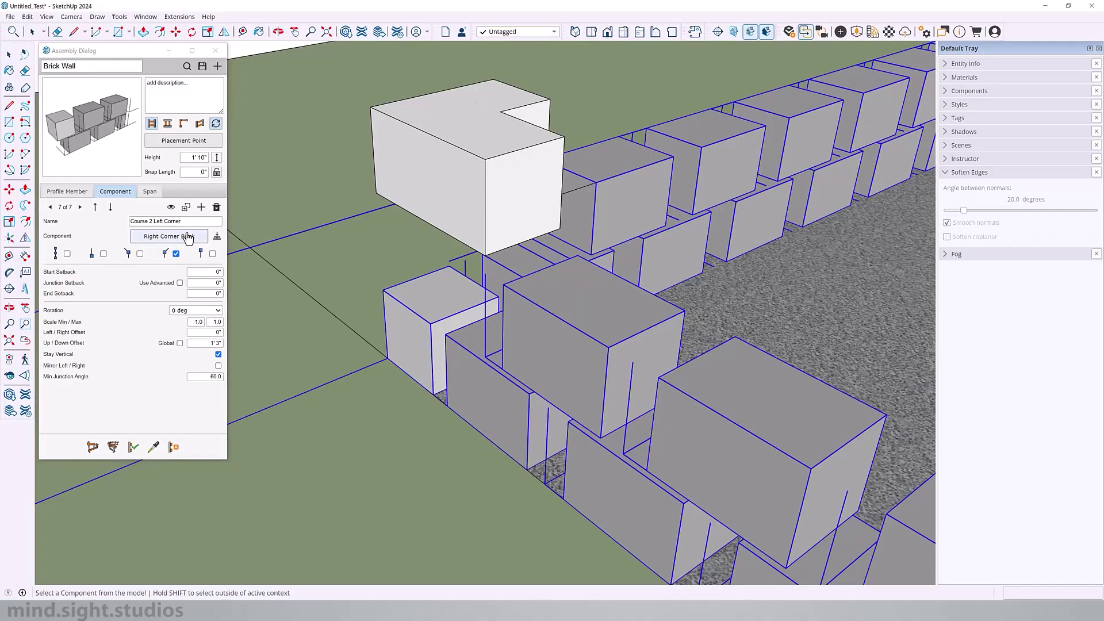
Step: Assign the L-shaped corner brick to Course 2 Left Corner, limited to left junctions only with its Rotation at 90 deg
left_click(445, 157)
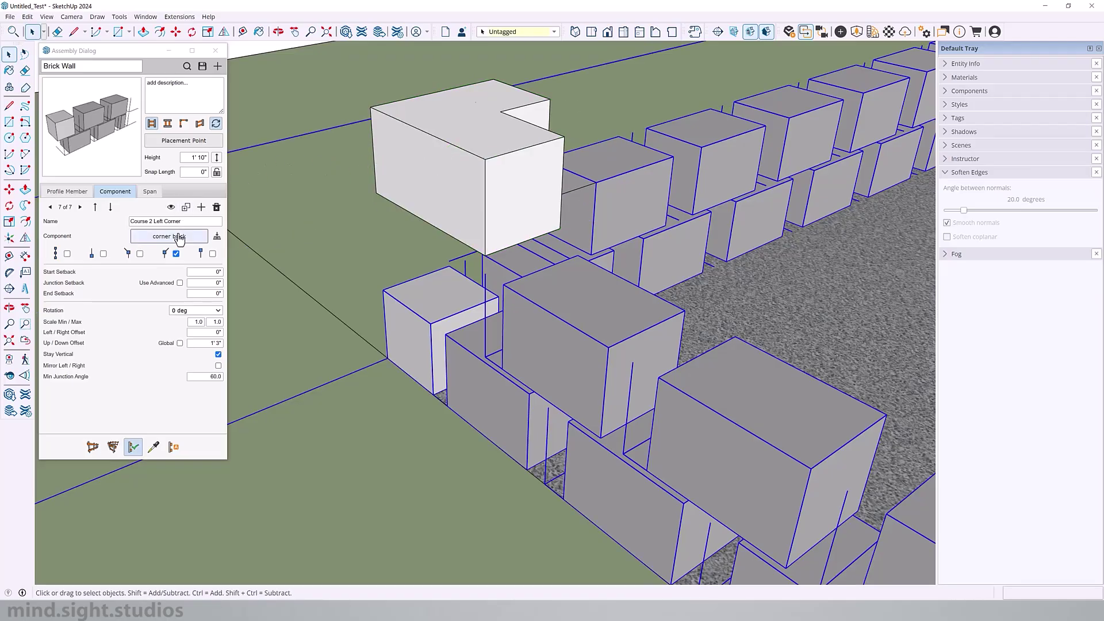
left_click(140, 255)
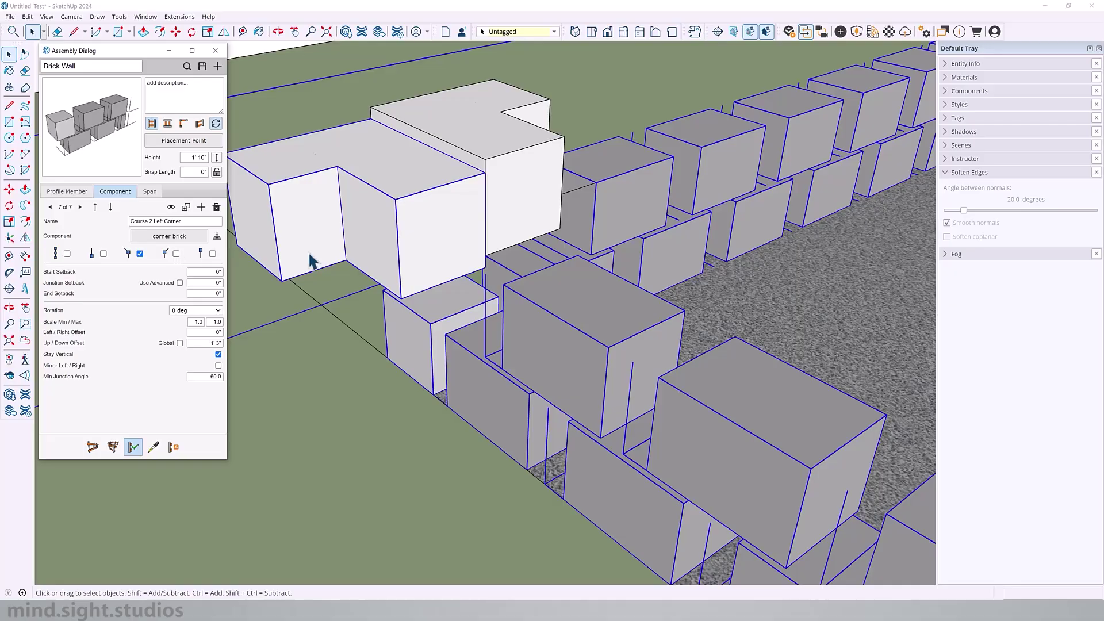
left_click(210, 311)
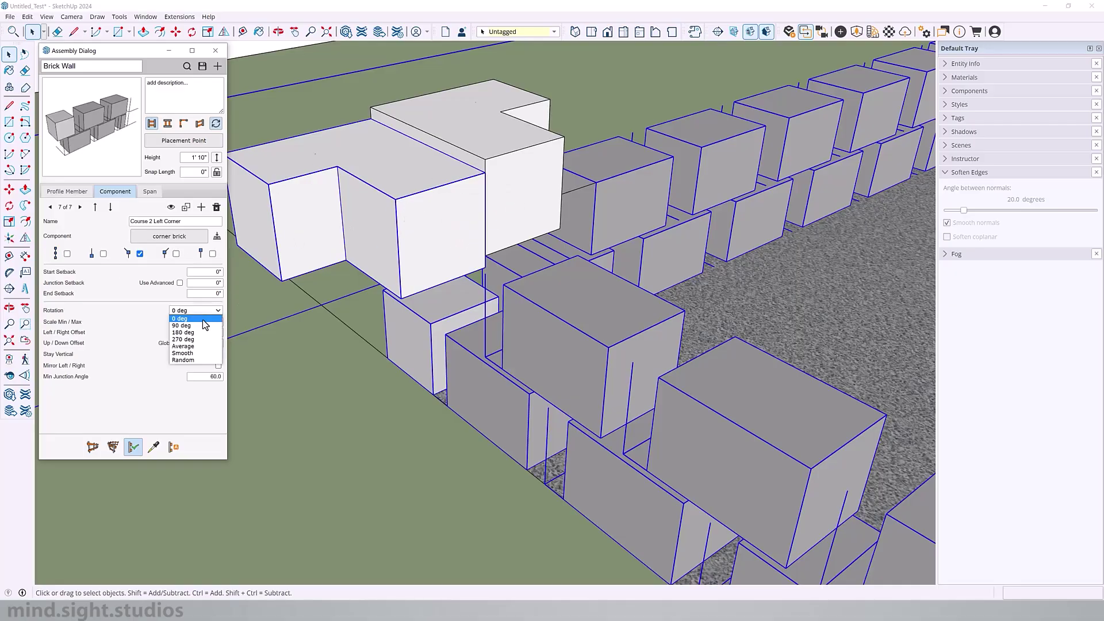
left_click(201, 331)
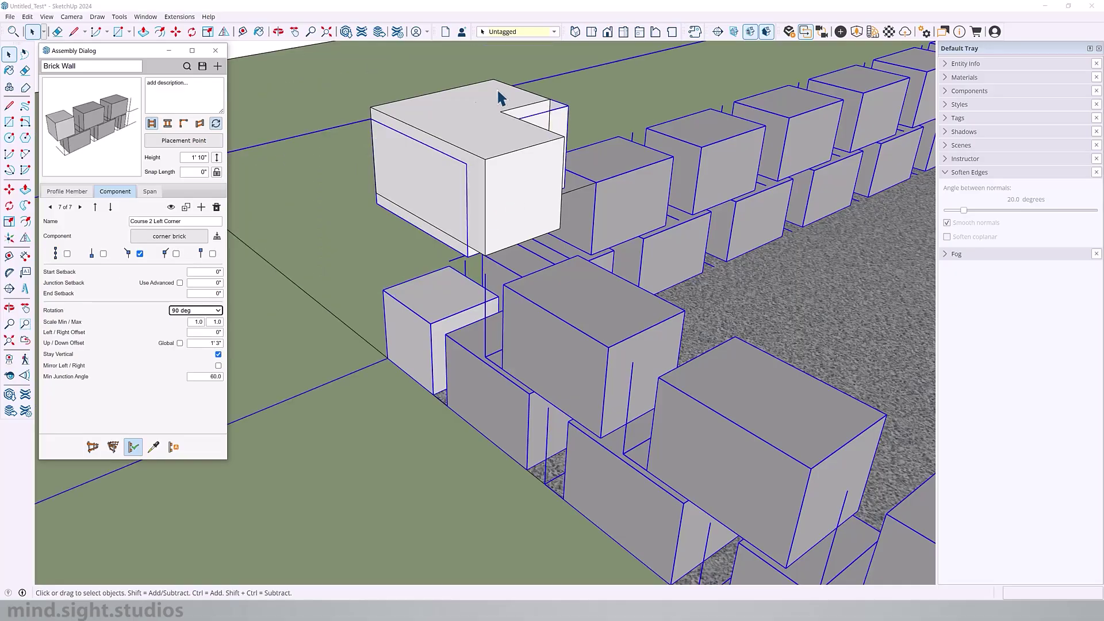
Step: Delete the loose L-shaped source brick overlapping the wall's upper corner brick
left_click(473, 119)
key("Delete")
left_click(478, 152)
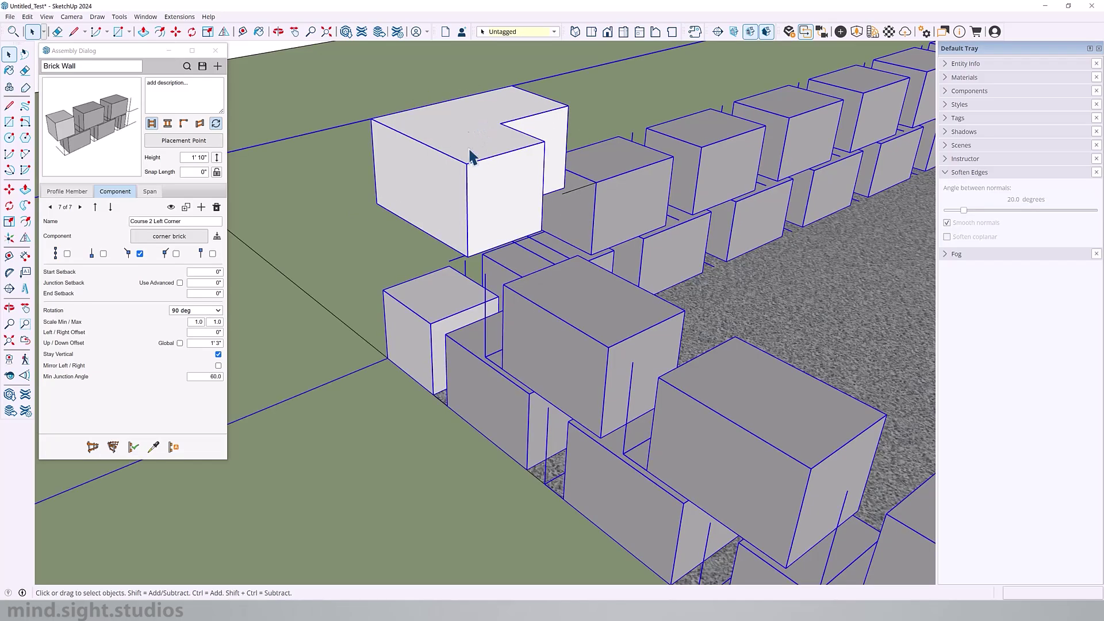
Step: Set the Up / Down Offset of Course 2 Left Corner to 7.5" and apply the change to the wall
left_click(206, 343)
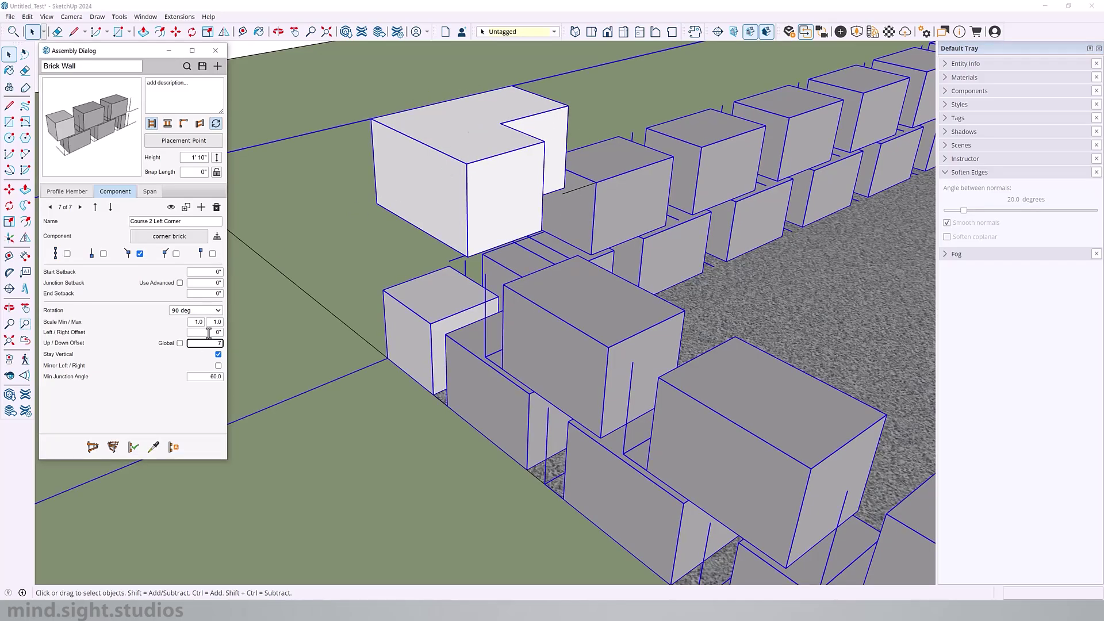
left_click(132, 448)
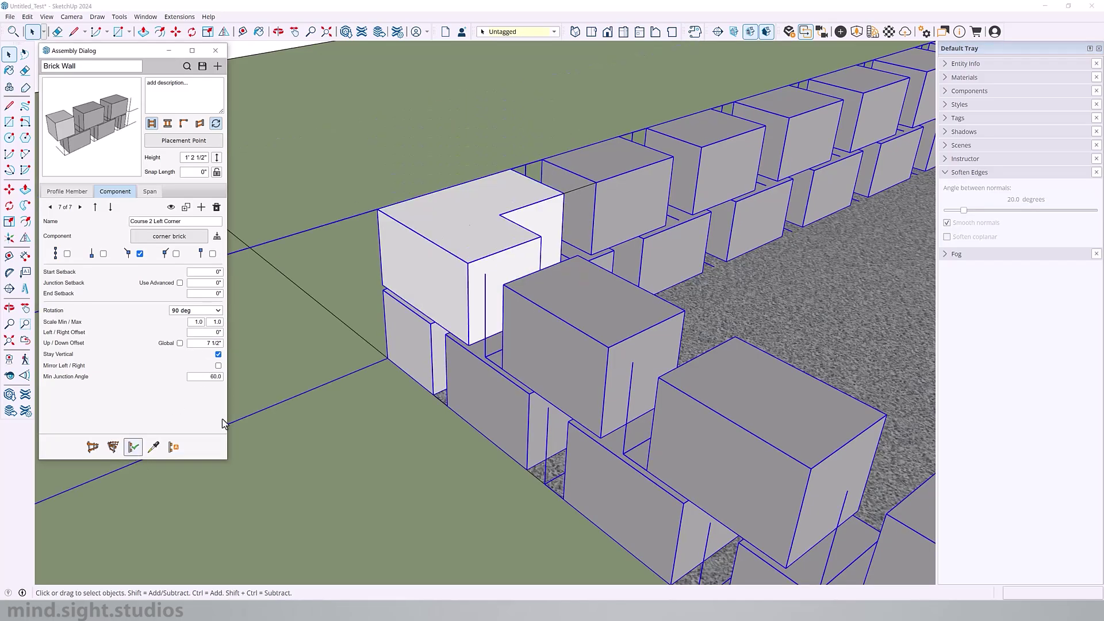
scroll(392, 252, "down", 2)
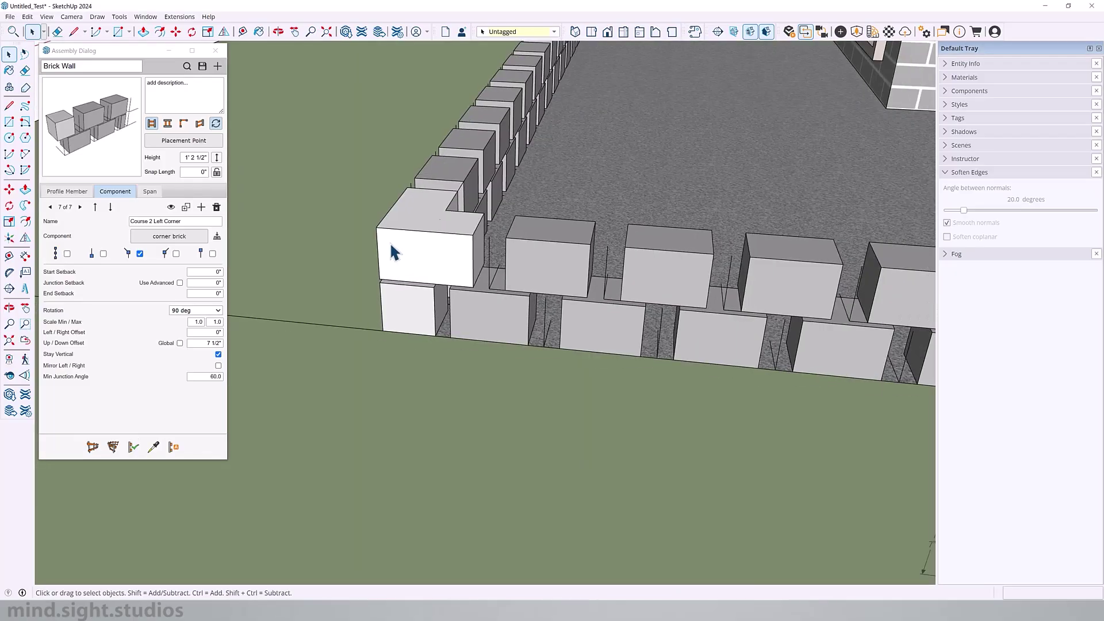
middle_click_drag(604, 277, 425, 273, "shift")
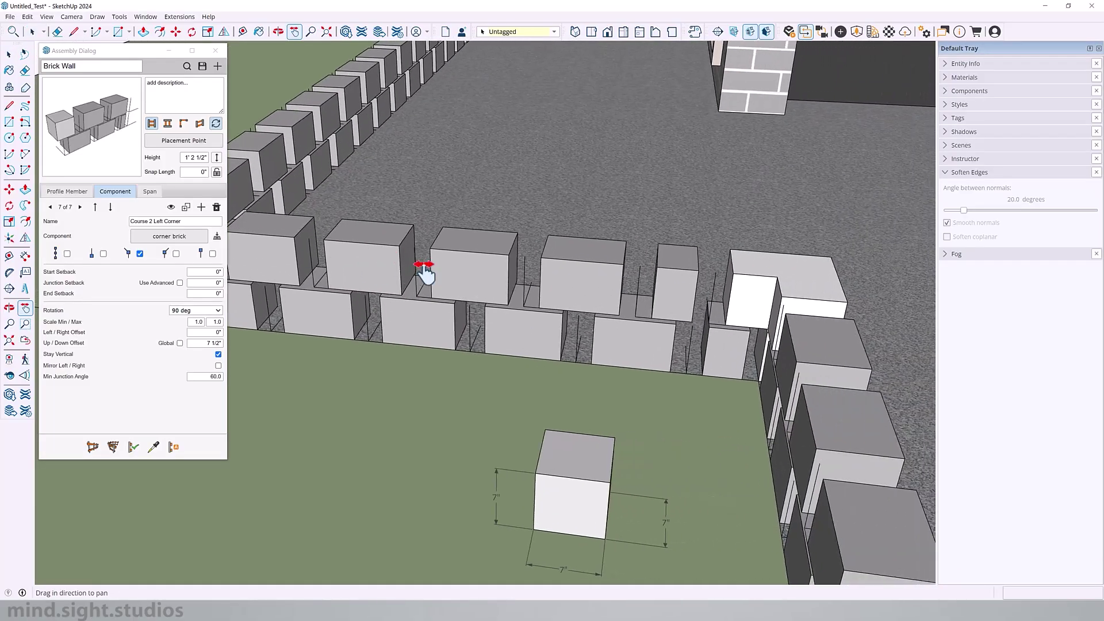
middle_click_drag(750, 487, 714, 305, "shift")
Step: Sample the Color A04 material from the wall's bricks and paint the white corner brick with it
scroll(715, 310, "down", 5)
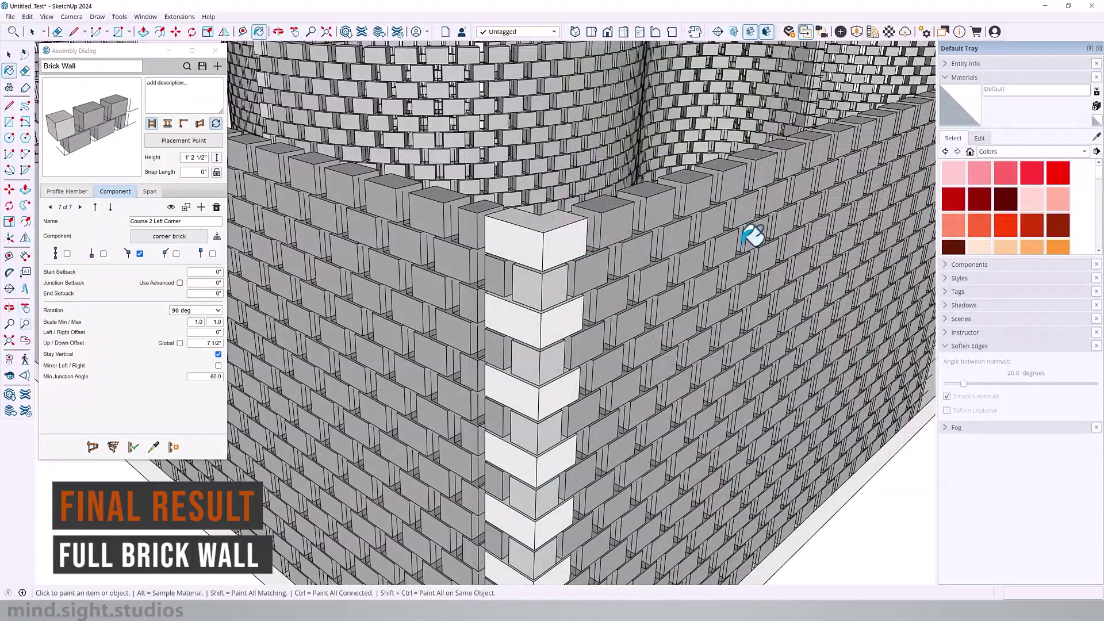
left_click(743, 243, "alt")
left_click(546, 229)
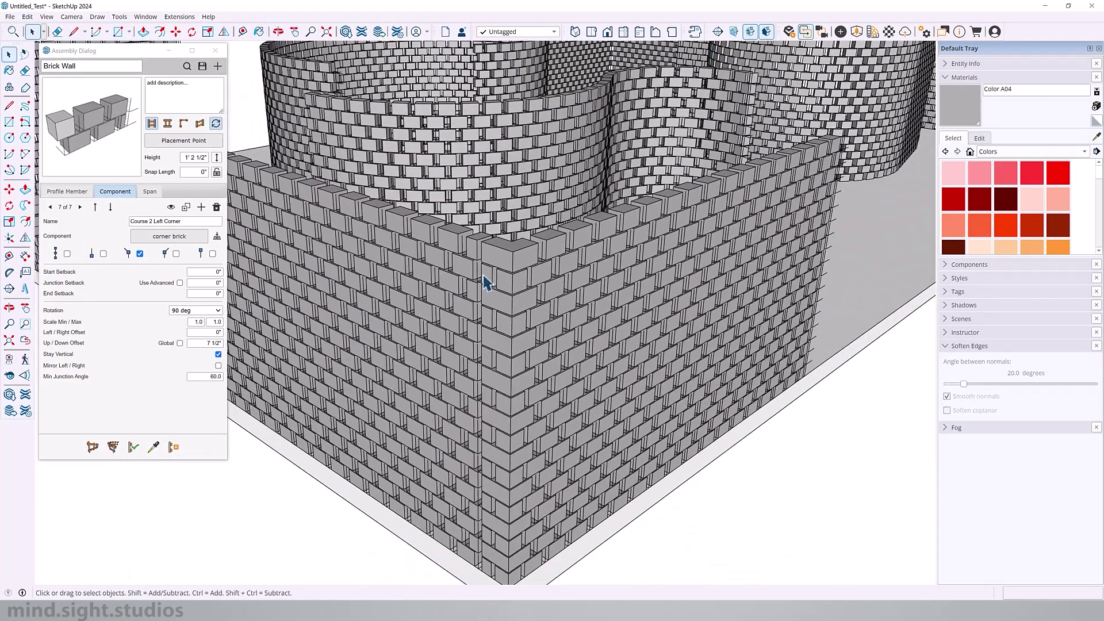
Step: Examine the finished brick walls from several sides, including the curved walls, the house and the openings
middle_click_drag(486, 279, 475, 307)
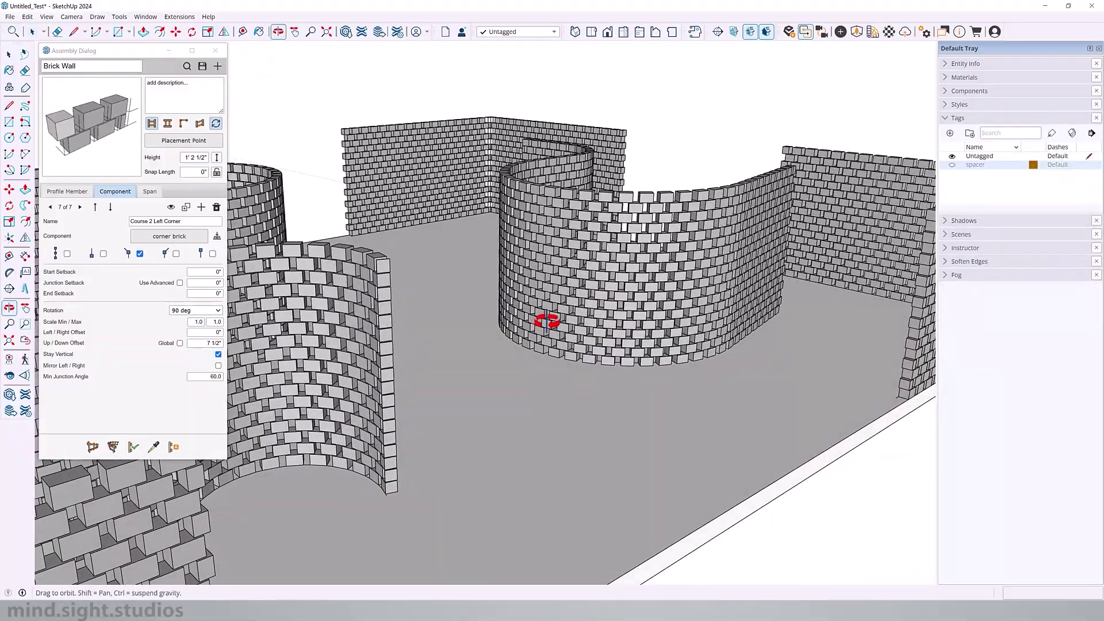
left_click_drag(547, 315, 646, 328)
key("space")
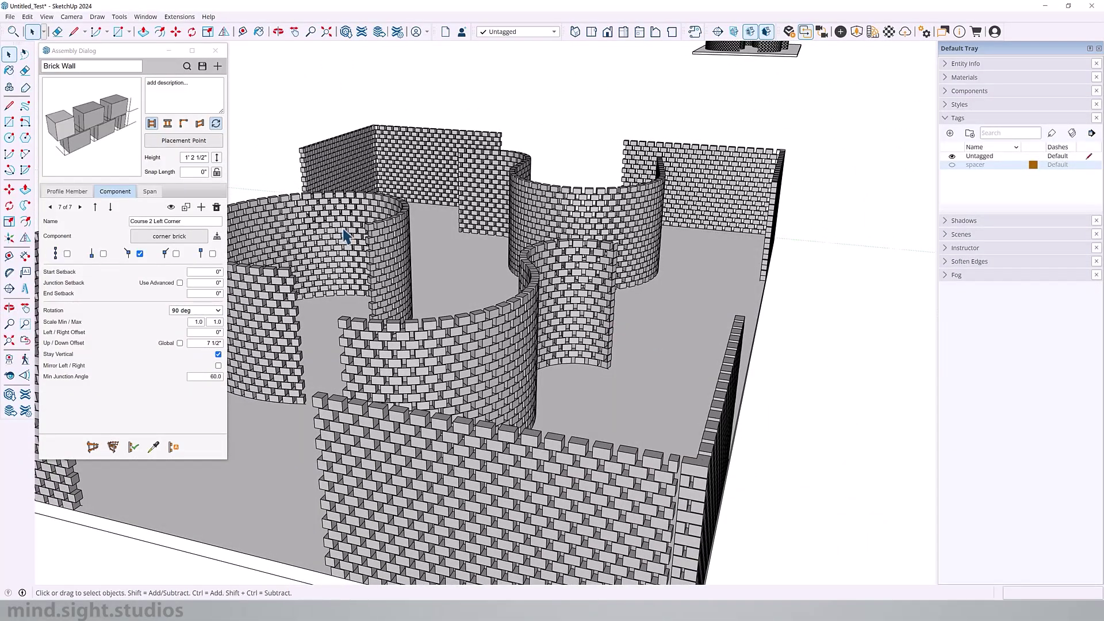
middle_click_drag(344, 236, 649, 304)
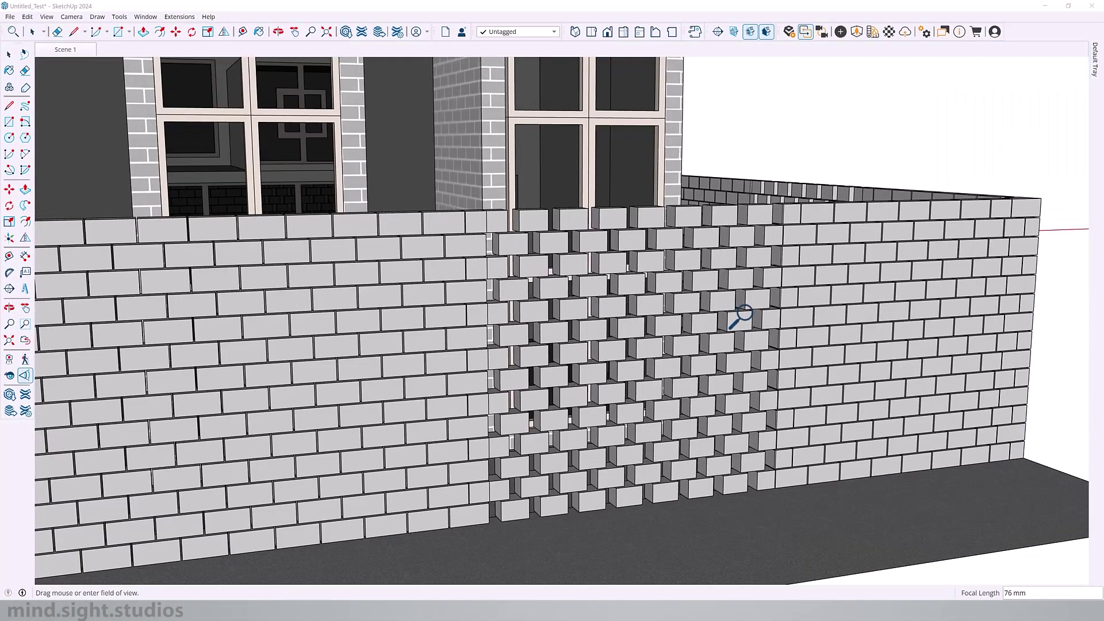
middle_click_drag(740, 315, 382, 313)
key("h")
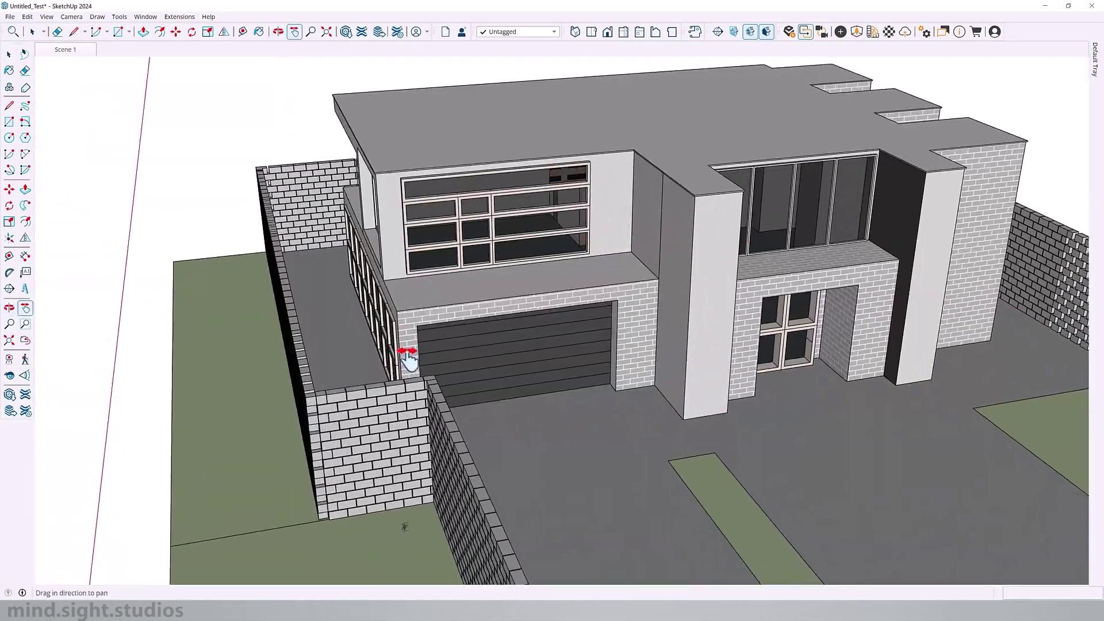
scroll(408, 359, "up", 6)
key("o")
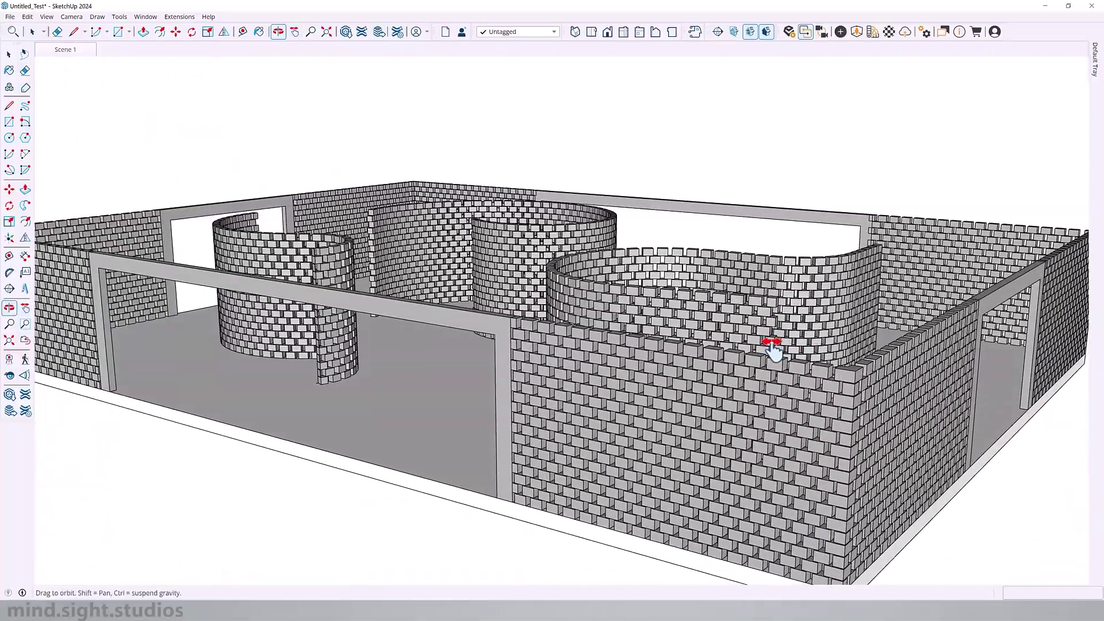
left_click_drag(772, 348, 629, 389)
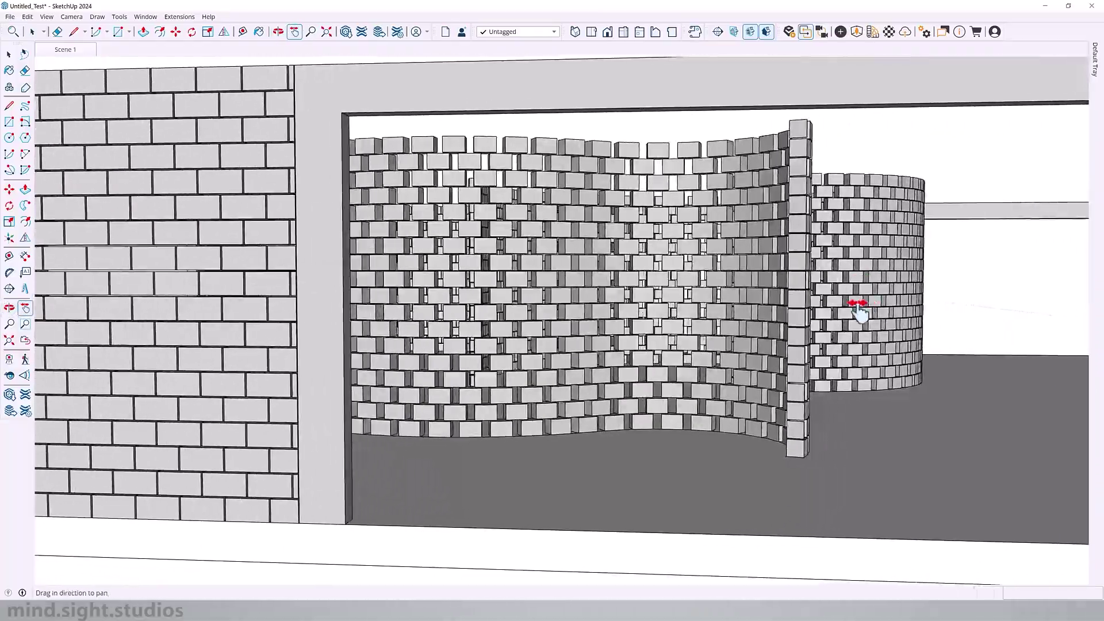
left_click_drag(851, 304, 15, 302)
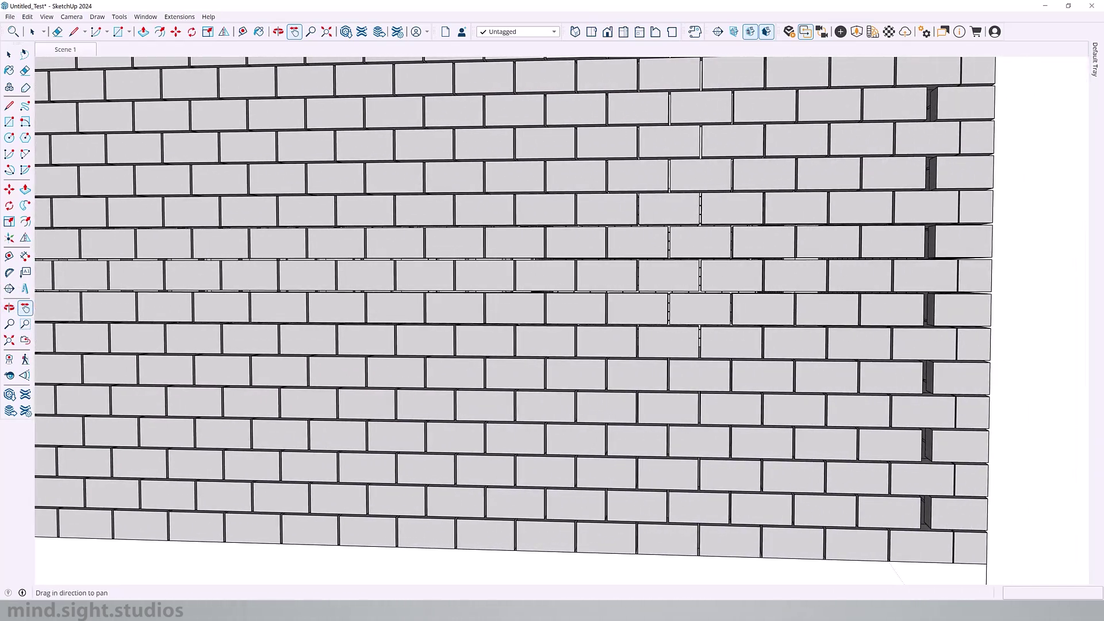